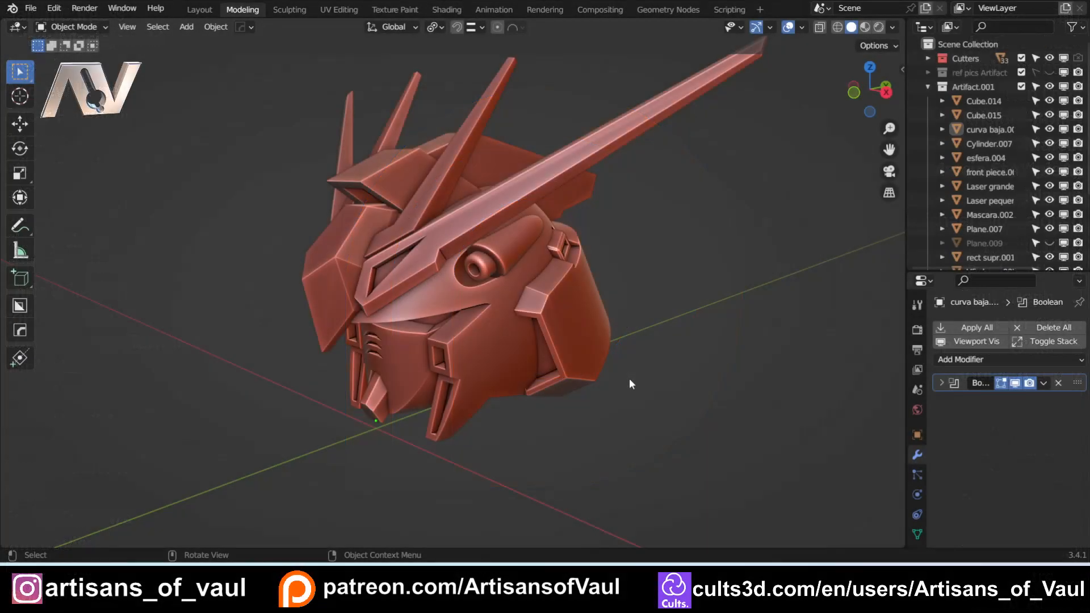
- Select the large curved side panel of the helmet and open it for mesh editing in edge selection mode
middle_click_drag(629, 378, 424, 338)
left_click(423, 338)
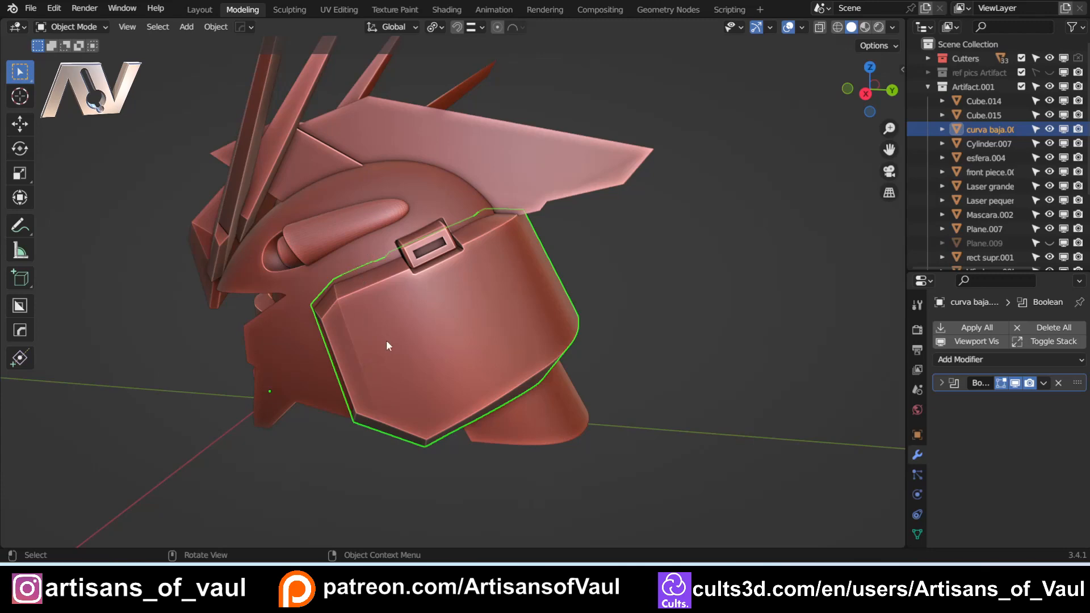
scroll(386, 339, "up", 6)
key("Tab")
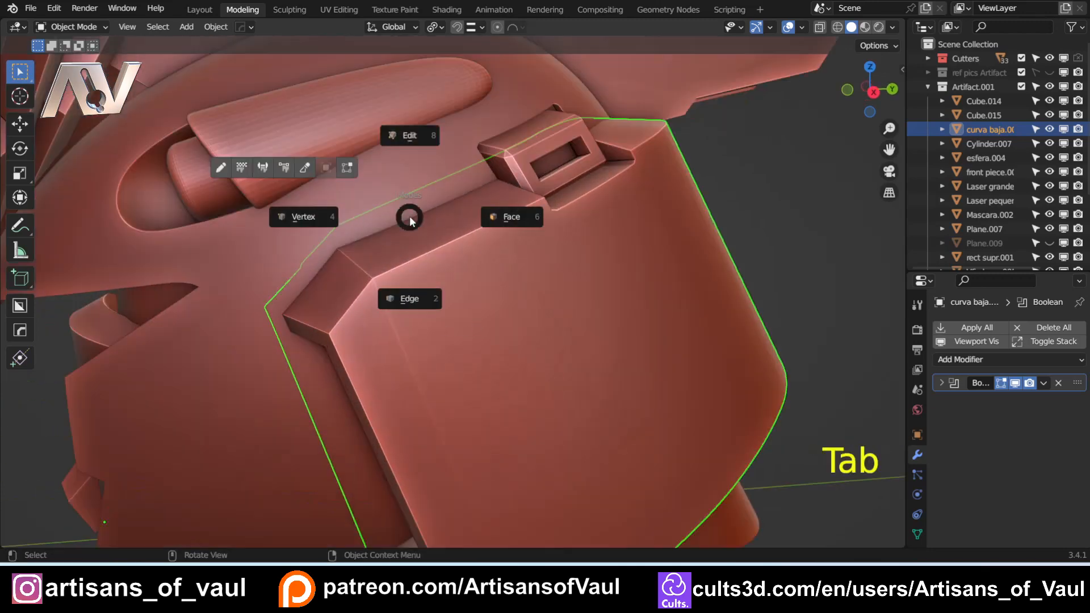
left_click(400, 302)
- Examine the dense mesh along the side panel's upper rim and outer face, and return to Object Mode
scroll(553, 325, "up", 3)
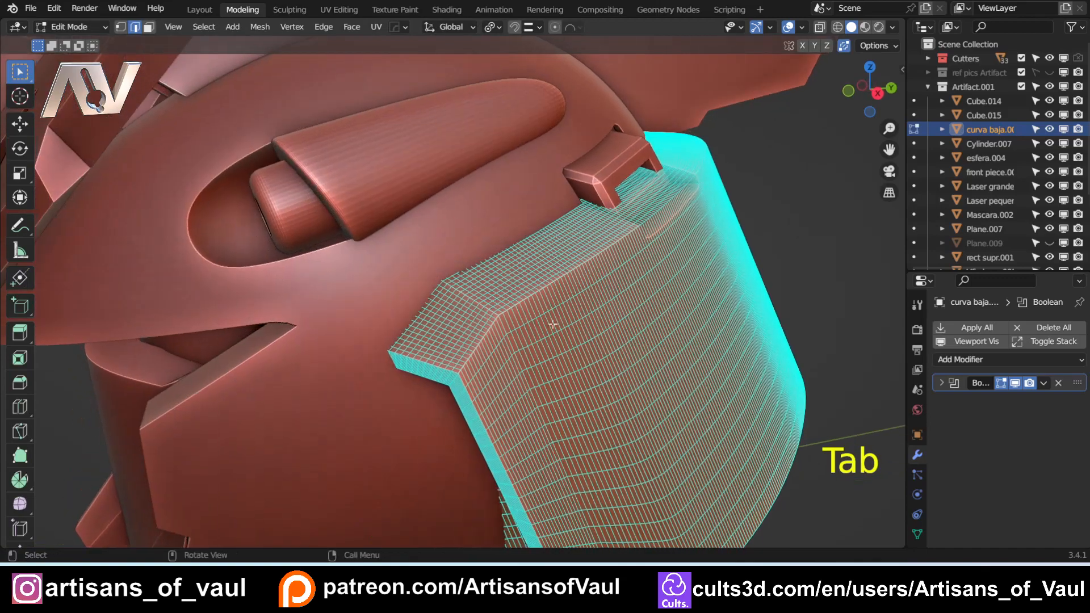
scroll(538, 305, "up", 4)
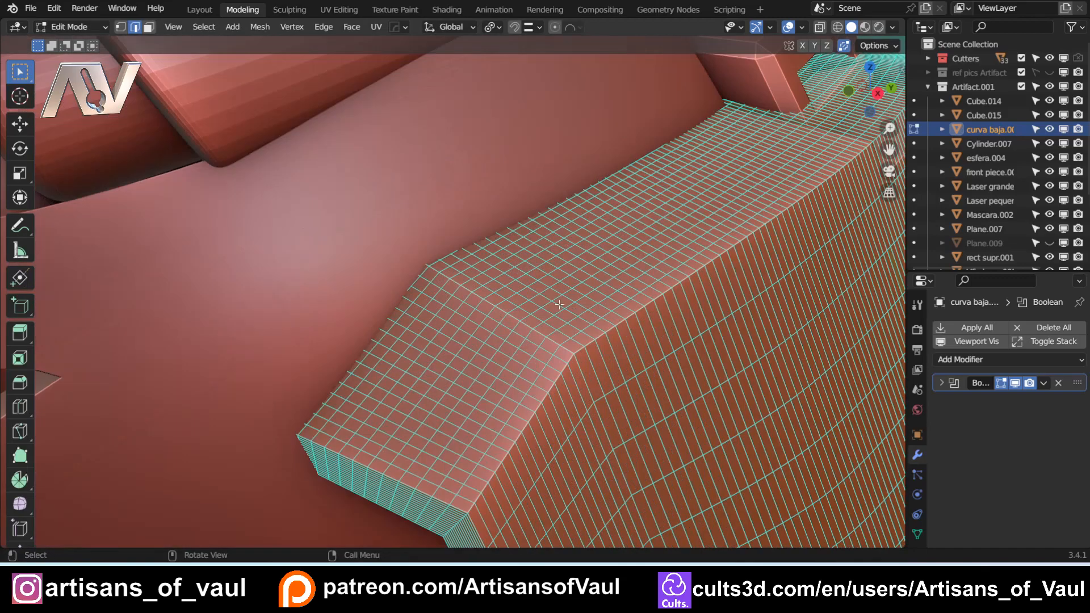
middle_click_drag(666, 280, 553, 255, "shift")
scroll(494, 226, "down", 6)
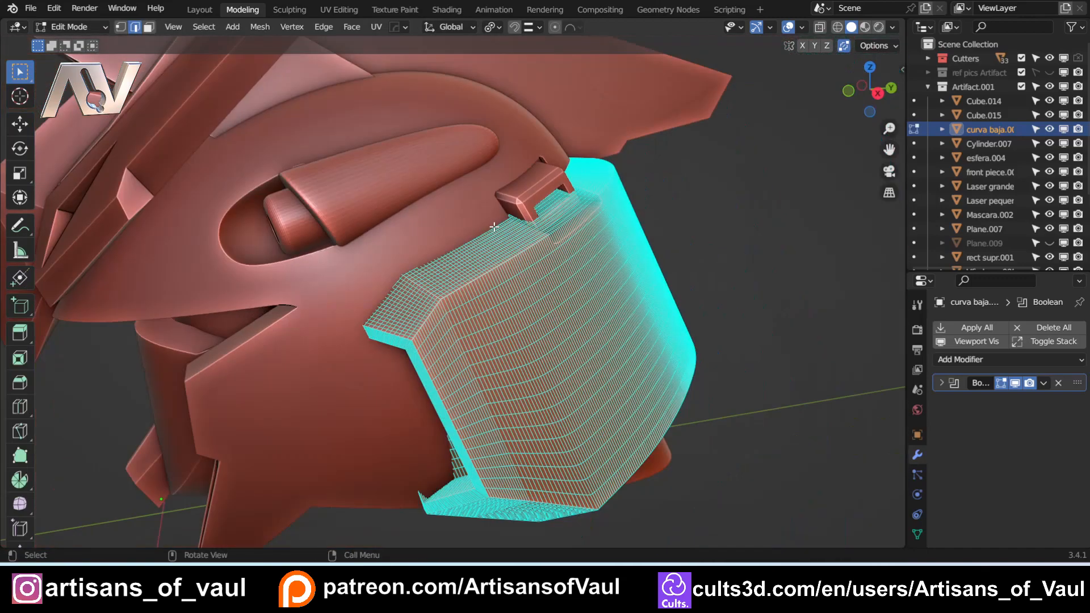
scroll(520, 289, "down", 4)
scroll(579, 247, "up", 5)
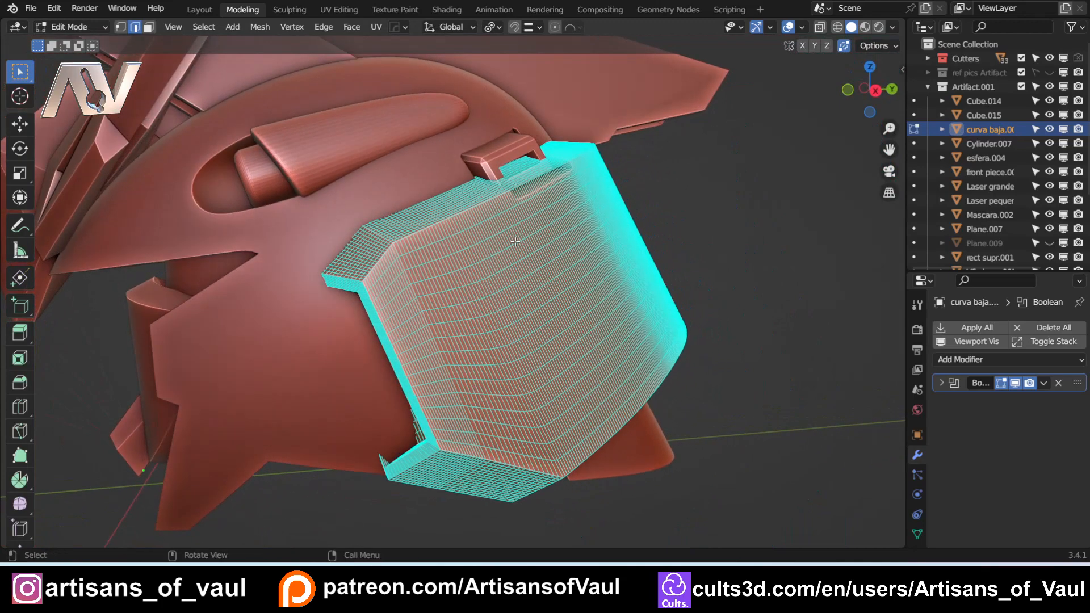
key("Tab")
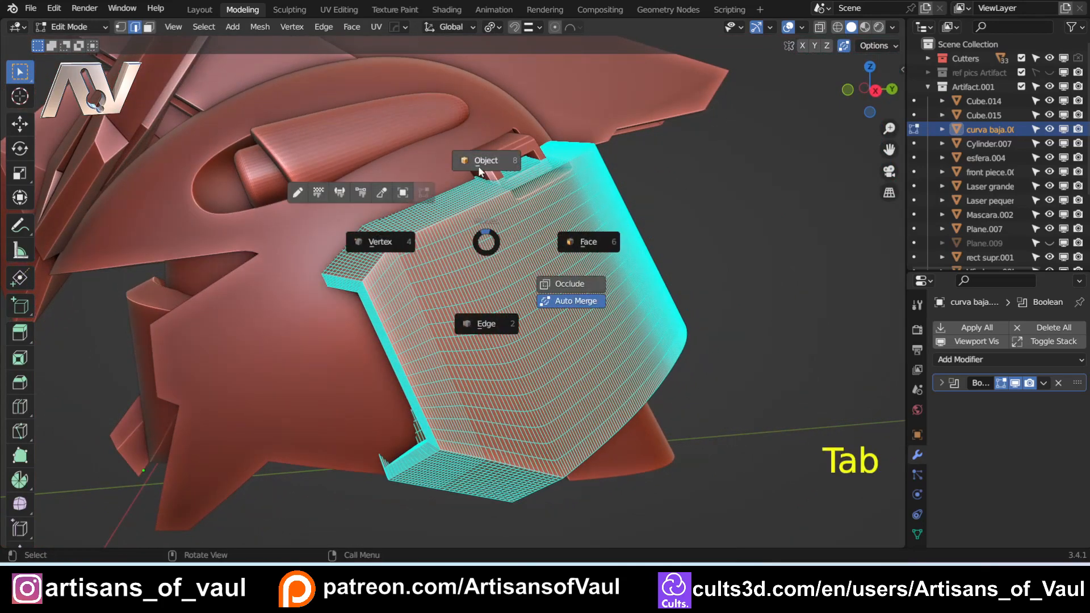
left_click(454, 188)
- Reopen the curved side panel in Edit Mode and deselect its entire mesh
middle_click_drag(441, 257, 500, 263)
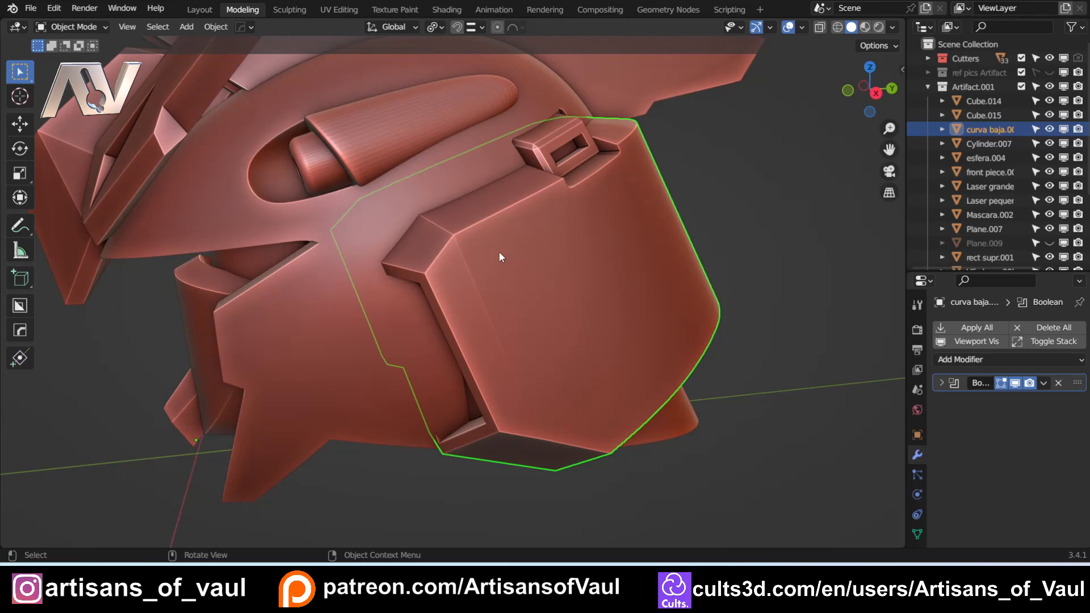
middle_click_drag(499, 252, 532, 278)
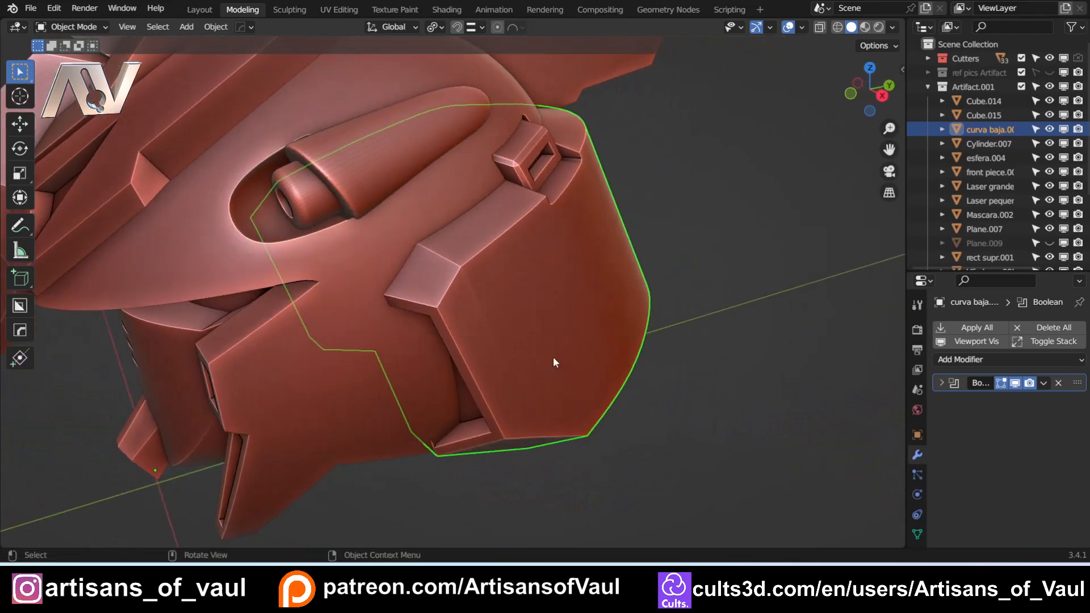
scroll(554, 358, "up", 2)
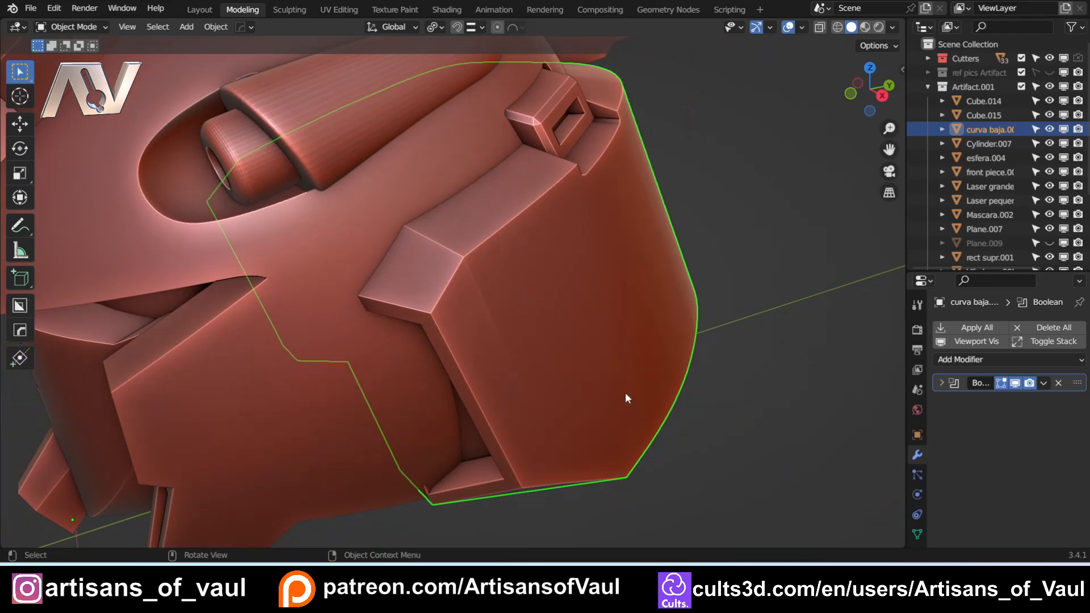
middle_click_drag(626, 393, 585, 387)
middle_click_drag(413, 302, 461, 344, "shift")
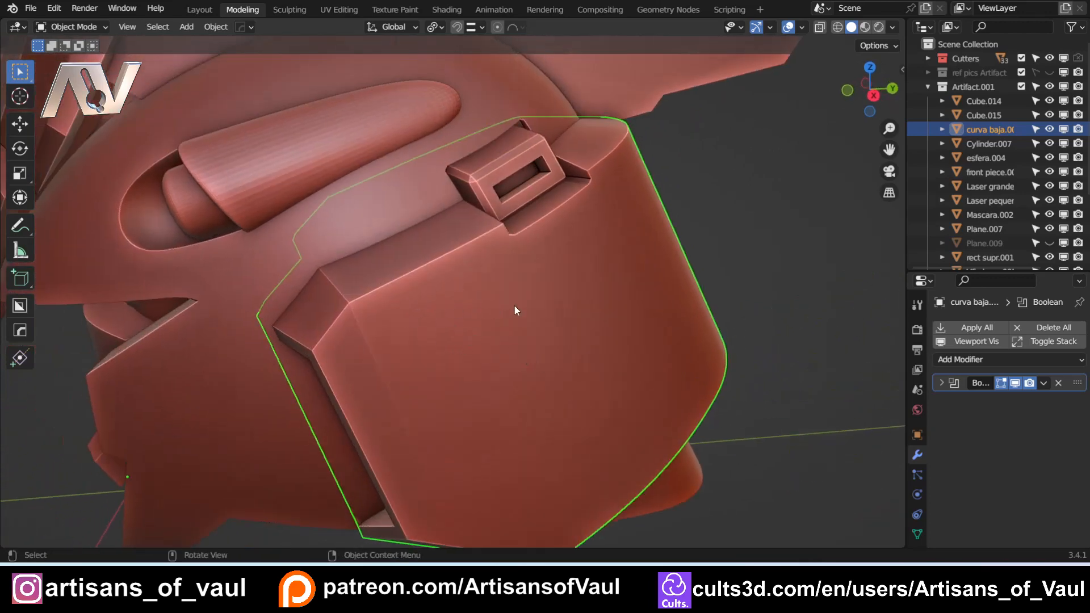
key("Tab")
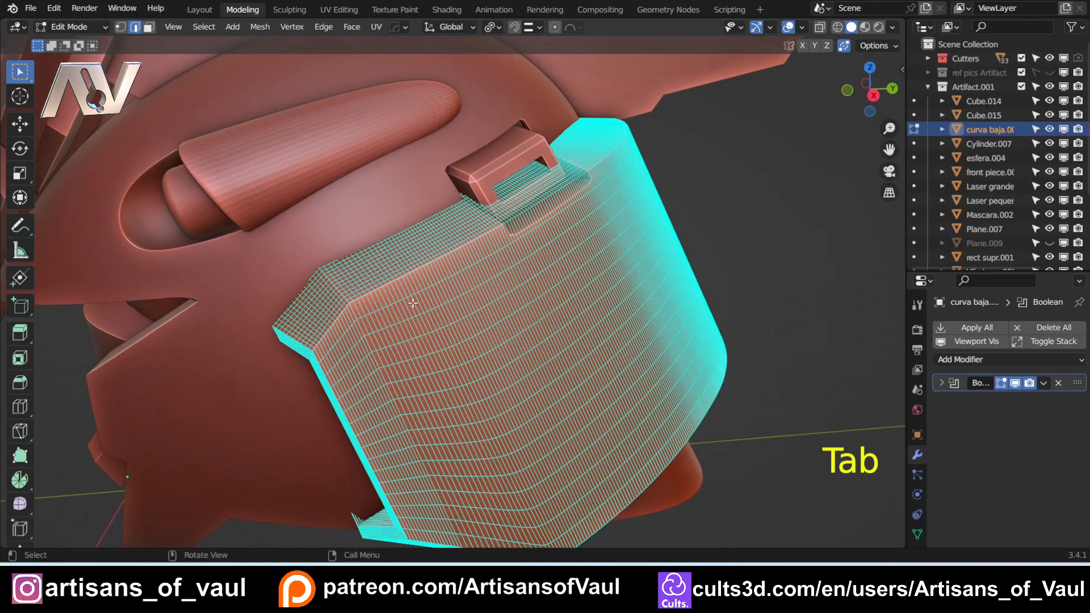
key("alt+a")
- Select all sharp edges of the side panel and isolate the panel in local view
middle_click_drag(352, 306, 549, 241)
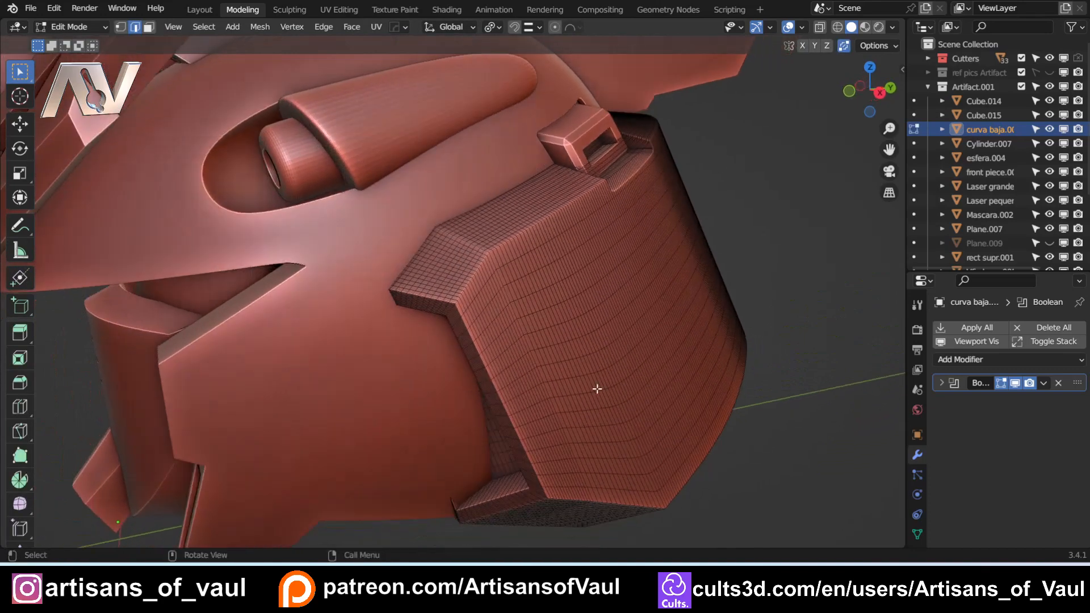
scroll(516, 260, "up", 6)
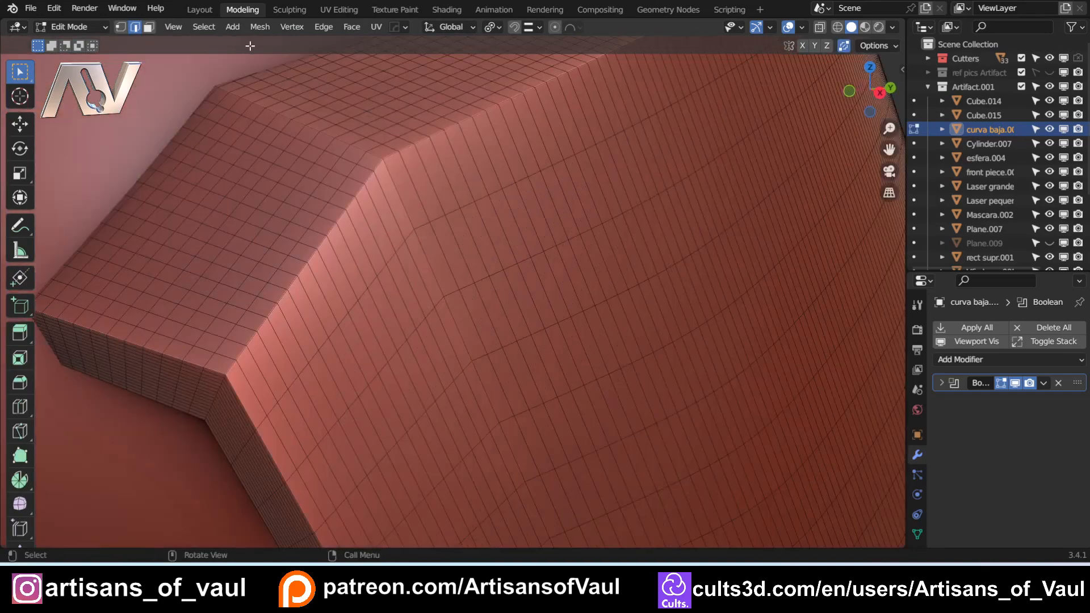
left_click(210, 33)
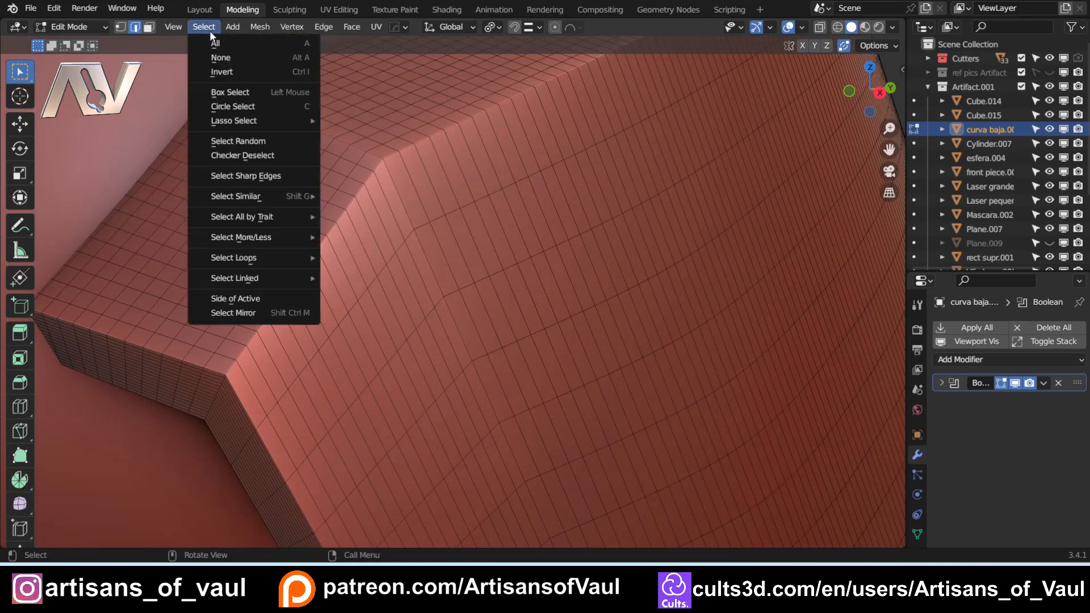
left_click(231, 177)
key("KP_Divide")
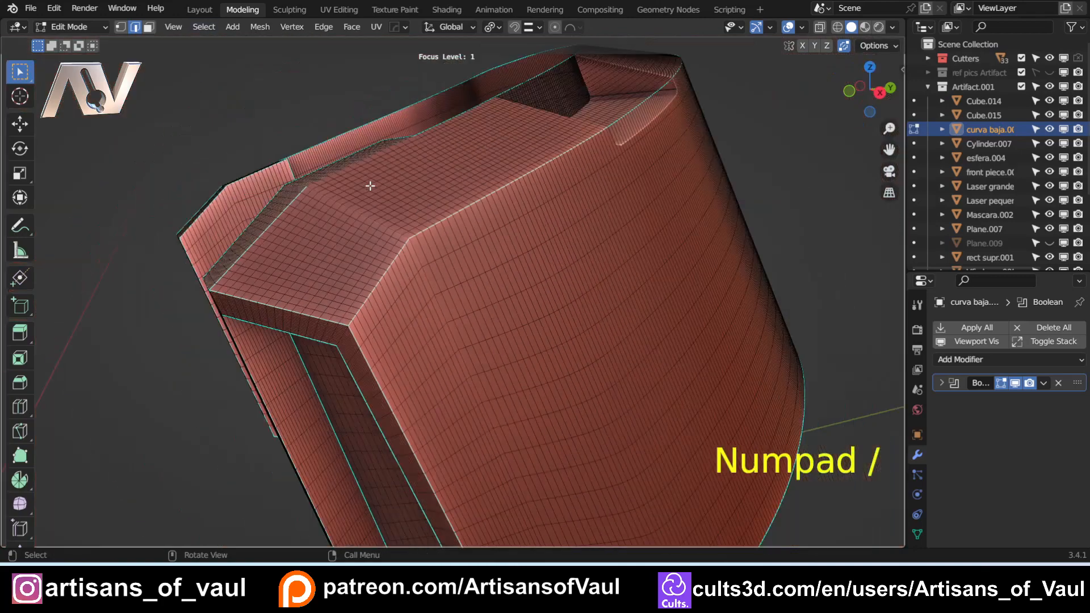
- Add the missing creases across and along the panel's upper rim to the edge selection using shortest paths
scroll(370, 186, "up", 6)
middle_click_drag(369, 186, 464, 277)
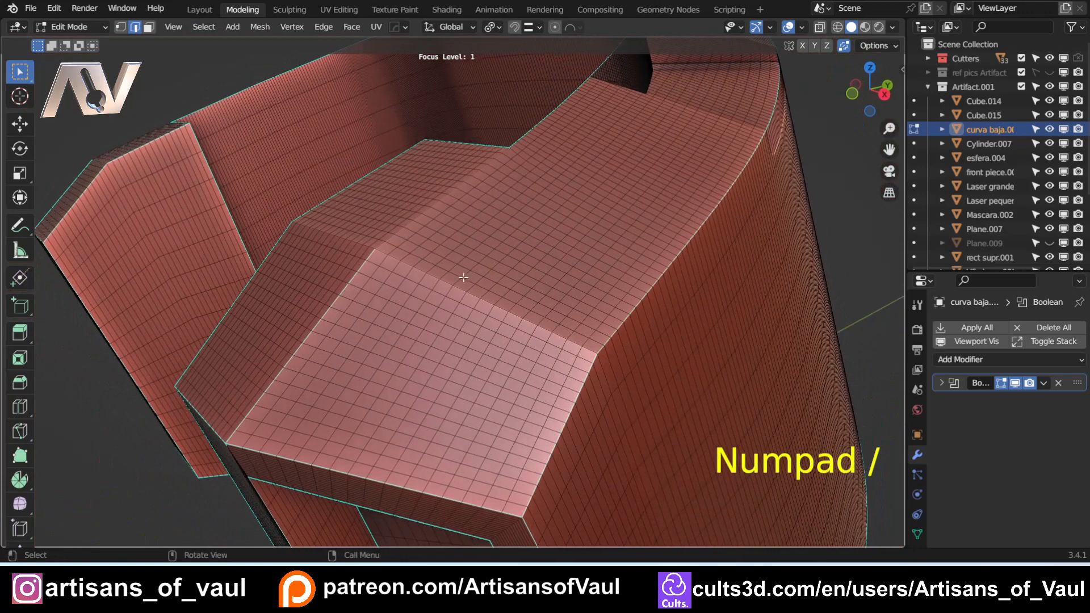
scroll(499, 170, "up", 2)
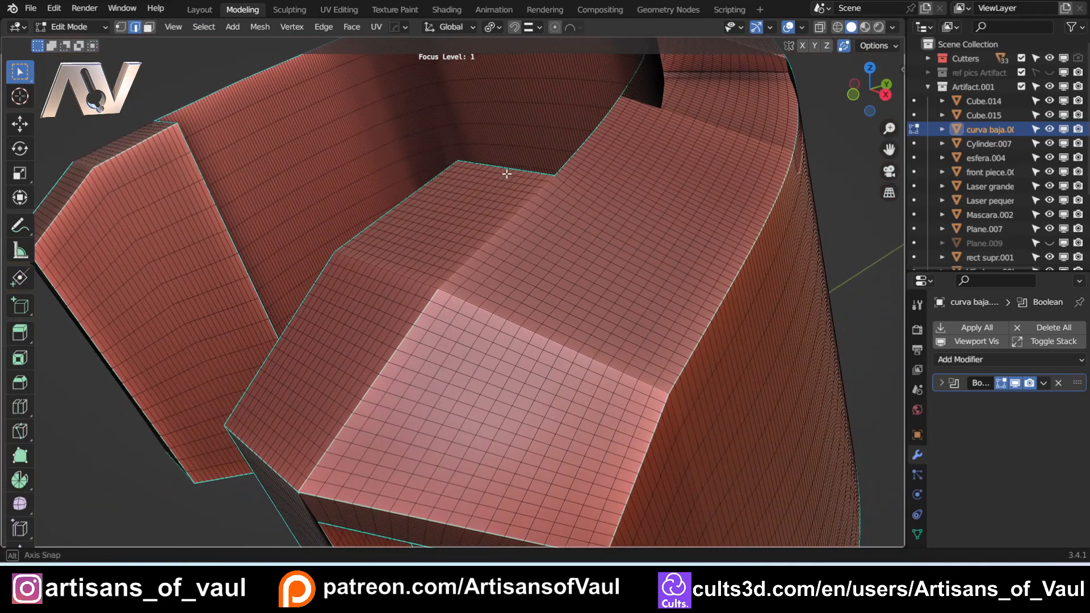
left_click(661, 390, "shift")
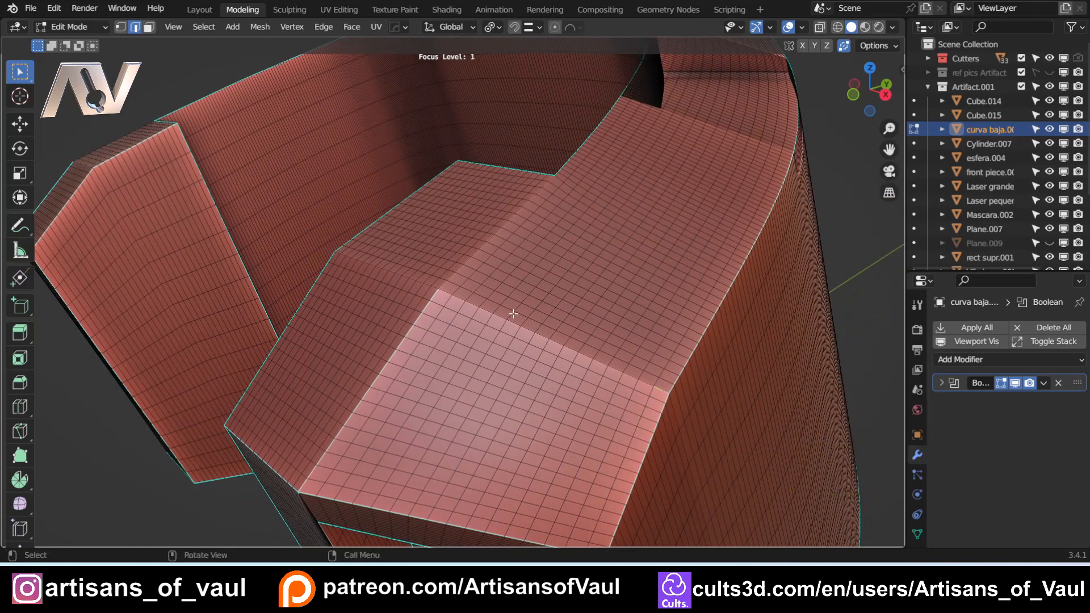
left_click(337, 250, "ctrl")
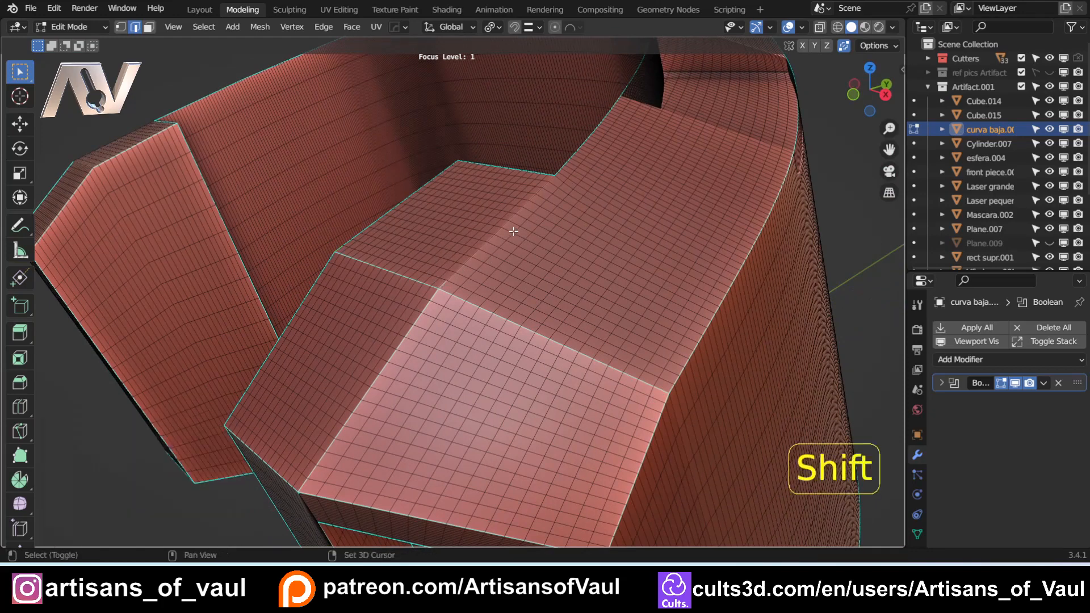
left_click(439, 284, "shift")
left_click(550, 180, "ctrl")
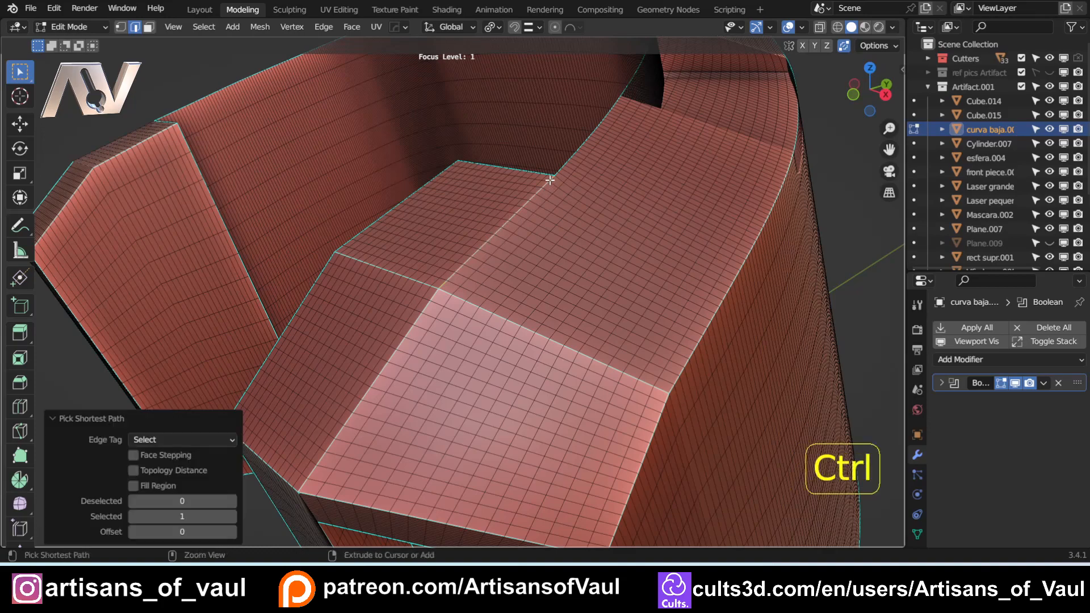
- Mark the selected sharp and crease edges of the side panel as seams
middle_click_drag(550, 180, 574, 335)
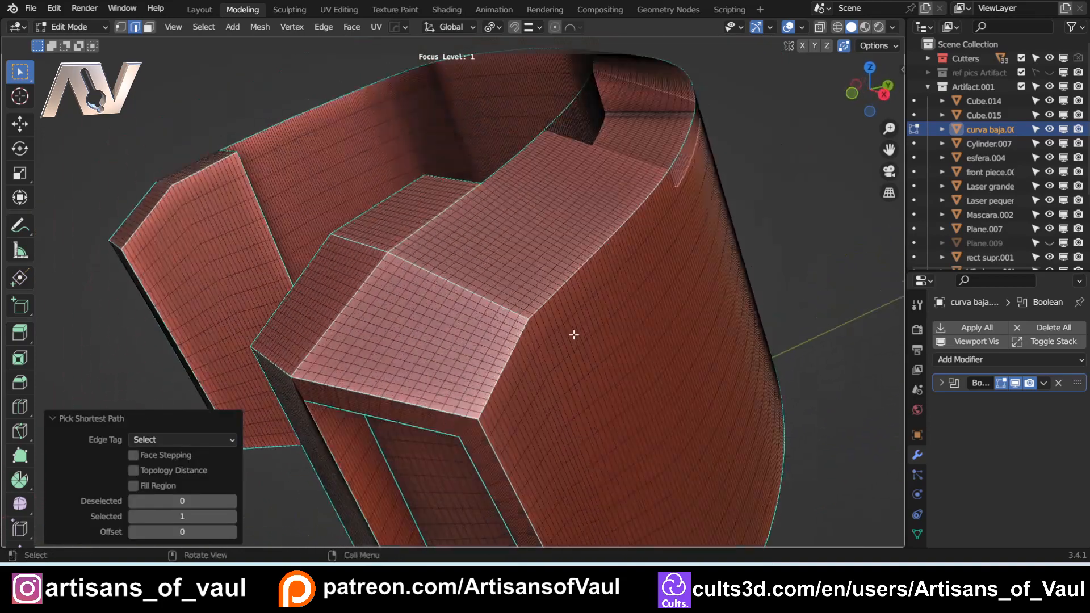
left_click(329, 29)
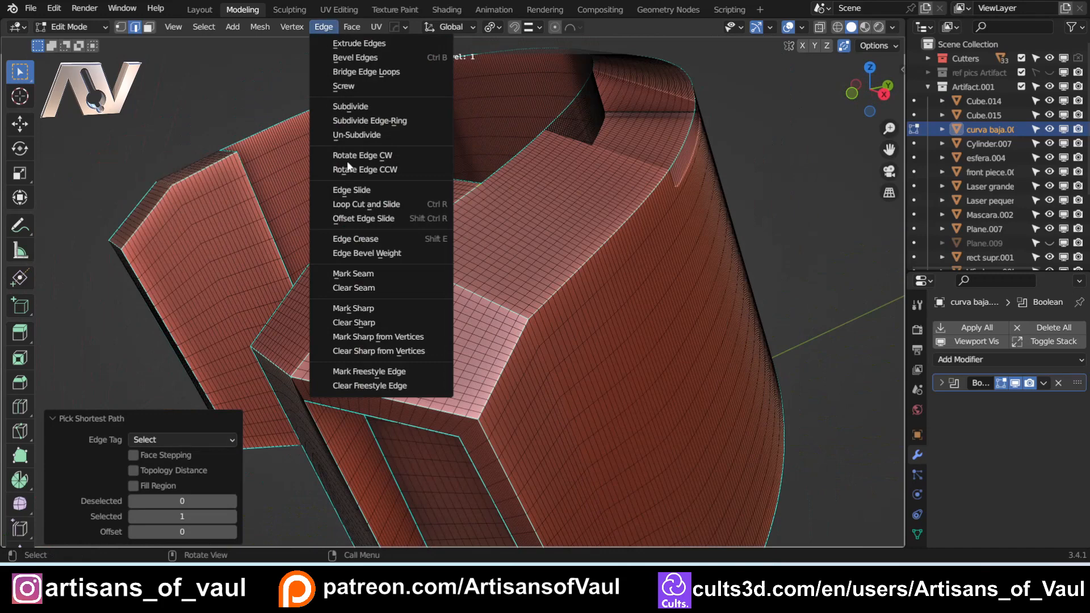
left_click(357, 274)
- Clear the seam from the single stray edge in the middle of the panel's curved outer surface
middle_click_drag(357, 274, 628, 246)
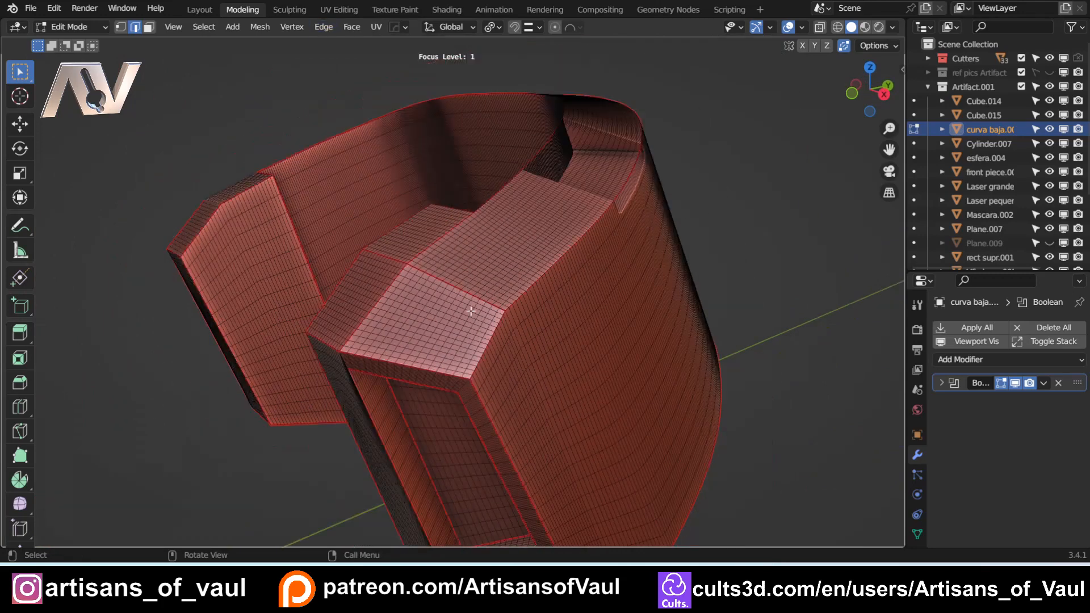
middle_click_drag(471, 311, 517, 293)
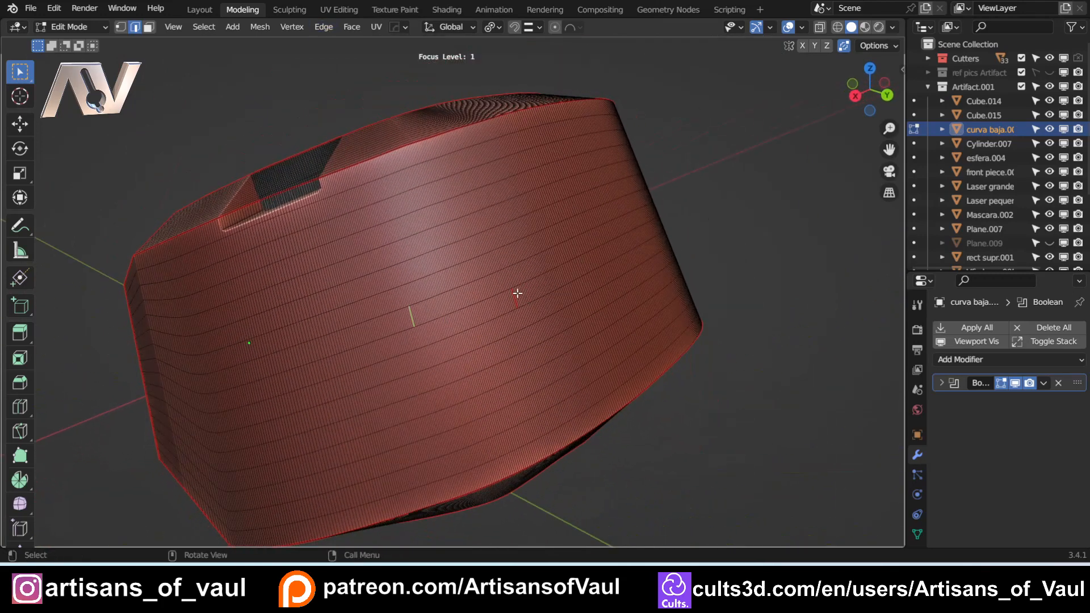
scroll(531, 301, "up", 5)
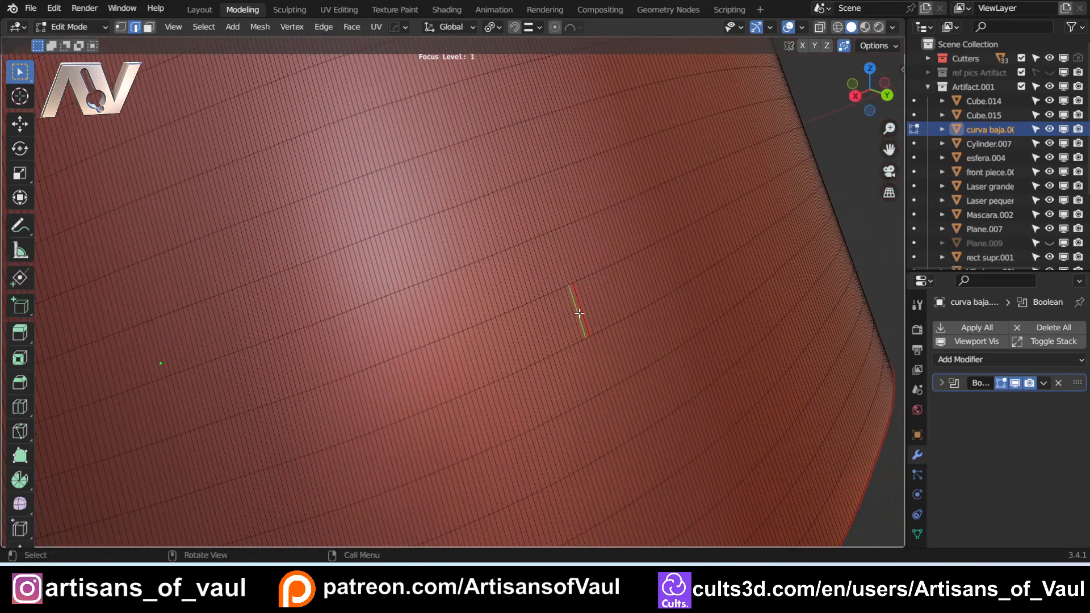
left_click(579, 313)
left_click(323, 26)
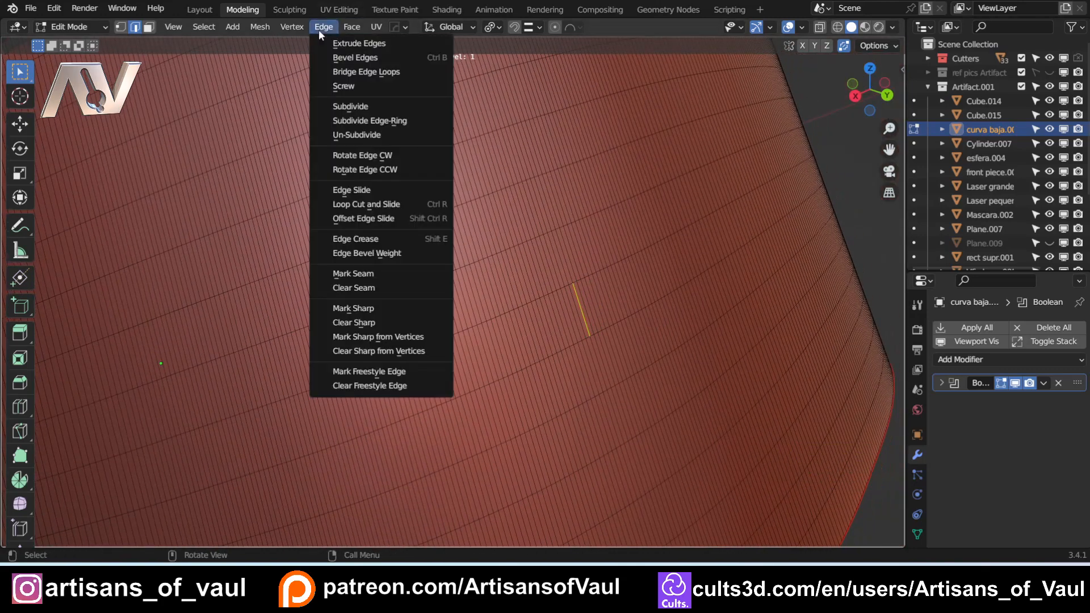
left_click(352, 289)
- Switch to face selection and select the linked faces of the outer curved surface, delimited by seam
scroll(516, 288, "down", 8)
middle_click_drag(447, 284, 523, 307)
scroll(602, 275, "up", 3)
middle_click_drag(523, 307, 444, 281)
scroll(445, 281, "up", 3)
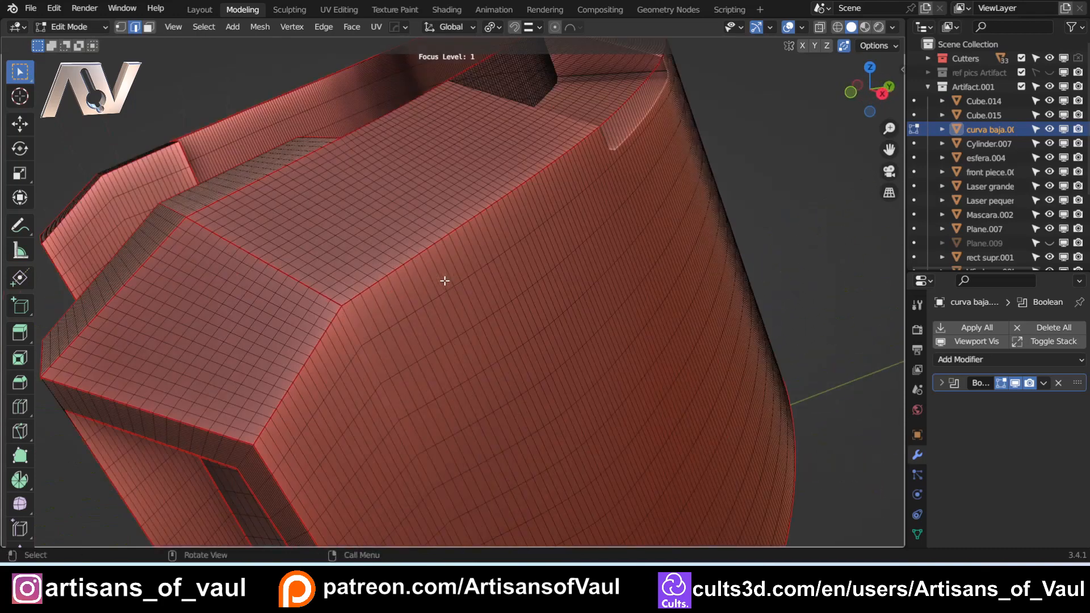
key("Tab")
left_click(541, 287)
scroll(568, 328, "down", 4)
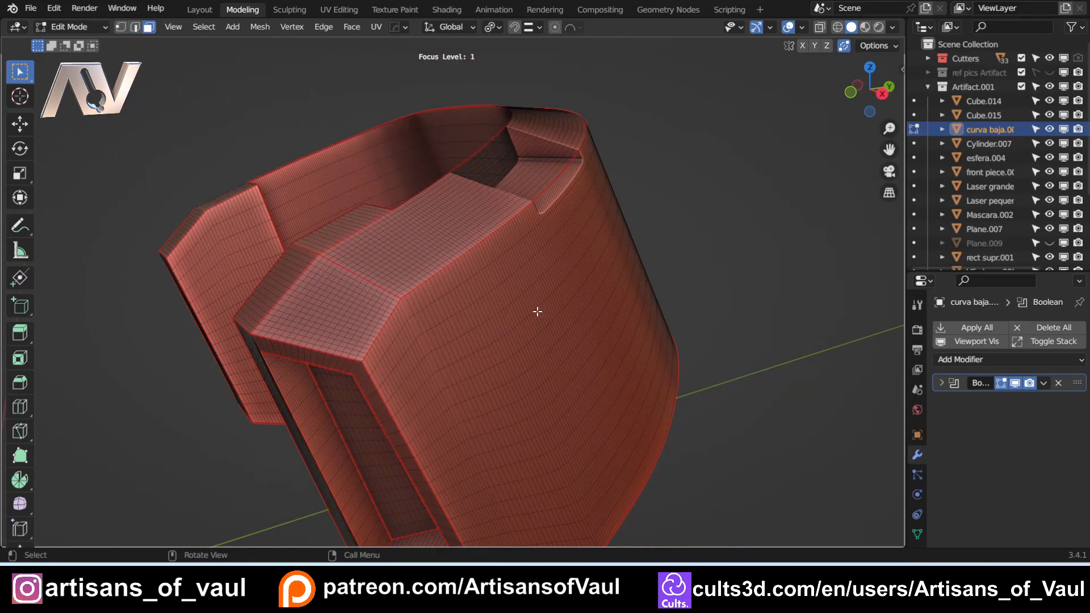
key("l")
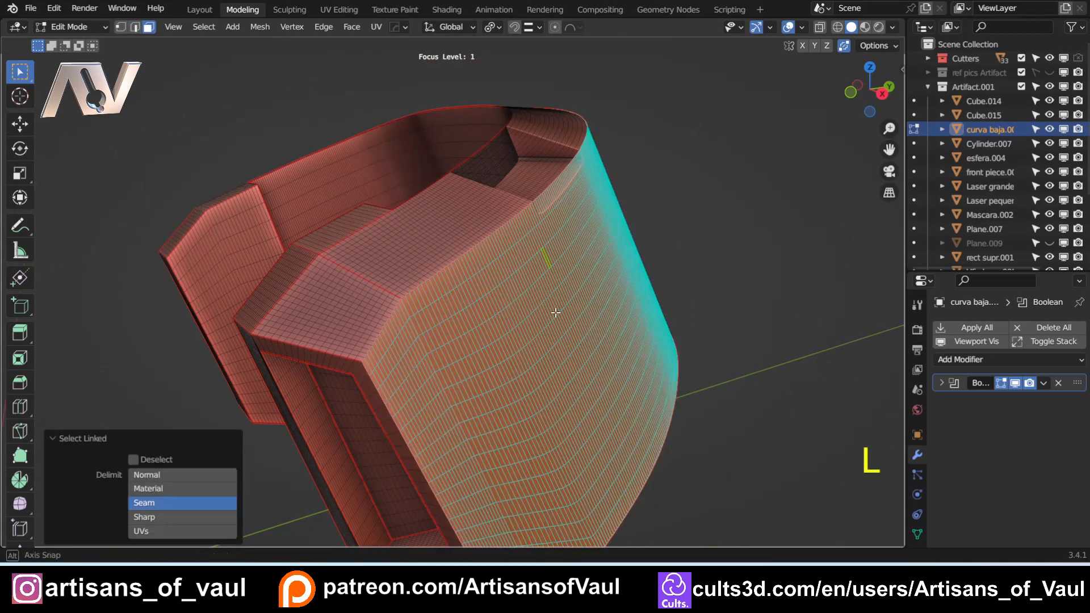
- Examine the selected outer surface and its seam boundaries from above, the side and below
middle_click_drag(554, 312, 505, 309)
middle_click_drag(674, 430, 611, 387)
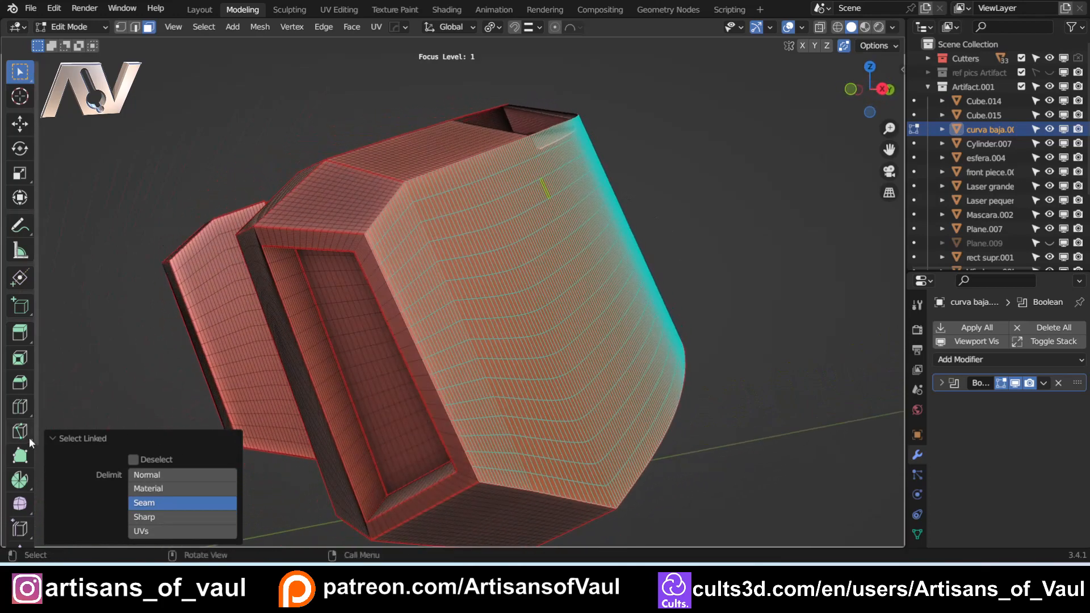
left_click(54, 438)
left_click(59, 536)
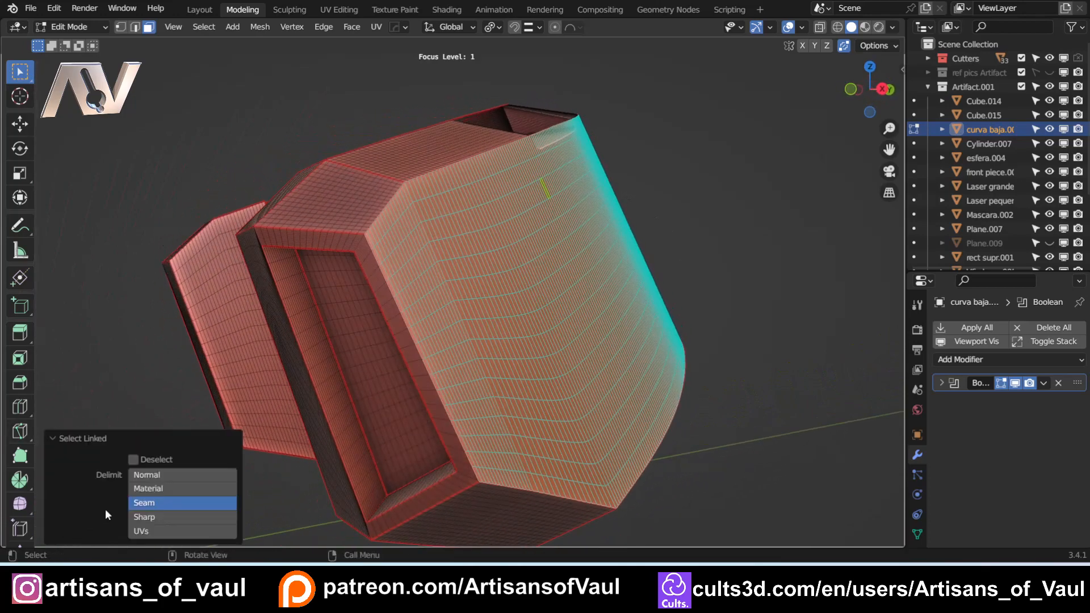
middle_click_drag(387, 184, 370, 237)
scroll(508, 300, "down", 4)
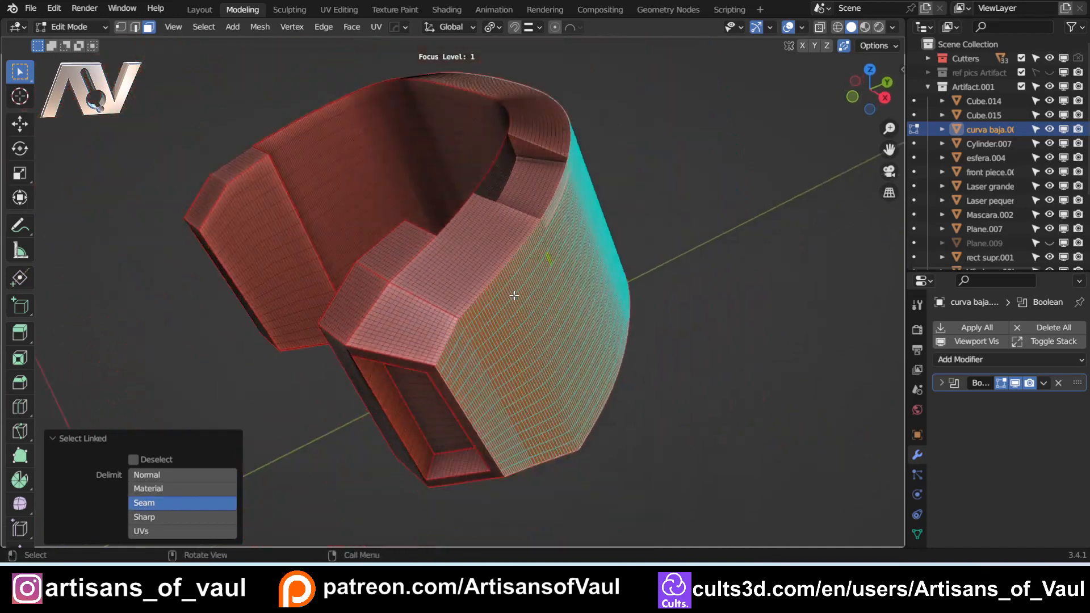
middle_click_drag(514, 294, 449, 266)
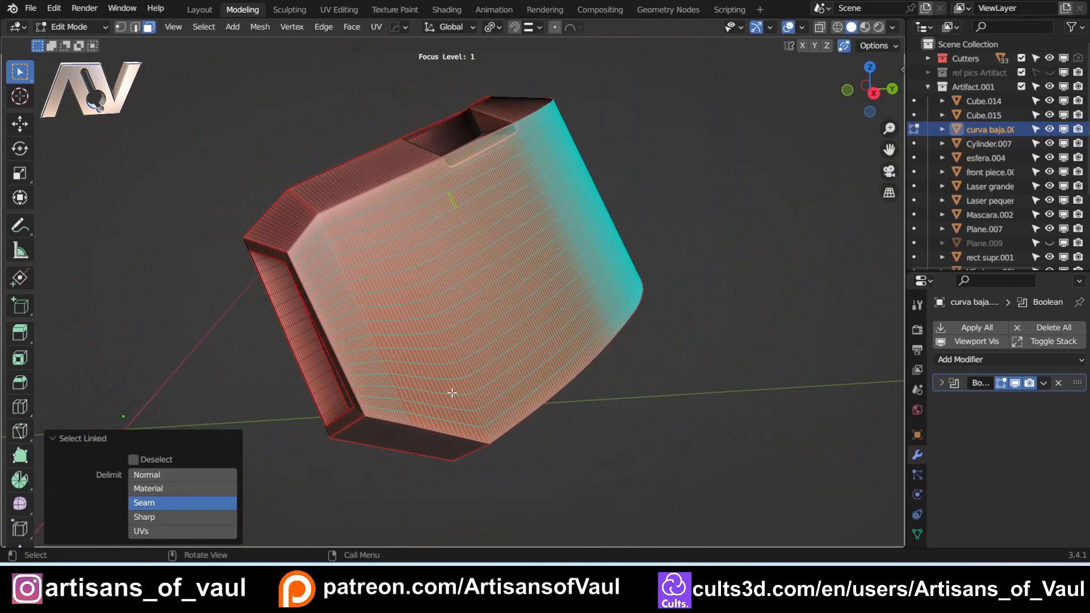
middle_click_drag(452, 393, 407, 342)
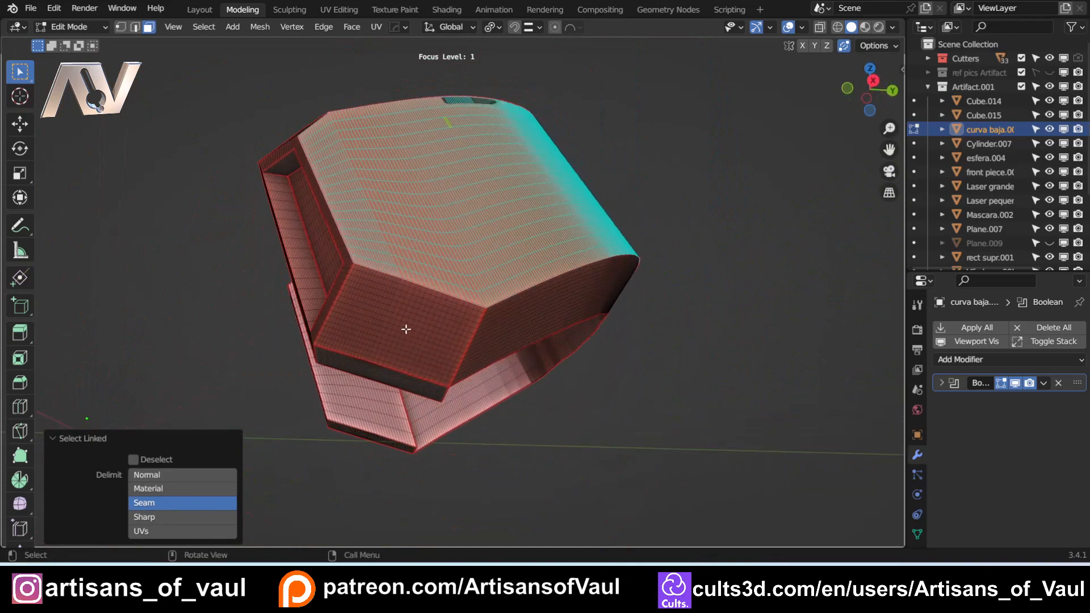
- Add the panel's lower-end facets and upper ledge facets to the face selection as linked regions delimited by seam
key("l")
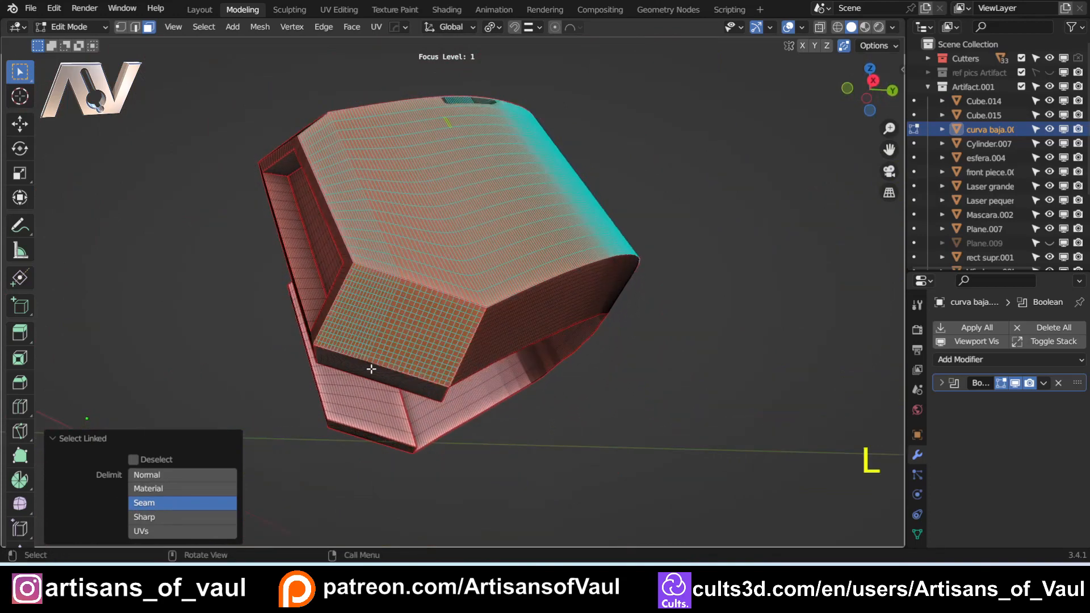
key("l")
middle_click_drag(370, 365, 509, 290)
key("l")
key("l")
- Extract the selected faces as a separate plate with a Solidify thickness of about -0.088 mm and an offset of 0
scroll(530, 351, "up", 4)
scroll(510, 290, "up", 4)
scroll(529, 263, "down", 3)
middle_click_drag(550, 251, 509, 277, "shift")
key("q")
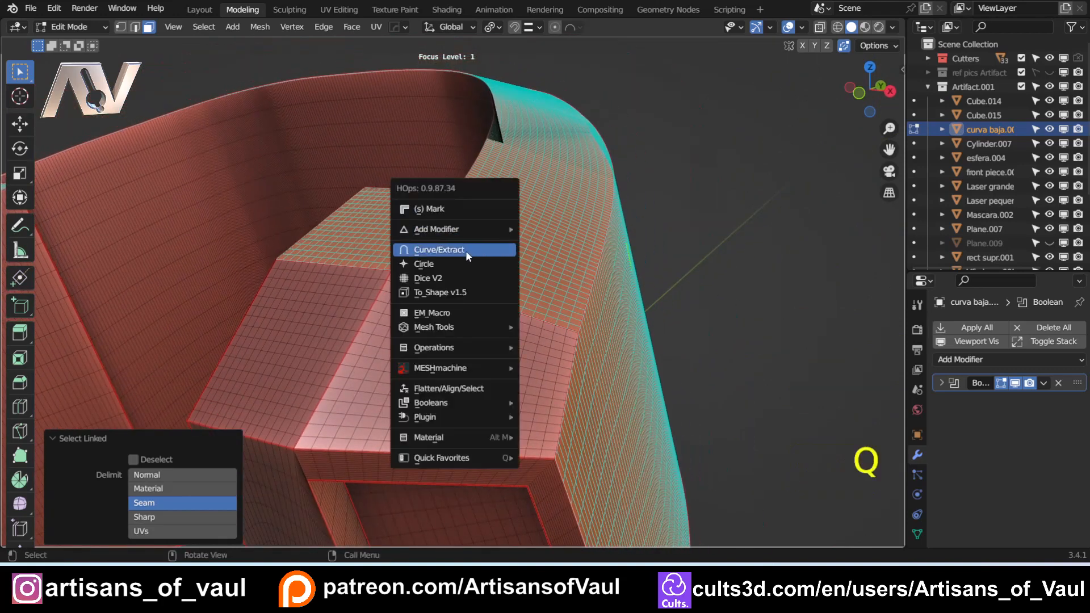
key("shift")
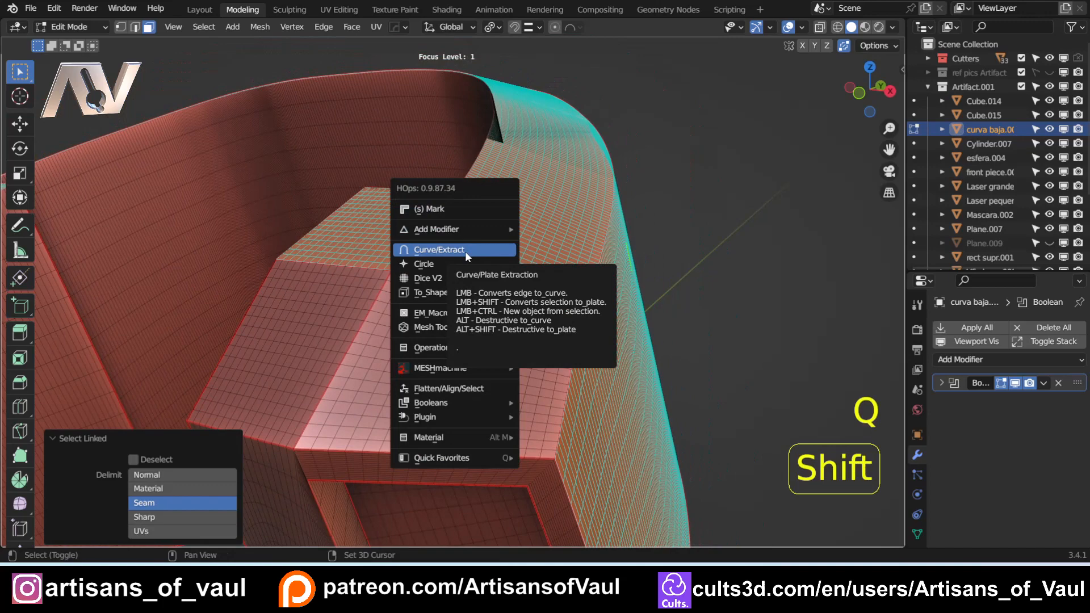
left_click(465, 251, "shift")
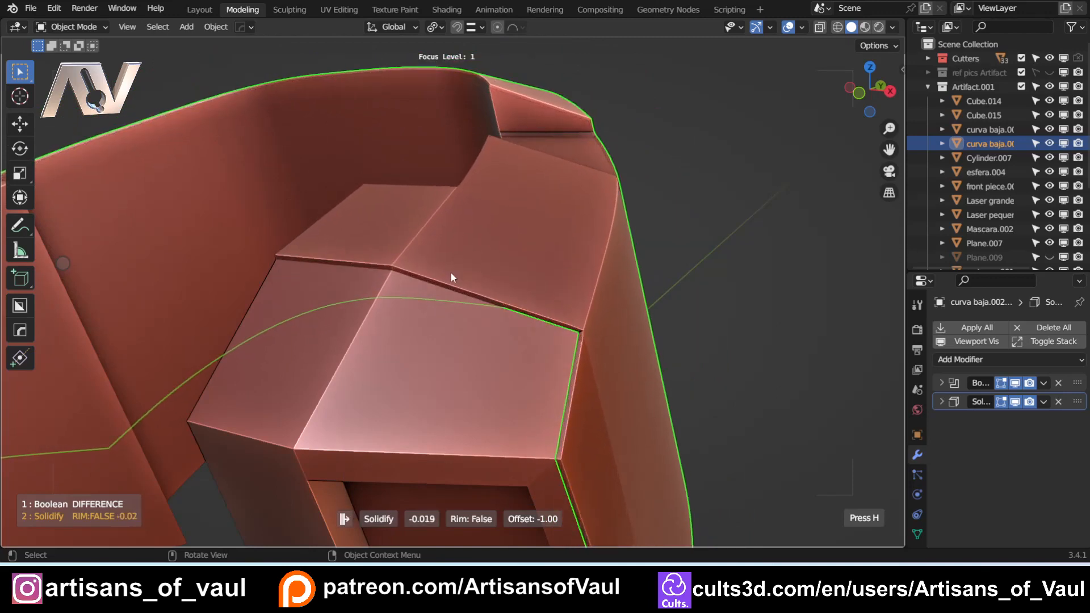
key("2")
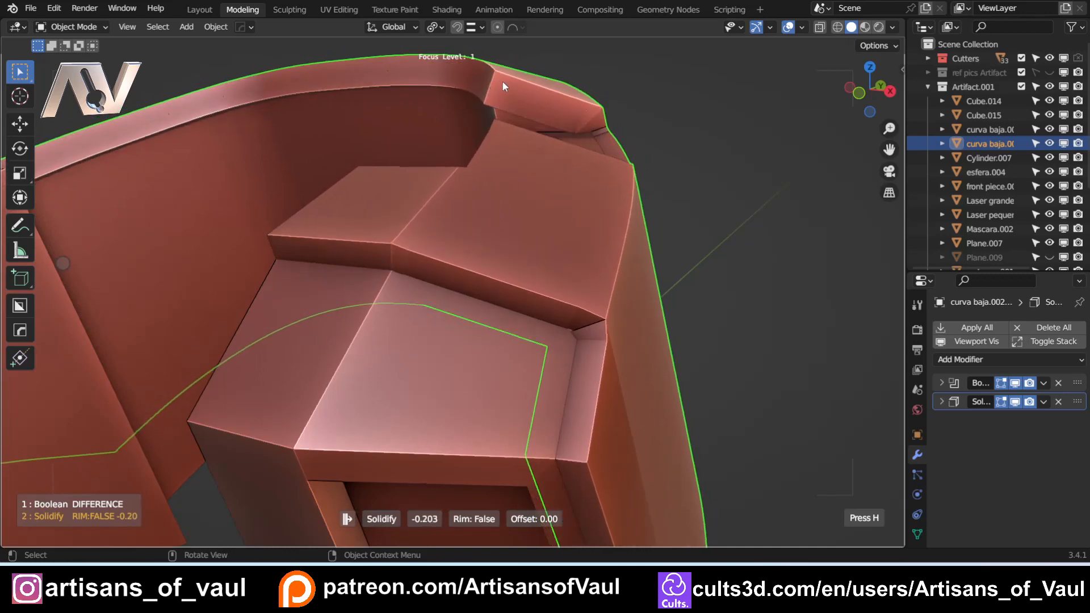
left_click(464, 232)
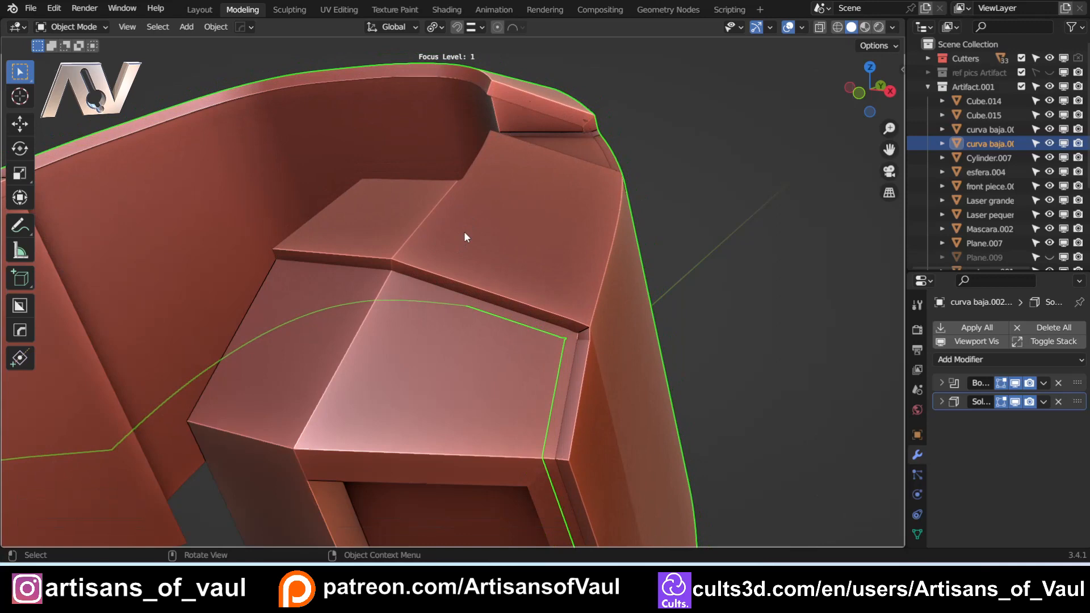
- Examine the new plate's corners and rim, both in isolation and in place on the helmet
middle_click_drag(464, 232, 574, 311)
middle_click_drag(648, 305, 405, 291, "shift")
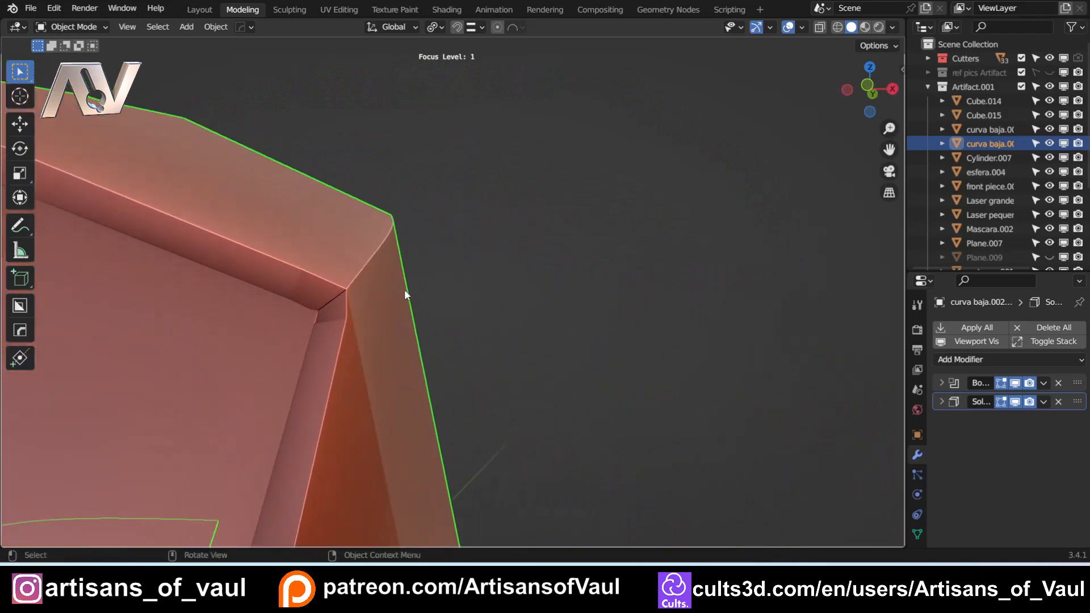
key("KP_Divide")
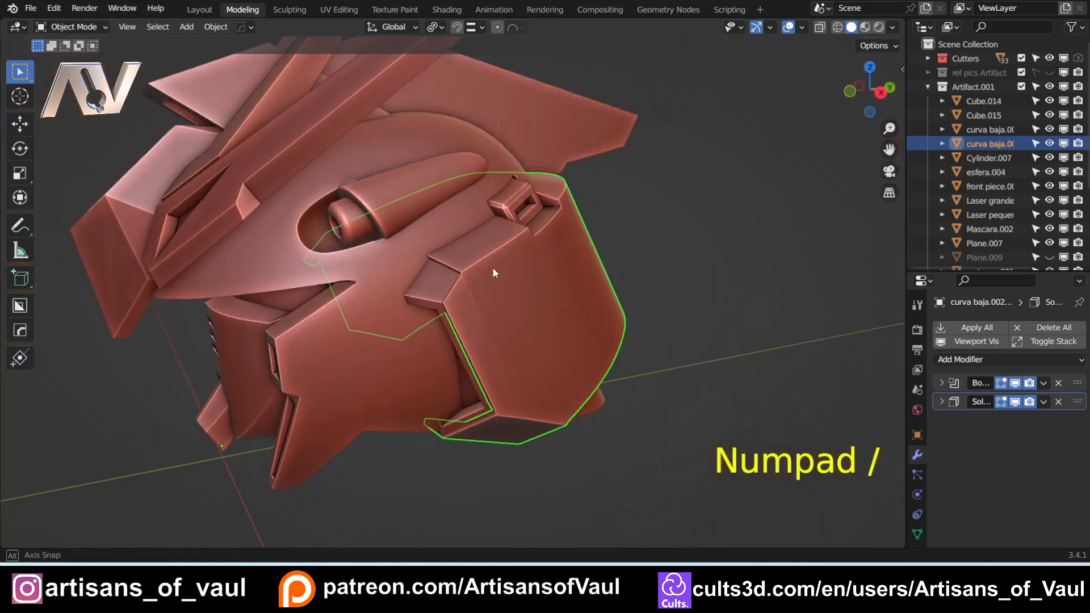
key("KP_Divide")
scroll(543, 263, "up", 5)
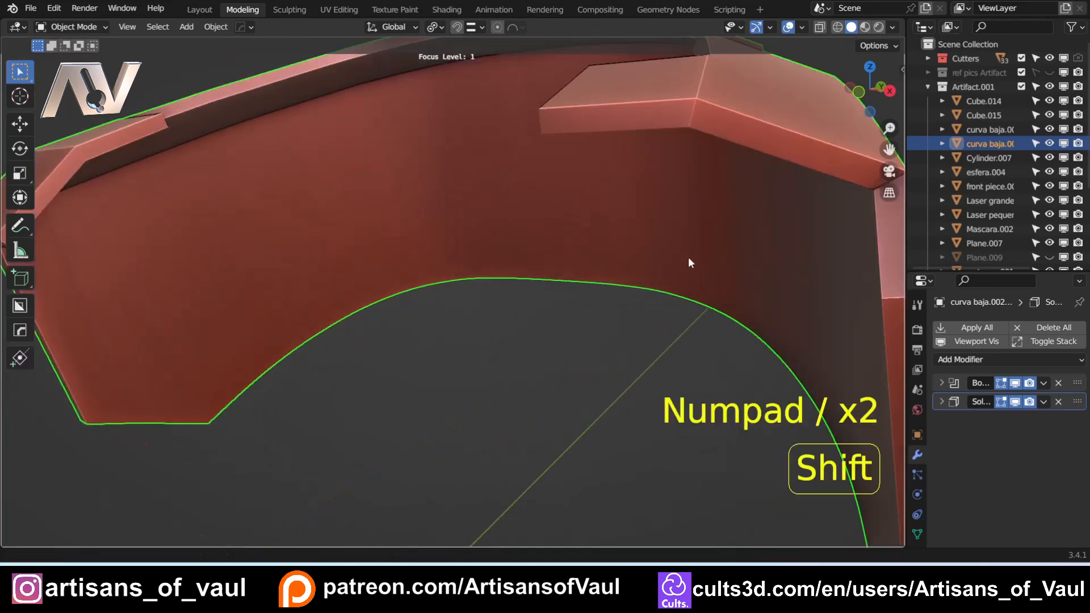
middle_click_drag(688, 256, 487, 316, "shift")
scroll(492, 312, "up", 4)
scroll(694, 305, "up", 2)
middle_click_drag(694, 305, 682, 326, "shift")
scroll(683, 326, "down", 2)
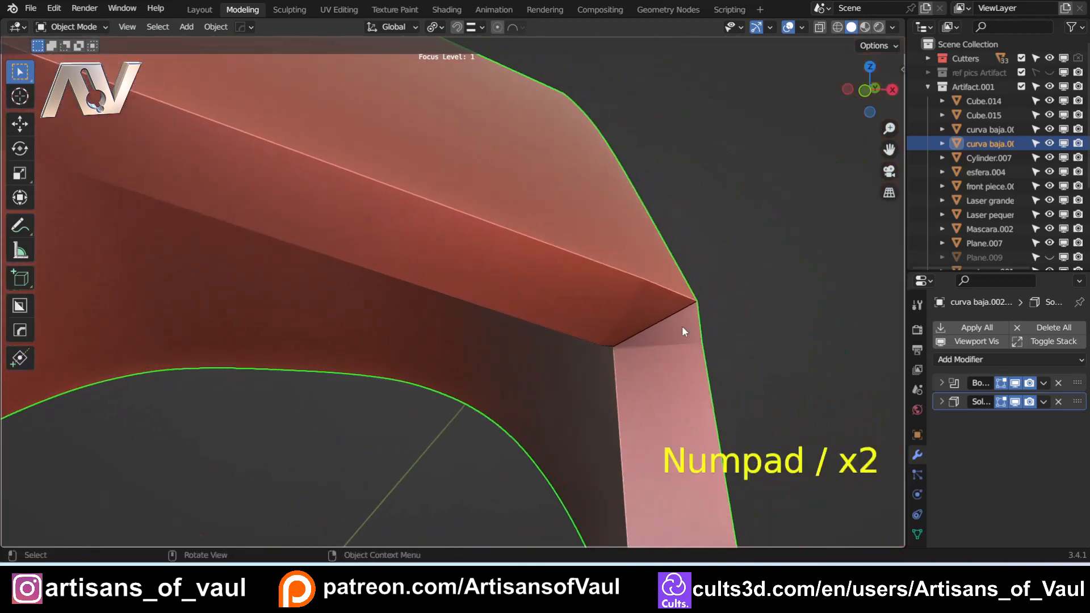
scroll(651, 325, "down", 5)
middle_click_drag(352, 254, 447, 281, "shift")
scroll(448, 280, "up", 2)
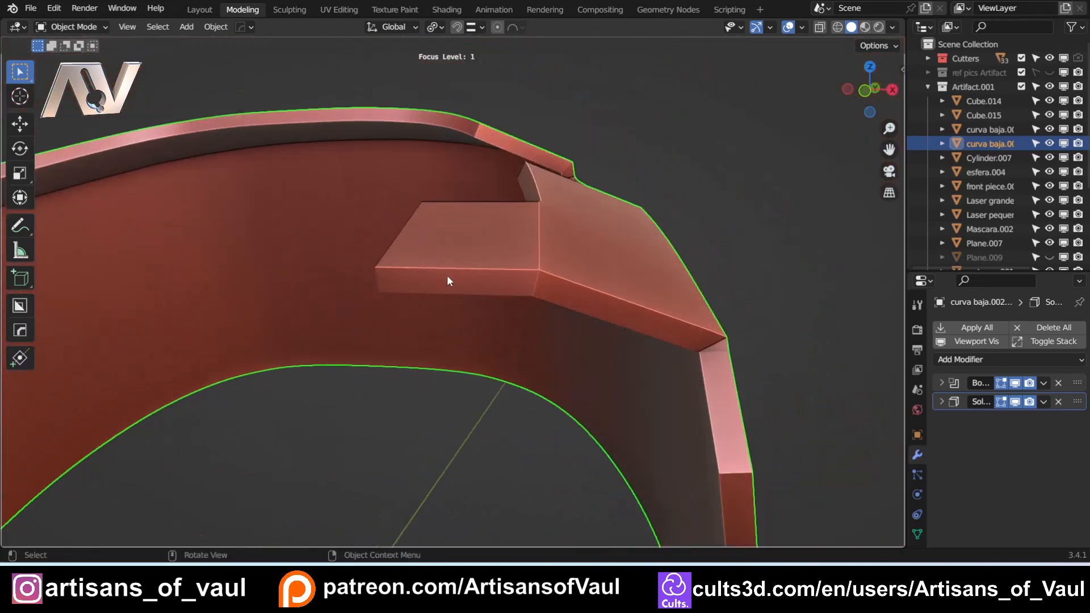
- Add the original side panel to the selection and isolate it together with the new plate
key("KP_Divide")
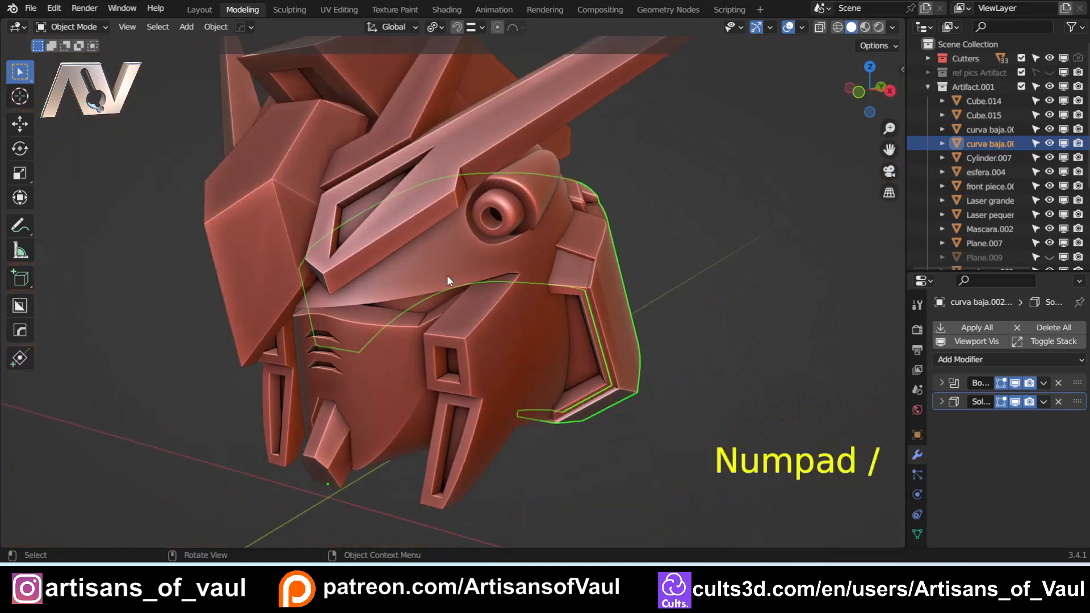
left_click(550, 283, "shift")
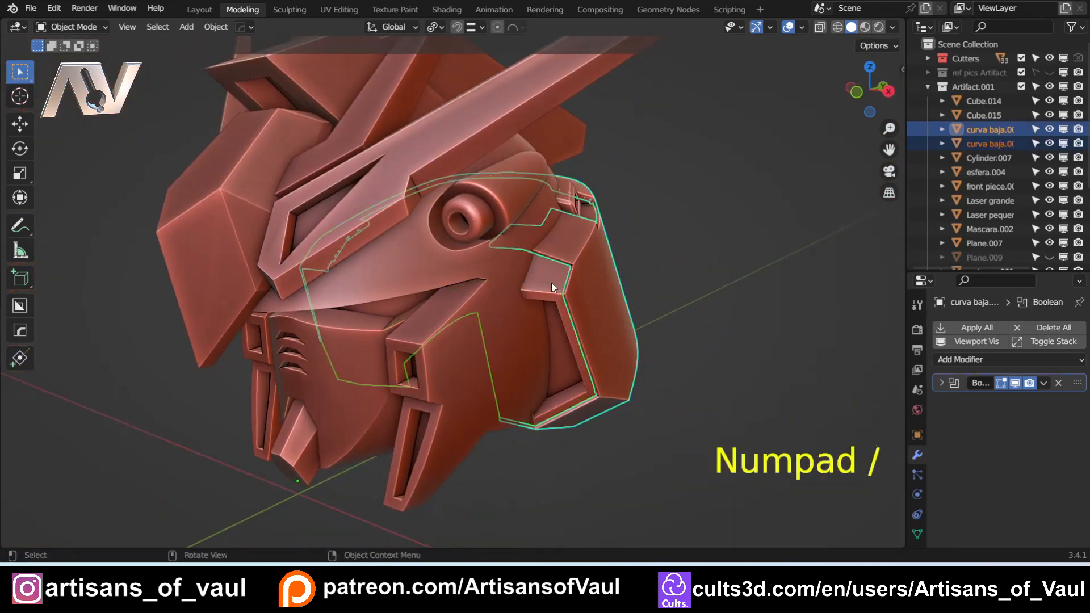
key("KP_Divide")
scroll(551, 283, "up", 4)
middle_click_drag(664, 219, 474, 338, "shift")
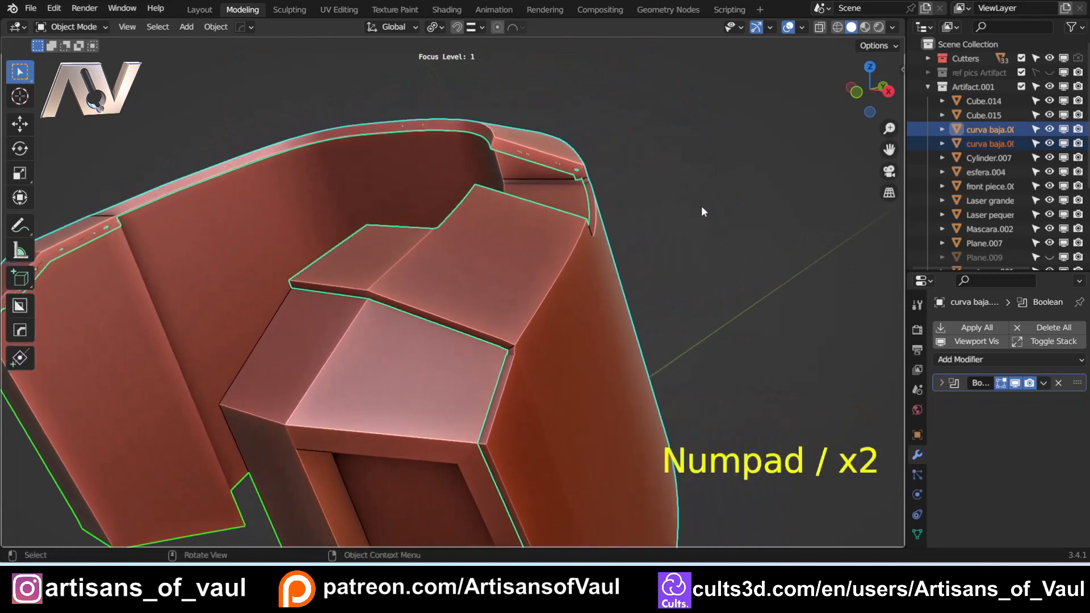
- Select only the extracted plate and remove its Boolean modifier
left_click(700, 206)
scroll(532, 297, "up", 2)
left_click(533, 297)
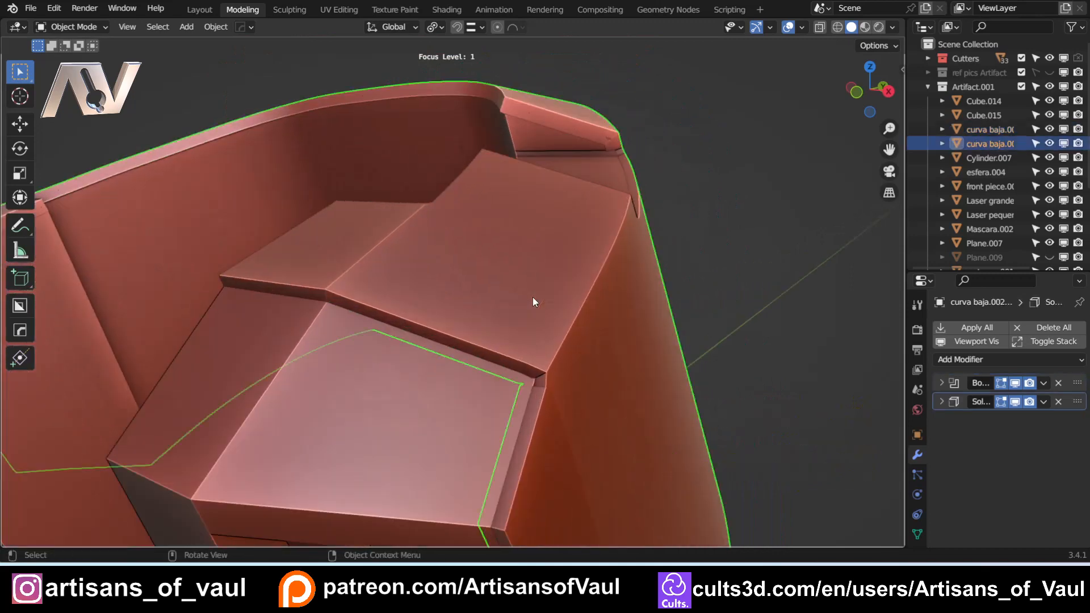
middle_click_drag(525, 281, 517, 230)
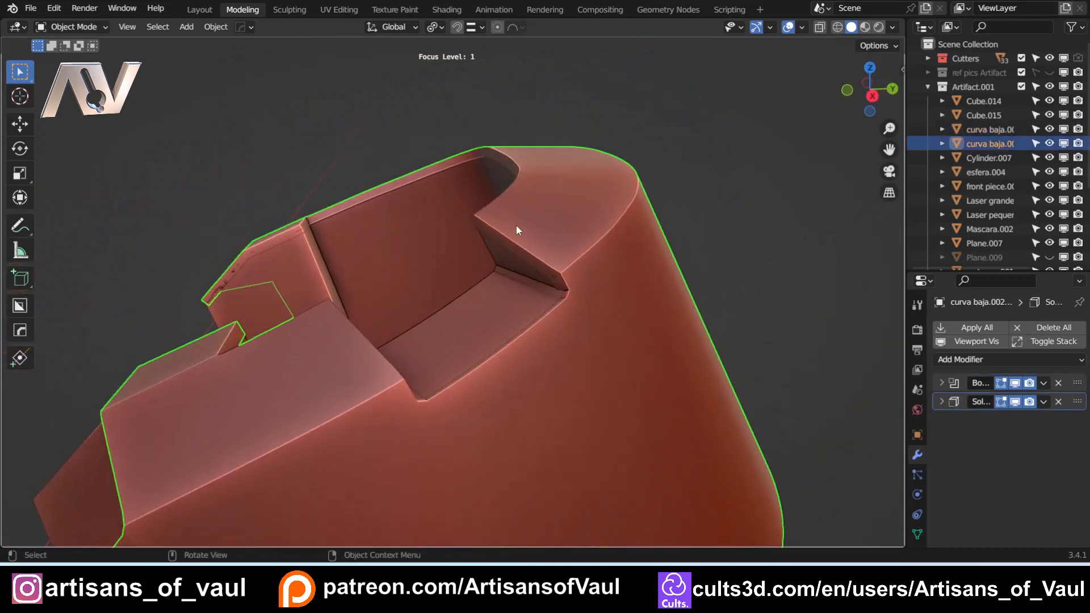
left_click(1059, 383)
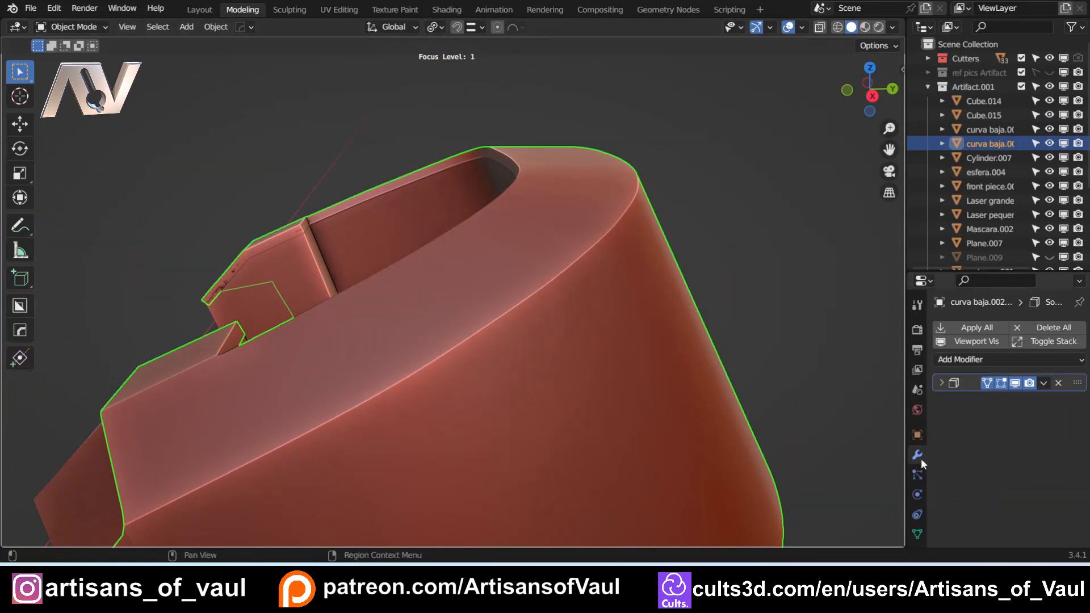
- Expand the plate's Solidify settings and compare its corner with Even Thickness off and on, leaving the option on
left_click_drag(952, 274, 952, 188)
middle_click_drag(170, 368, 281, 332)
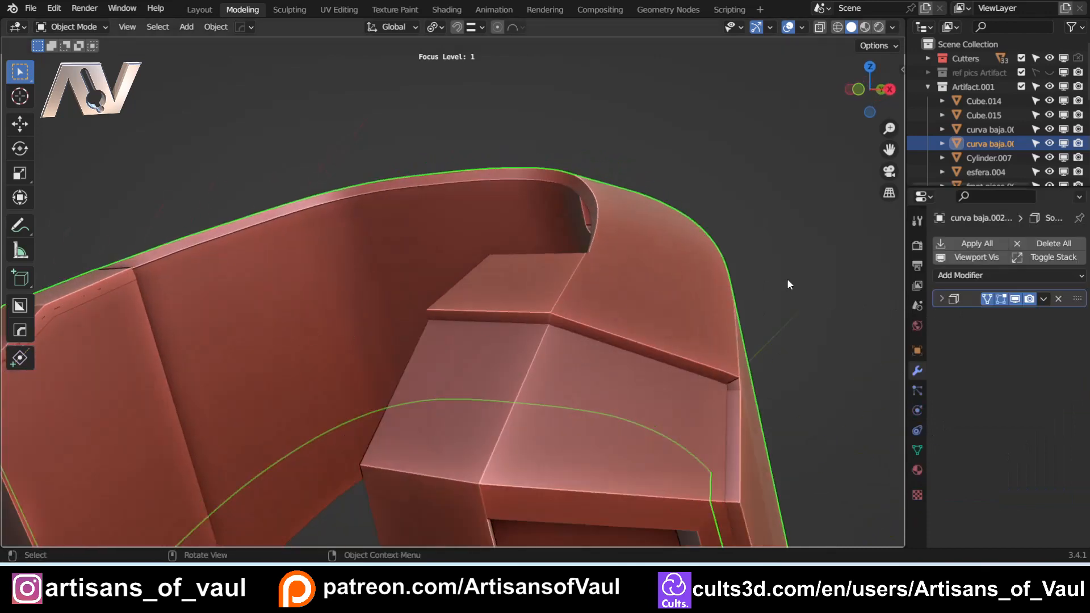
left_click(940, 298)
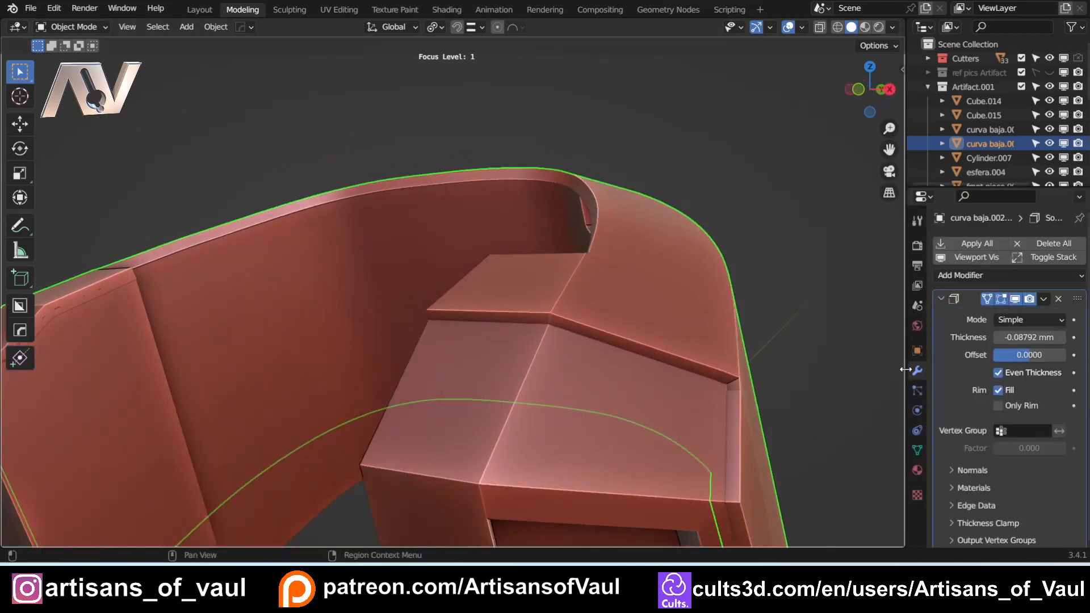
left_click(999, 373)
left_click(998, 373)
mouse_move(710, 340)
middle_mouse_down("shift")
mouse_move(621, 328)
mouse_move(584, 292)
mouse_move(536, 280)
middle_mouse_up("shift")
scroll(506, 293, "up", 6)
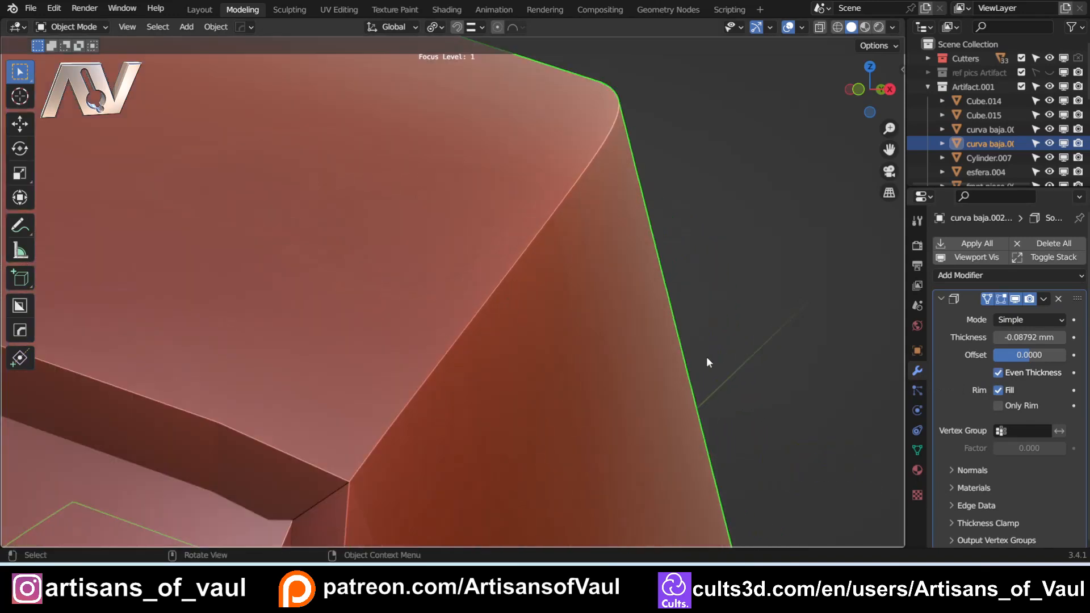
left_click(1000, 373)
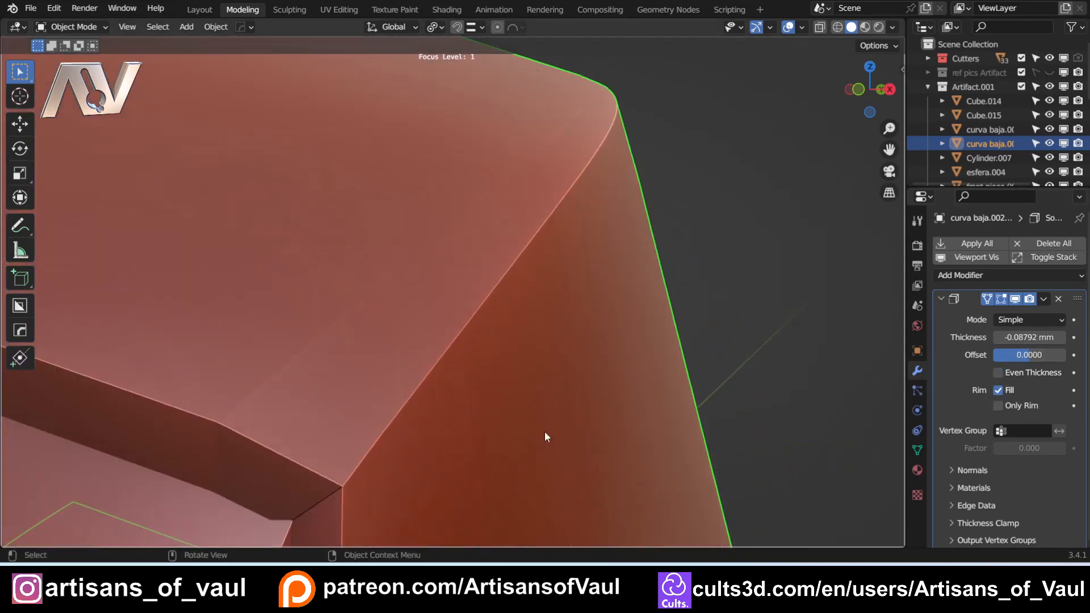
left_click(999, 373)
scroll(458, 309, "down", 6)
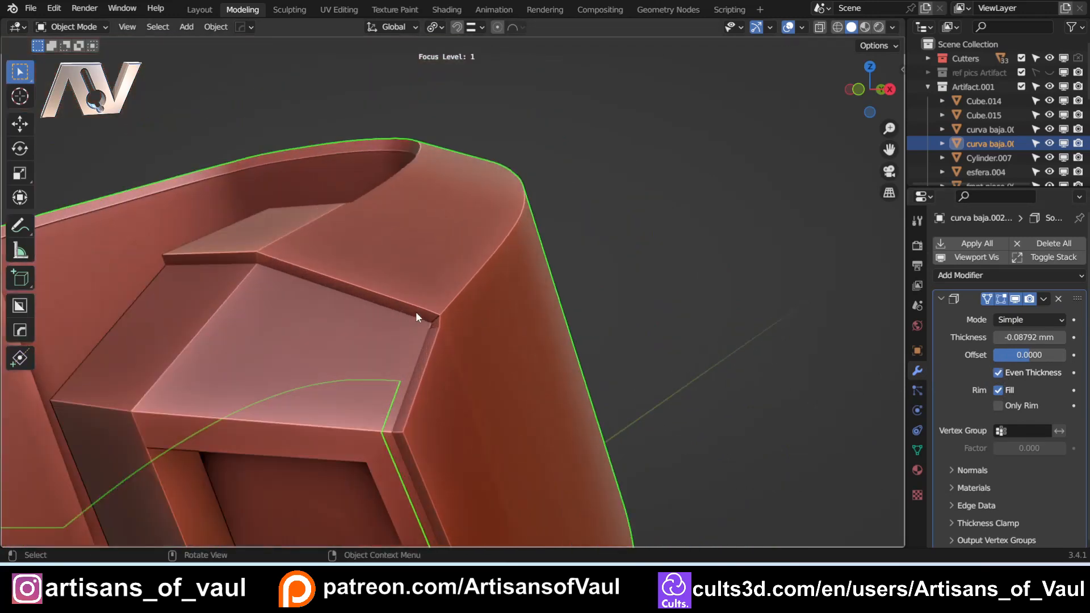
- Enter Edit Mode on the plate near its lower end and isolate the plate from the original panel
middle_click_drag(416, 312, 488, 285)
scroll(646, 286, "down", 4)
scroll(554, 376, "up", 3)
mouse_move(577, 335)
middle_mouse_down("shift")
mouse_move(542, 345)
mouse_move(586, 328)
middle_mouse_up("shift")
scroll(584, 328, "up", 1)
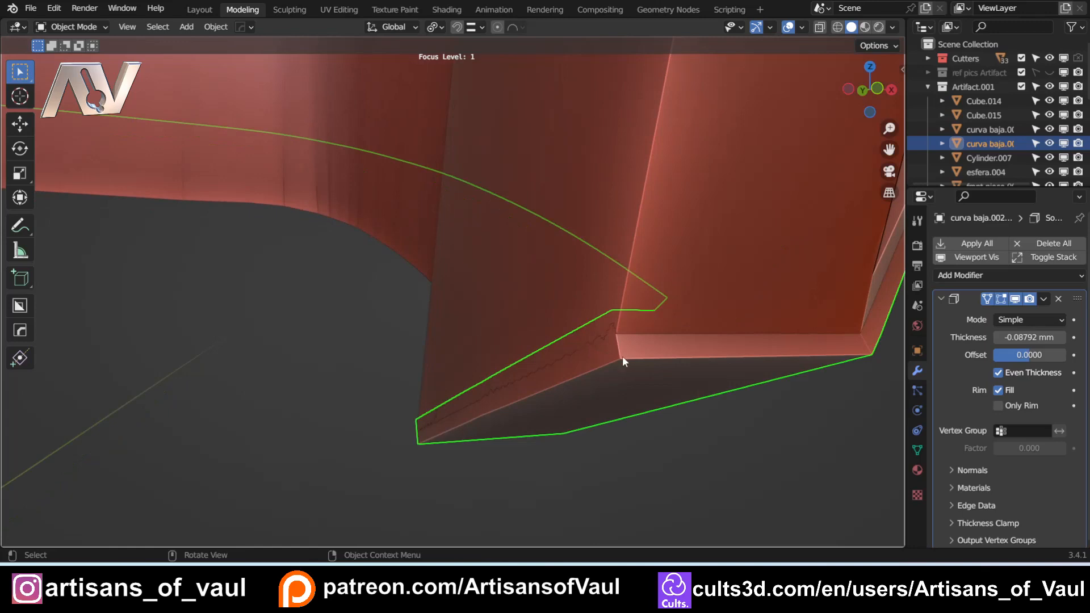
key("Tab")
left_click(693, 359)
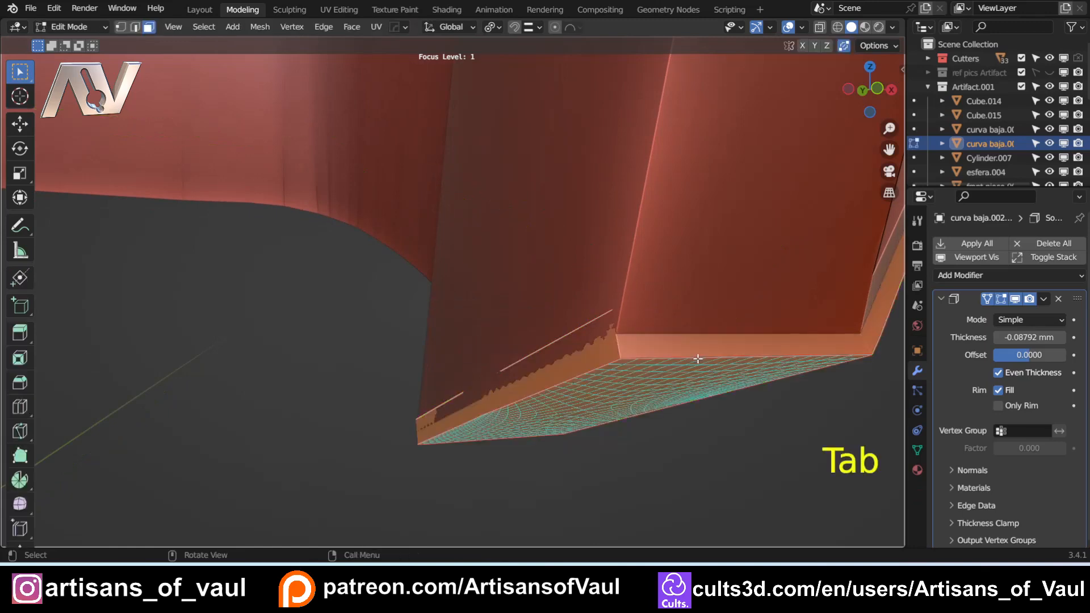
left_click(606, 347)
key("KP_Divide")
key("KP_Divide")
- Switch to edge selection and select the edge path along the free end of the plate's lower lip
left_click(571, 355)
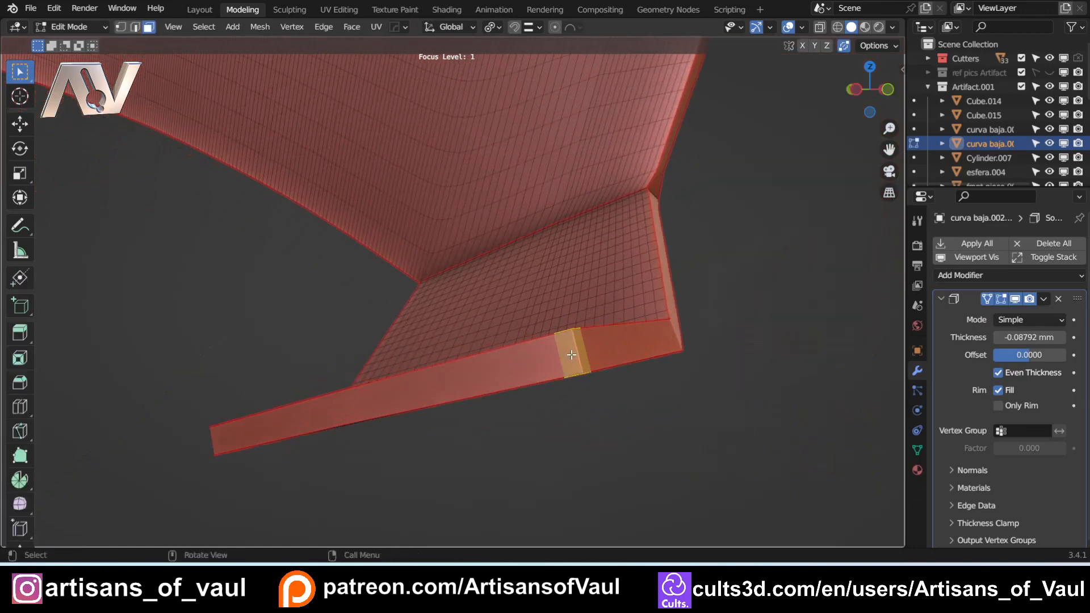
middle_click_drag(542, 373, 591, 368)
key("Tab")
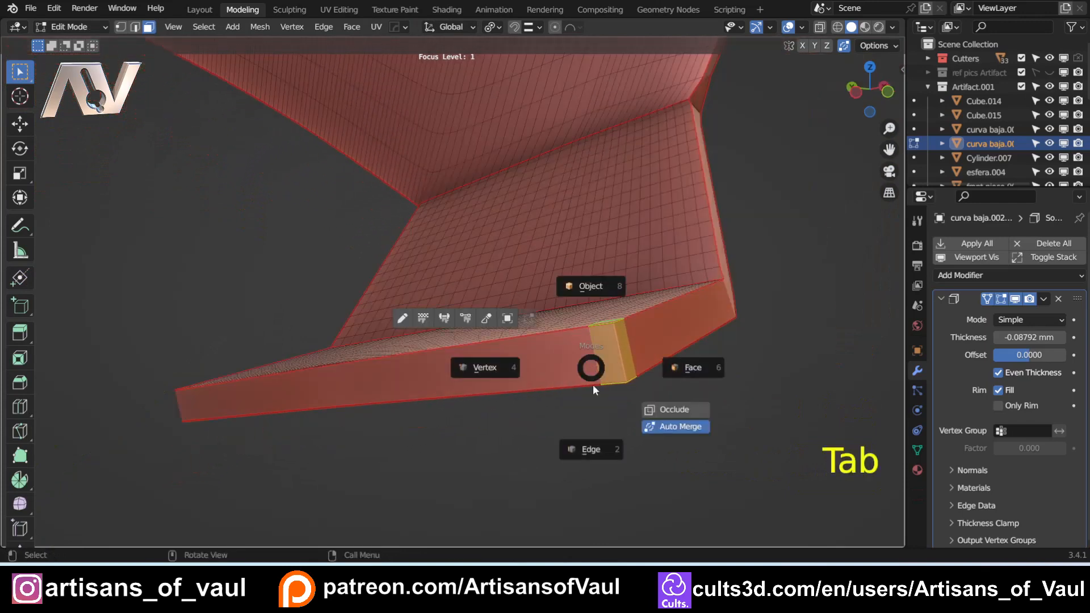
left_click(595, 461)
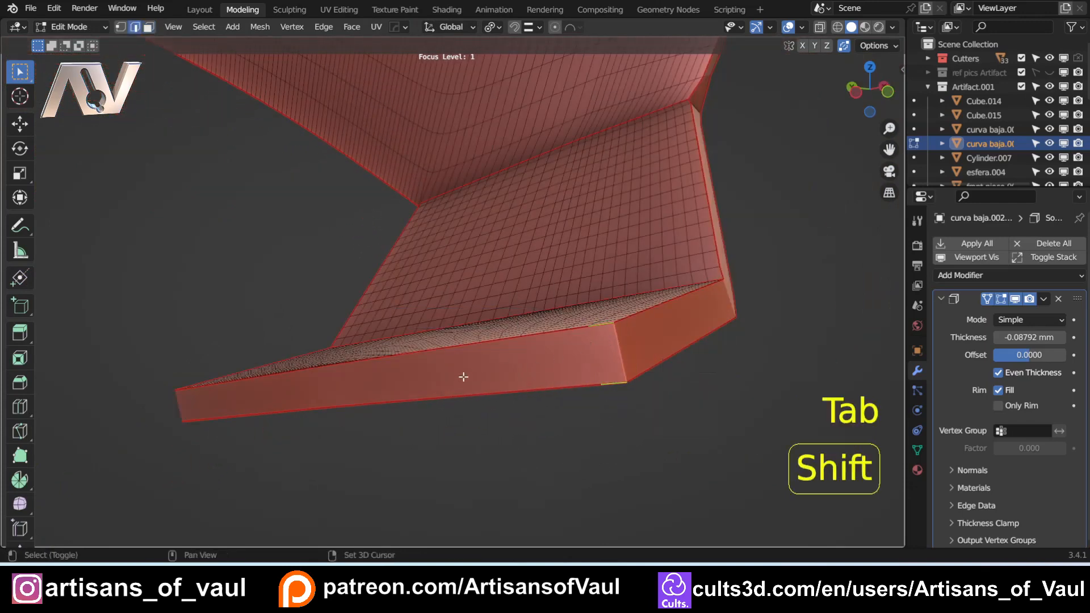
left_click(187, 415, "ctrl")
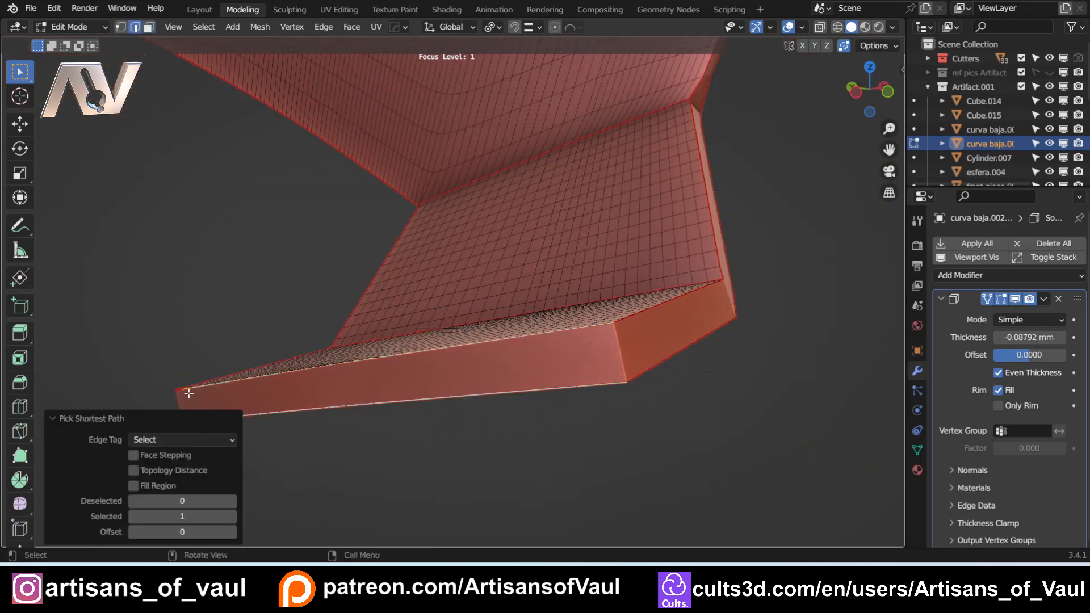
middle_click_drag(187, 415, 336, 310, "shift")
scroll(337, 309, "up", 3)
middle_click_drag(244, 409, 574, 248, "shift")
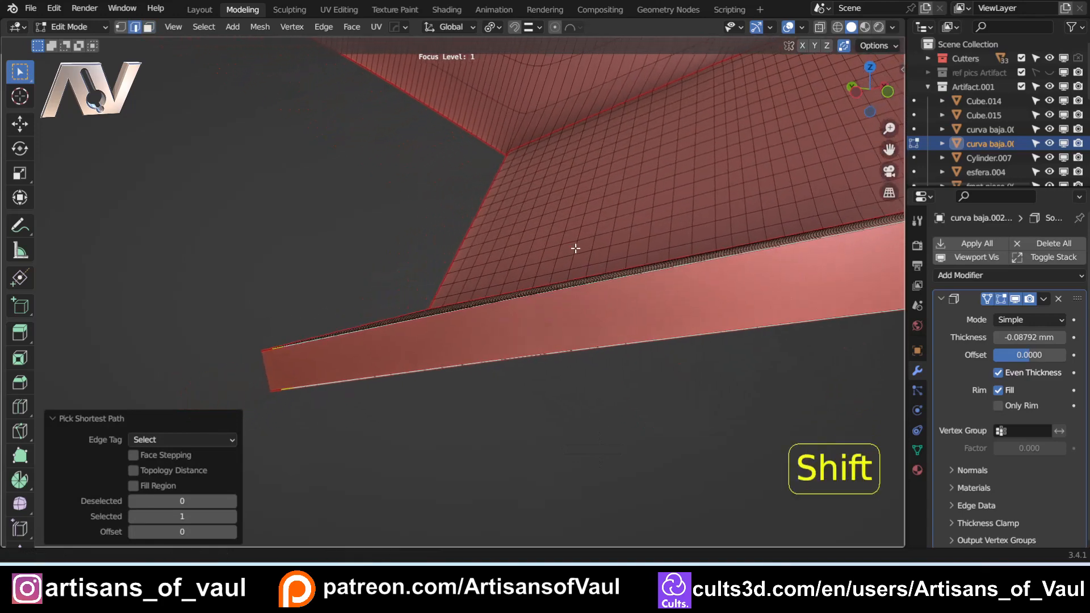
left_click(272, 393, "shift")
middle_click_drag(285, 378, 603, 227)
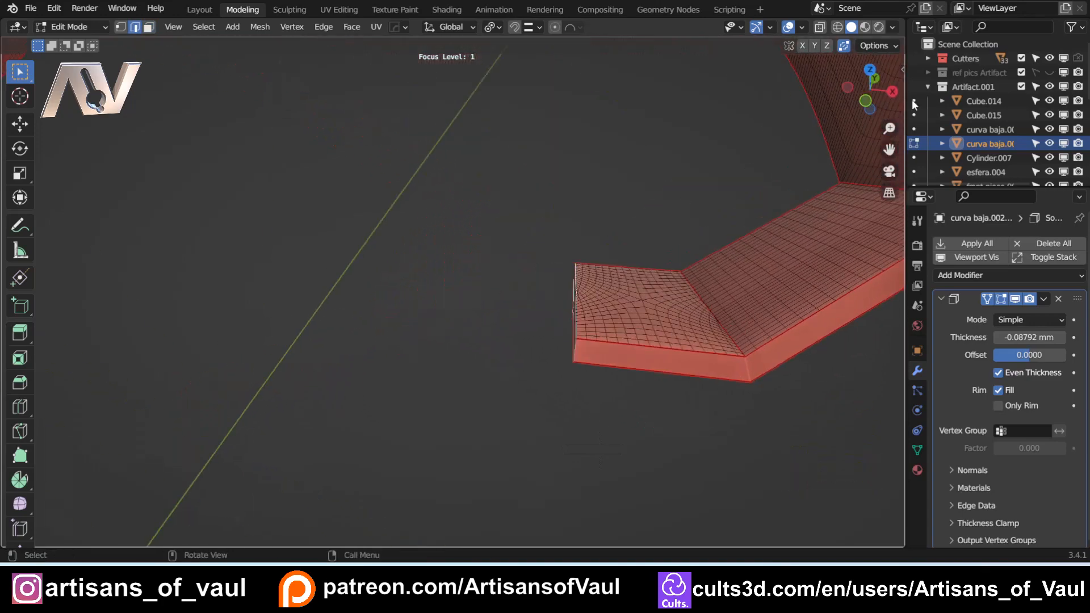
- Move the lower lip's end edges about 0.06 mm in the negative X direction from the front view
left_click(866, 102)
middle_click_drag(545, 275, 532, 284, "shift")
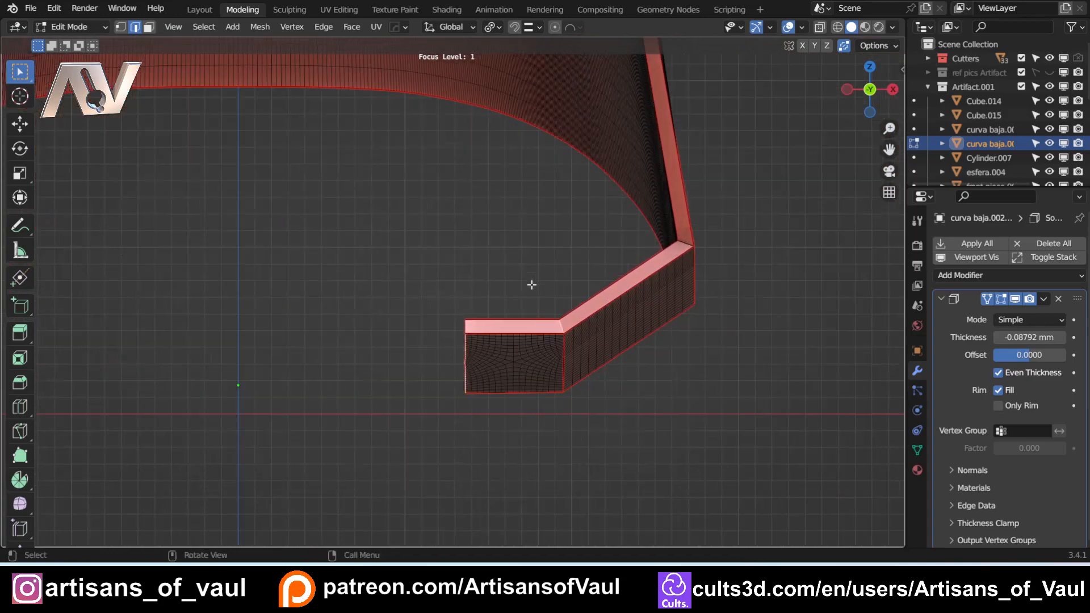
key("g")
key("x")
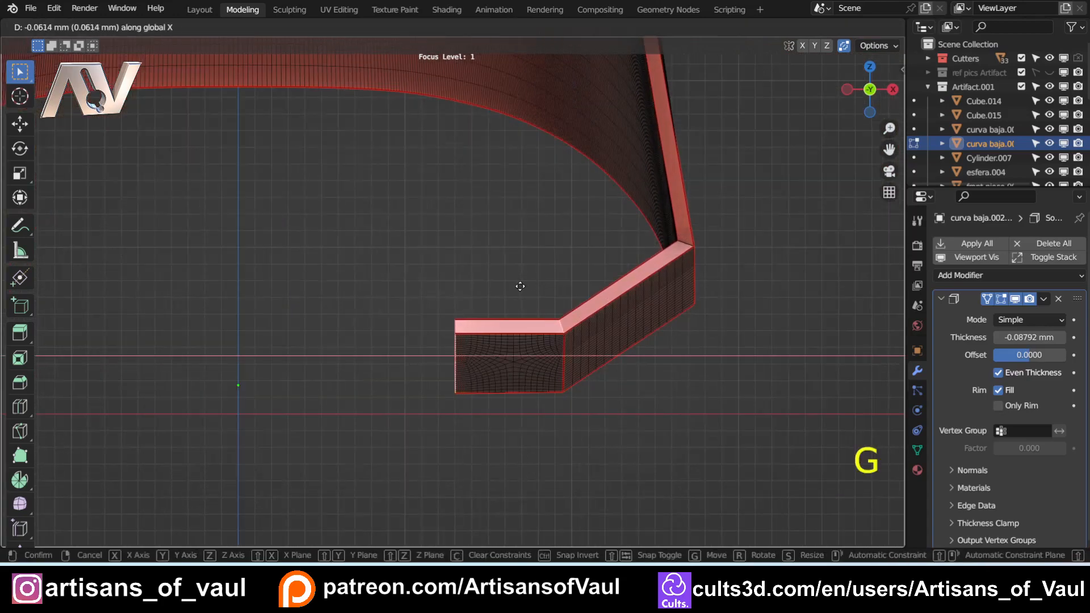
left_click(517, 288)
- Select the edge path along the upper ledge's free end and move it about -0.059 mm along X
middle_click_drag(517, 288, 598, 299)
scroll(552, 321, "up", 3)
left_click(578, 307)
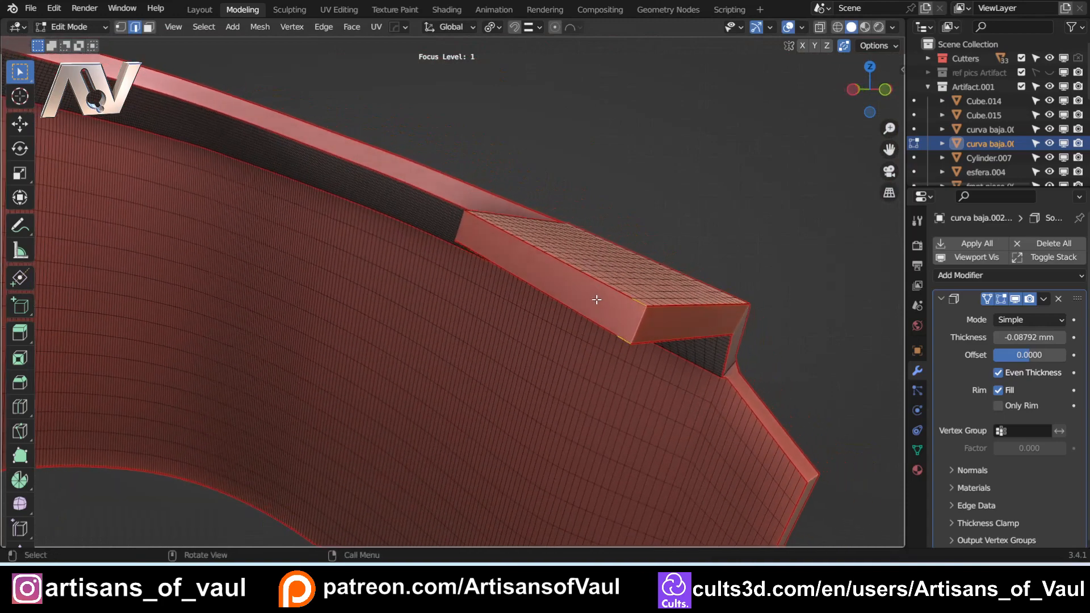
left_click(470, 212, "ctrl")
middle_click_drag(506, 262, 596, 329)
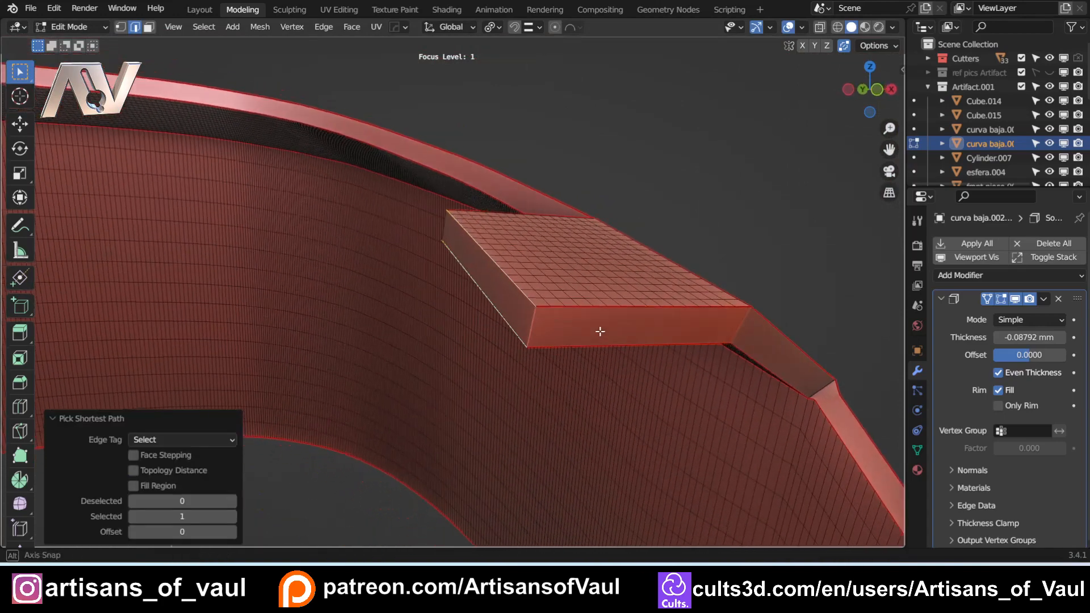
key("g")
left_click(570, 338)
key("Tab")
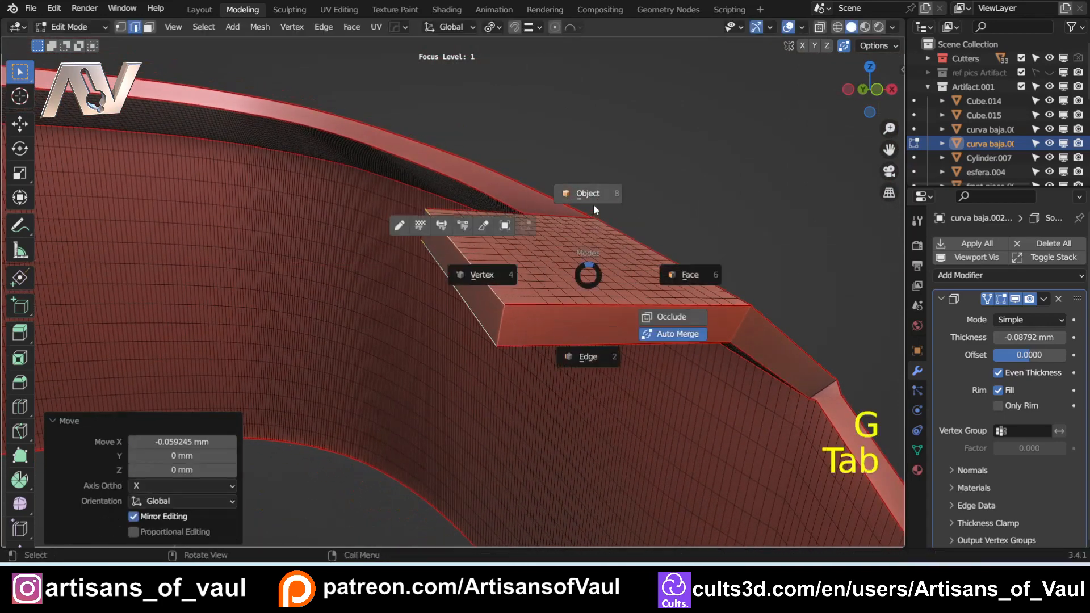
- Return the plate to Object Mode, leave its isolated view, and add the original panel to the selection to focus on both
left_click(592, 202)
key("KP_Divide")
left_click(533, 412, "shift")
key("f")
key("f")
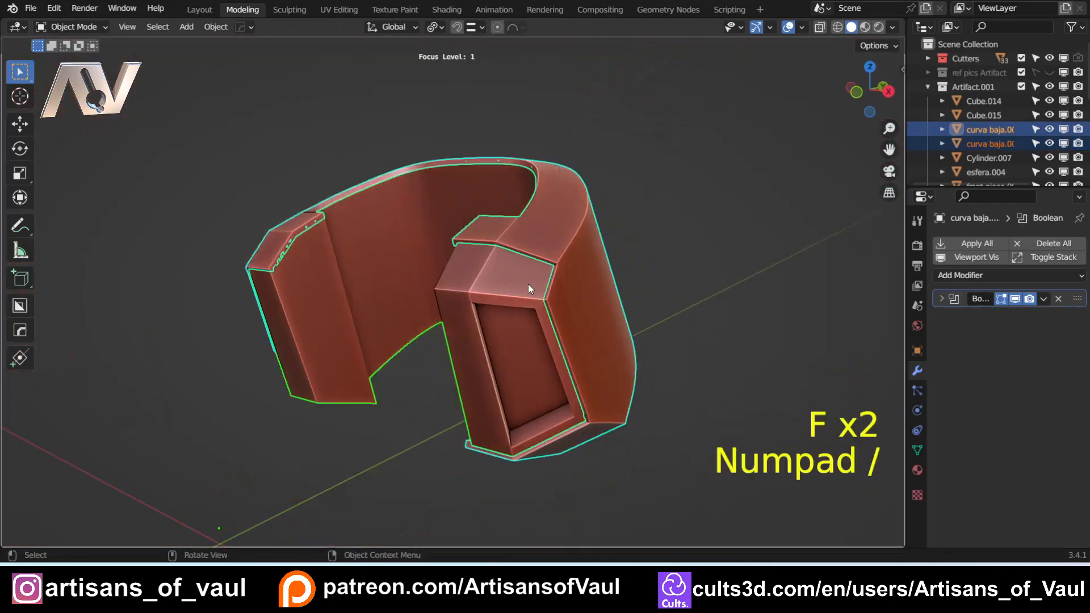
- Examine how the plate's lower lip and upper ledge ends sit against the original panel from several angles
middle_click_drag(420, 243, 477, 42)
scroll(452, 349, "up", 2)
scroll(504, 327, "down", 3)
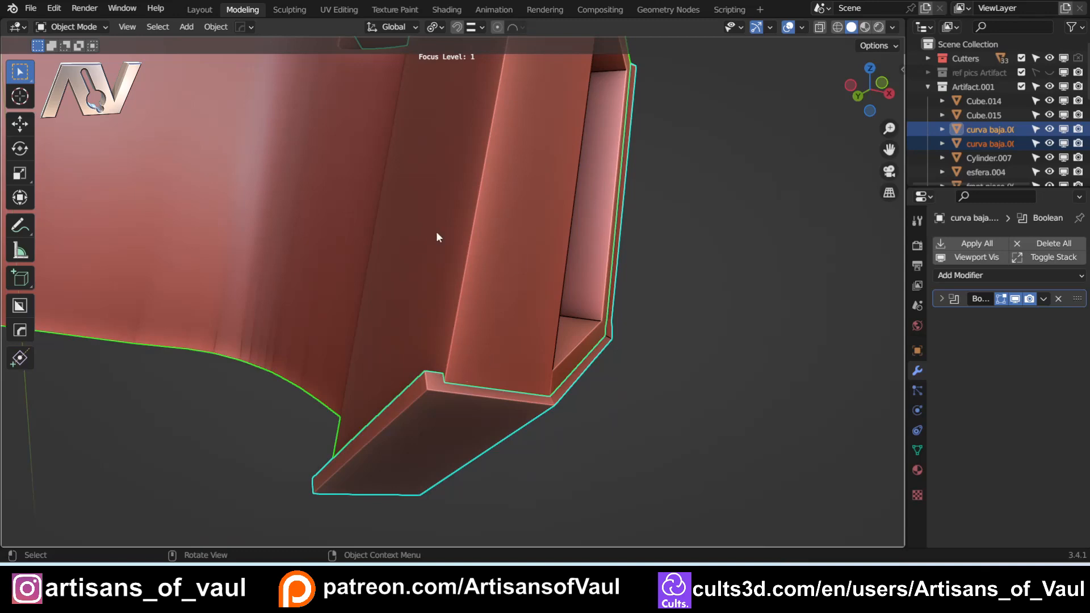
middle_click_drag(574, 271, 384, 336)
scroll(391, 221, "down", 3)
middle_click_drag(392, 218, 454, 397, "shift")
scroll(454, 396, "up", 3)
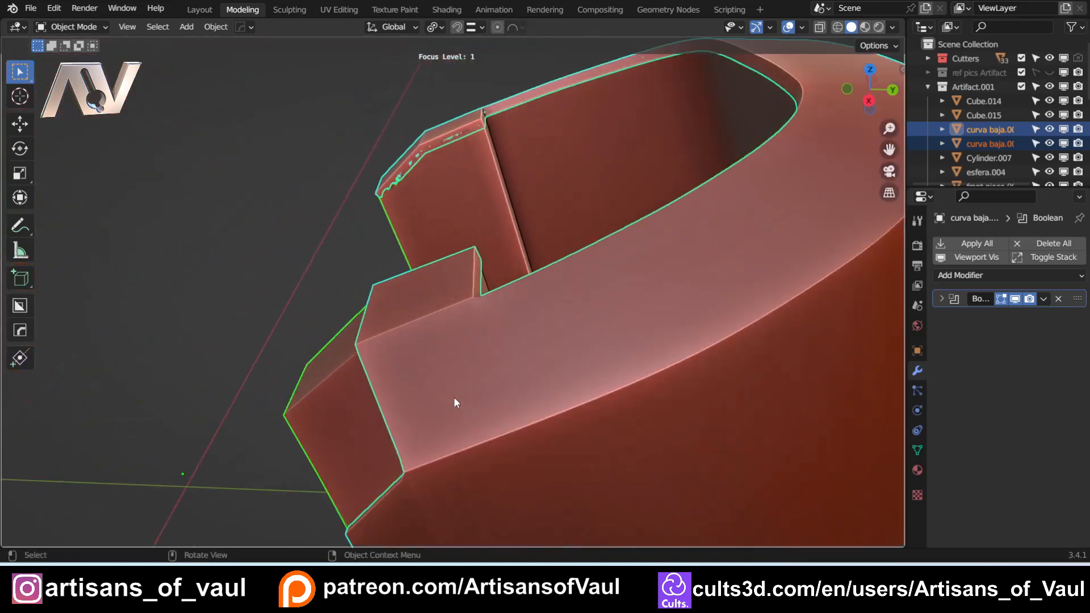
scroll(526, 252, "down", 5)
middle_click_drag(519, 243, 550, 276)
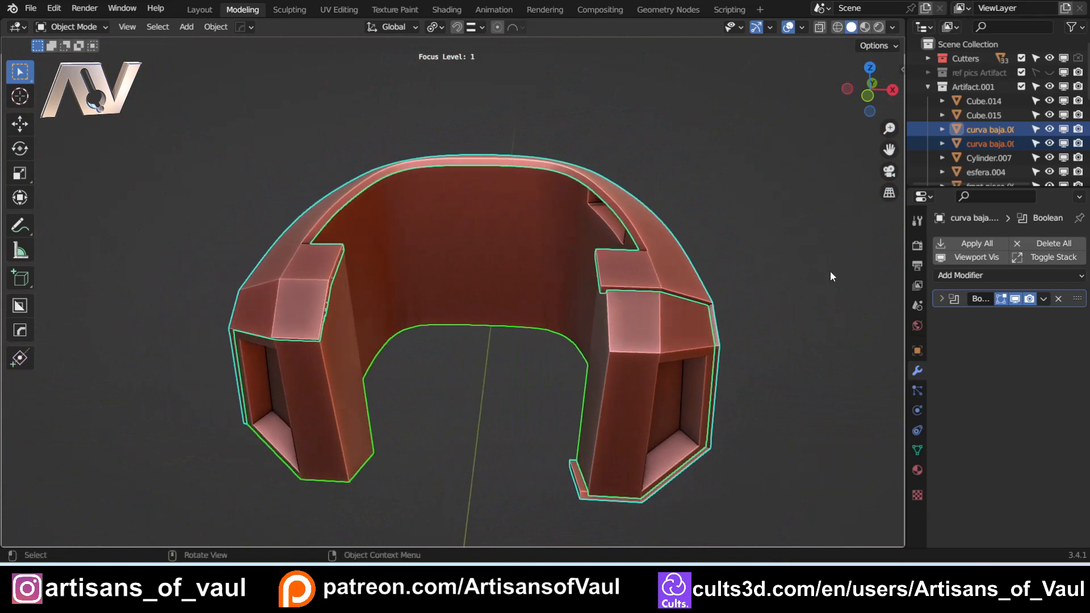
- Select only the plate and mirror it across the X axis with a HardOps mirror modifier
left_click(625, 263)
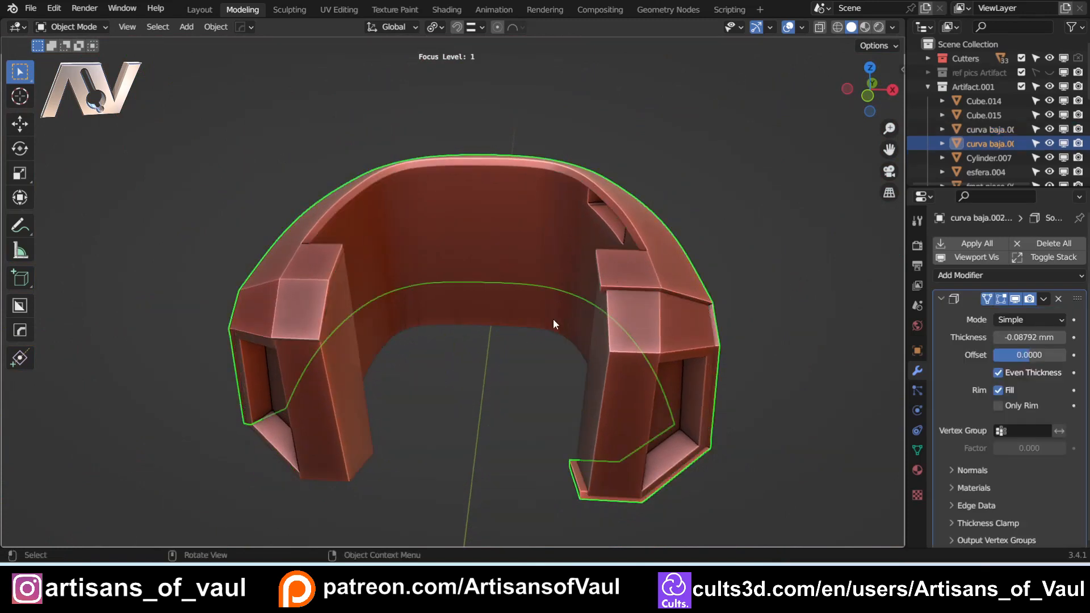
key("alt+x")
scroll(581, 384, "down", 3)
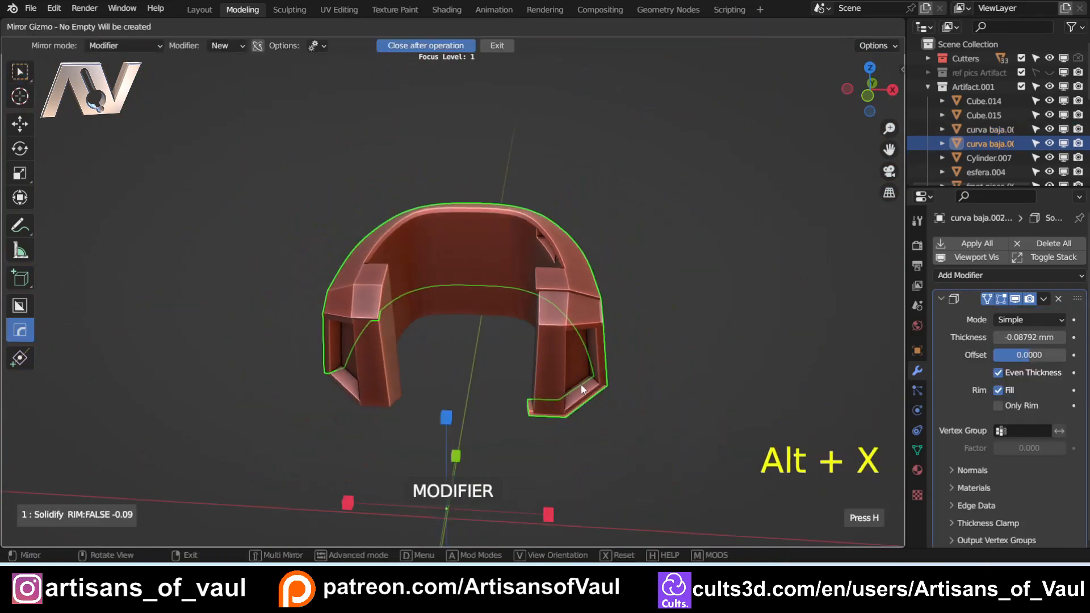
left_click(556, 508)
scroll(745, 145, "up", 4)
middle_click_drag(745, 145, 416, 177)
left_click(416, 177)
scroll(417, 238, "down", 3)
middle_click_drag(417, 259, 440, 248)
left_click(438, 275)
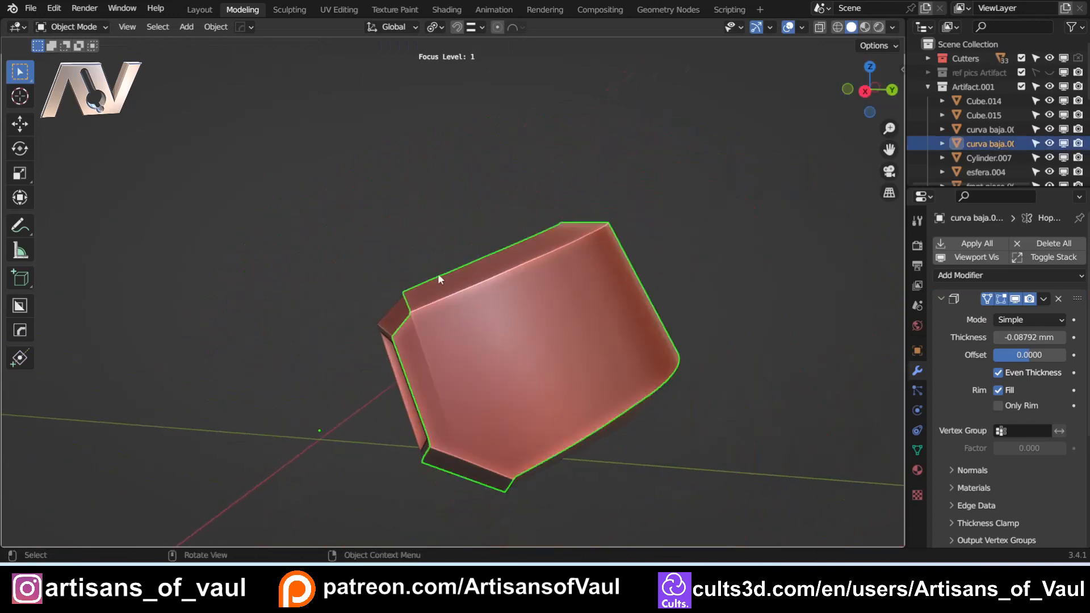
- Align to the X-axis side view and set BoxCutter to cut with an open Ngon (Line) shape
scroll(437, 273, "up", 5)
scroll(389, 291, "down", 3)
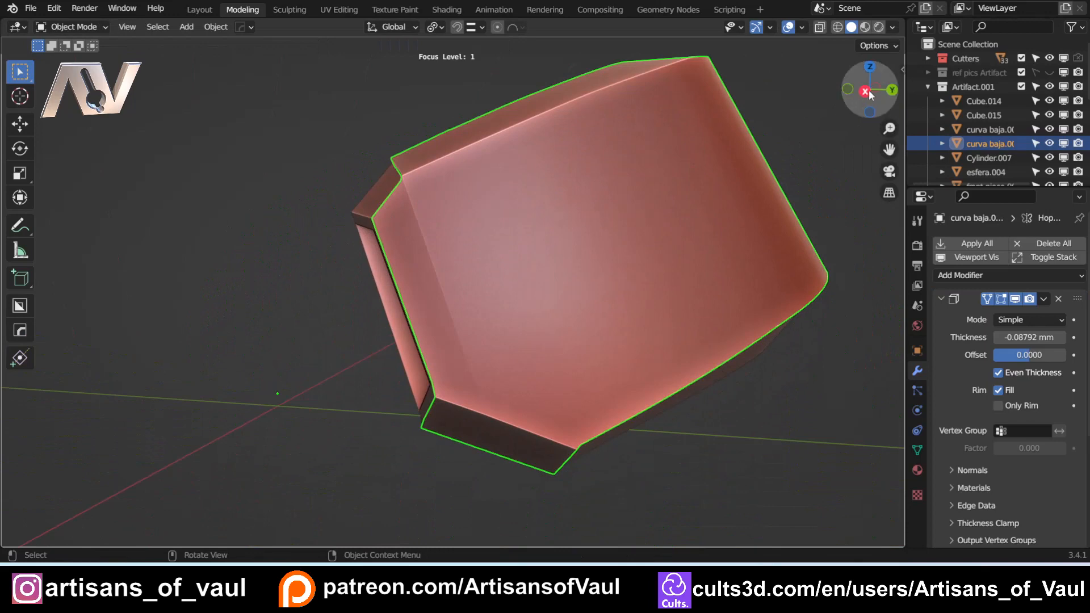
left_click(868, 93)
scroll(461, 210, "up", 2)
middle_click_drag(461, 210, 398, 232, "shift")
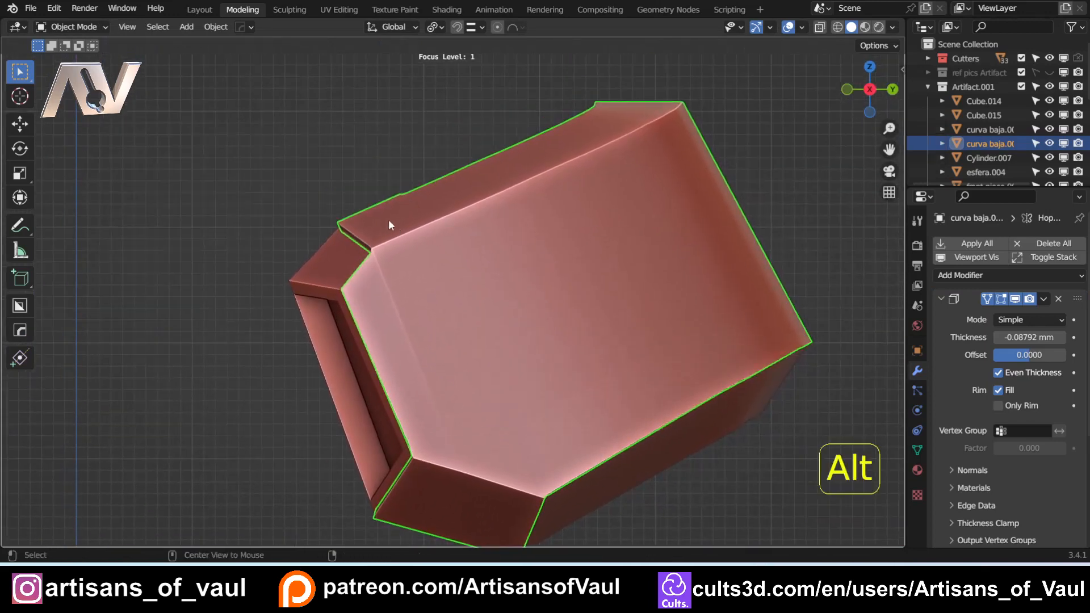
key("alt+w")
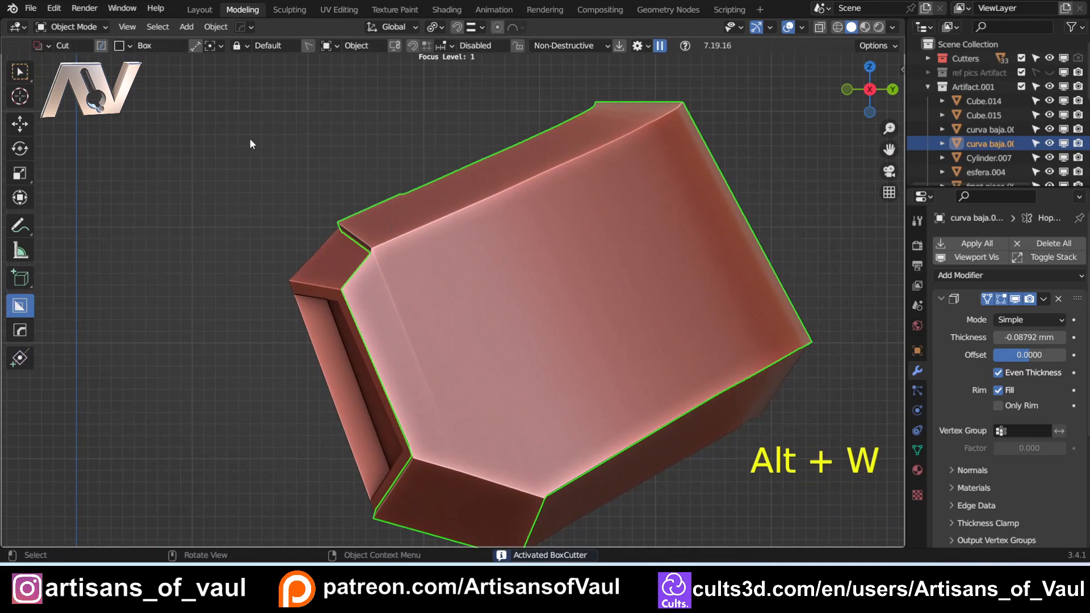
key("d")
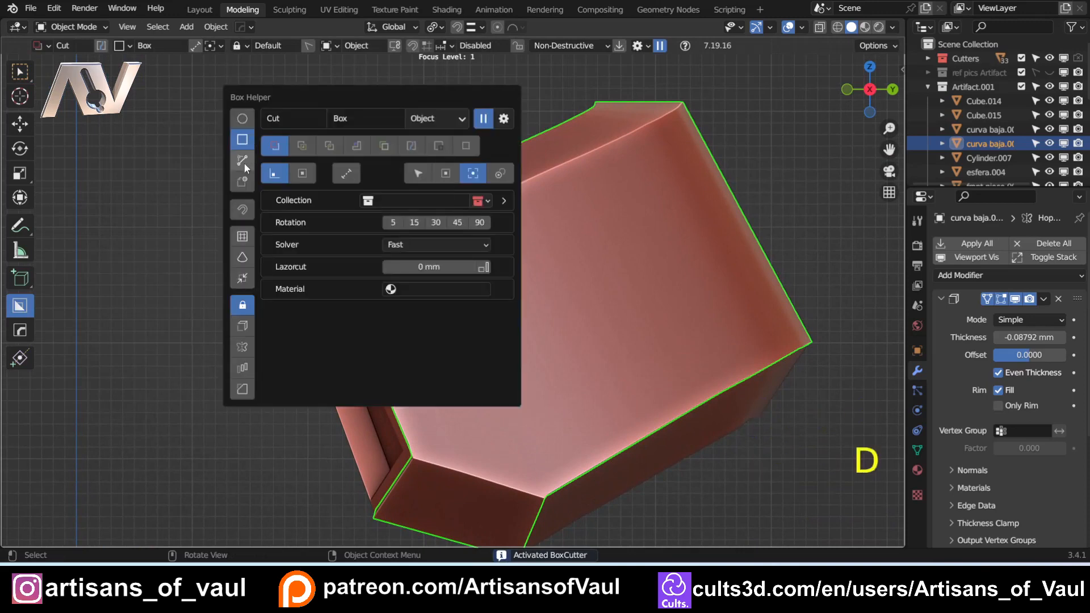
left_click(243, 161)
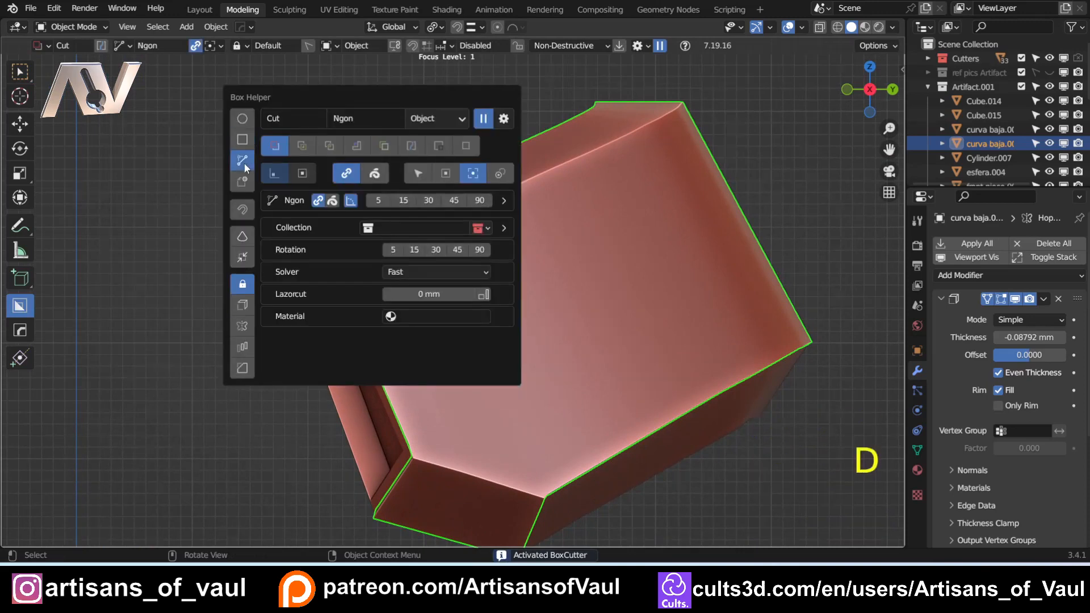
left_click(345, 174)
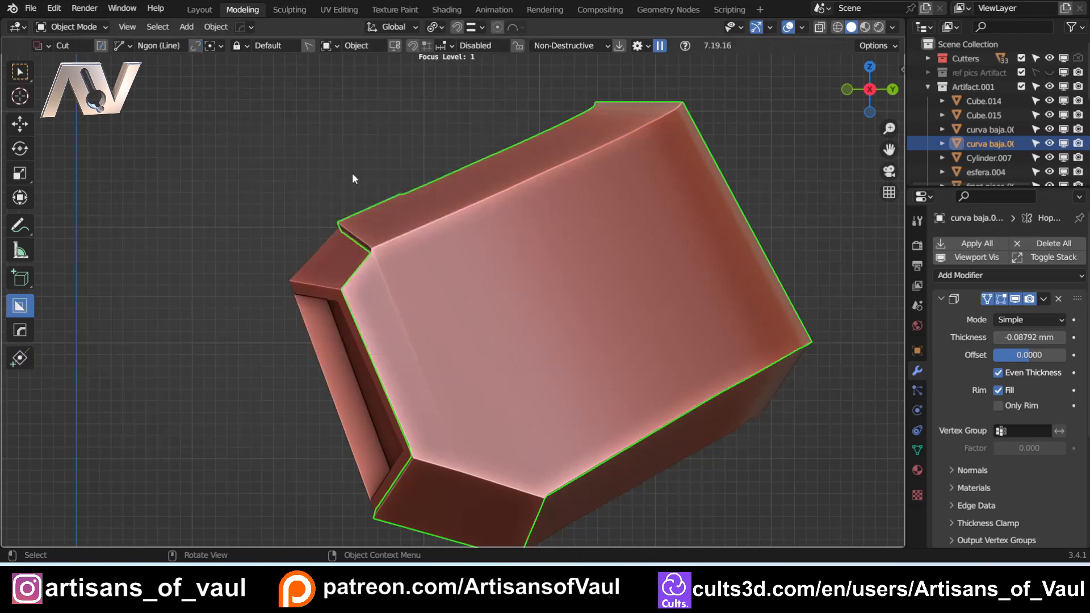
- Draw an open cutter line from above the plate's upper ledge, parallel to its front edge, bending down past the lower lip
middle_click_drag(380, 224, 367, 168, "shift")
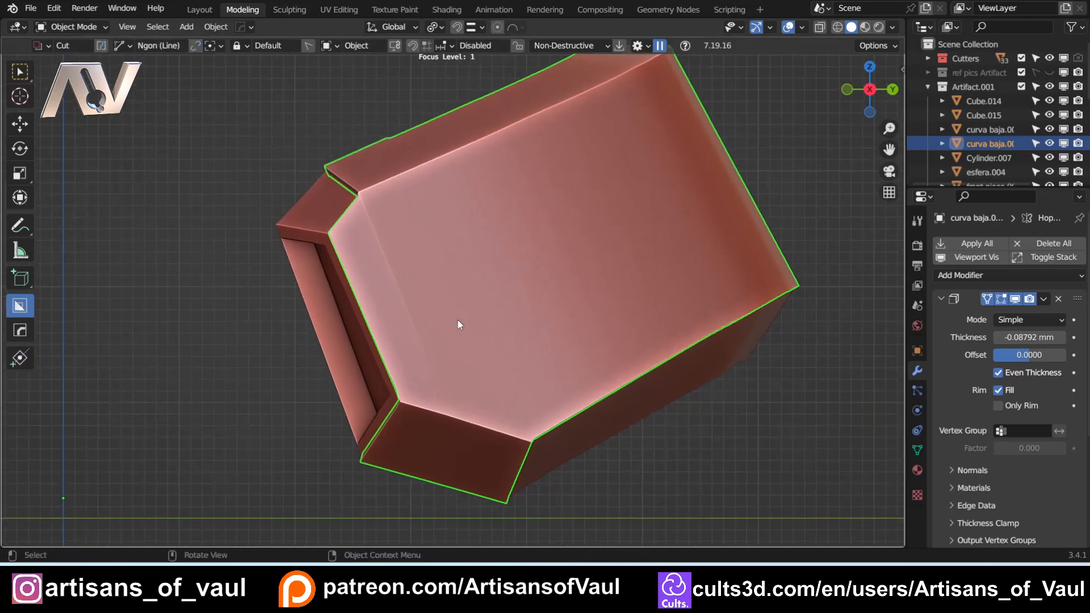
middle_click_drag(390, 219, 384, 269, "shift")
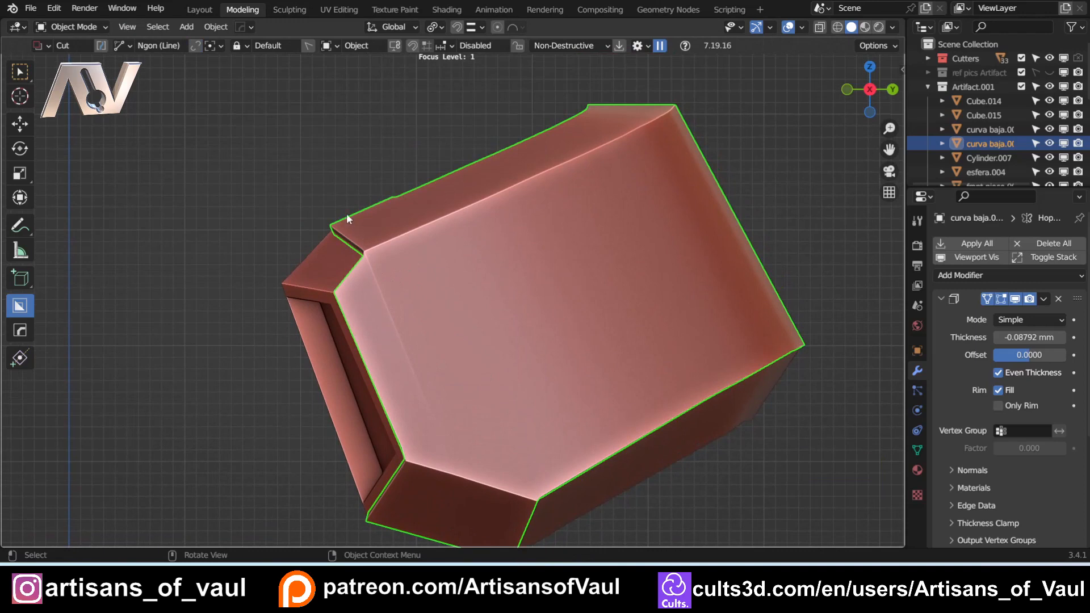
middle_click_drag(347, 215, 385, 229)
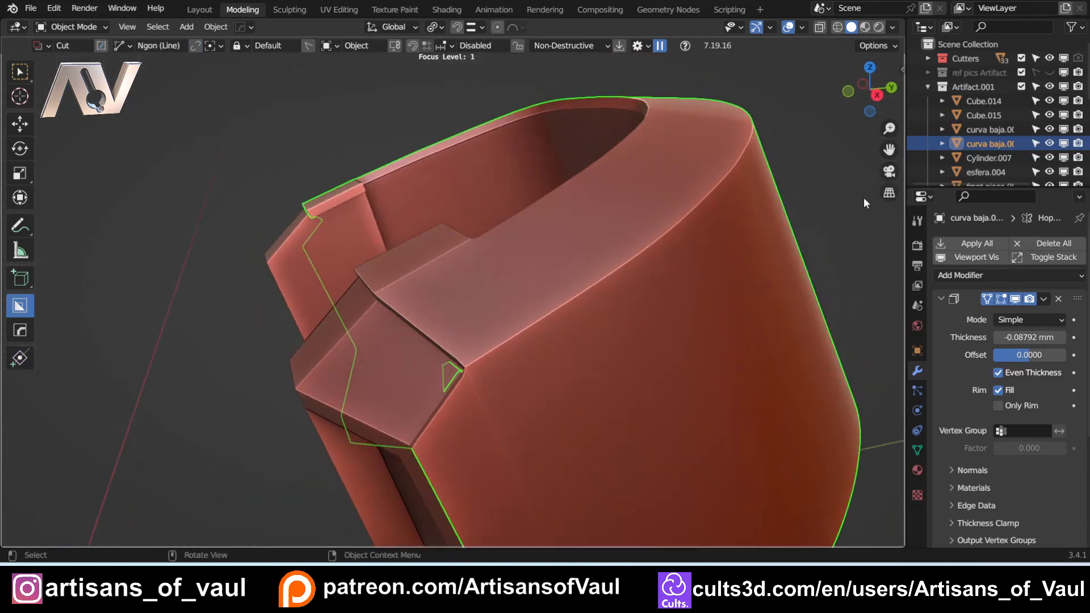
left_click(877, 95)
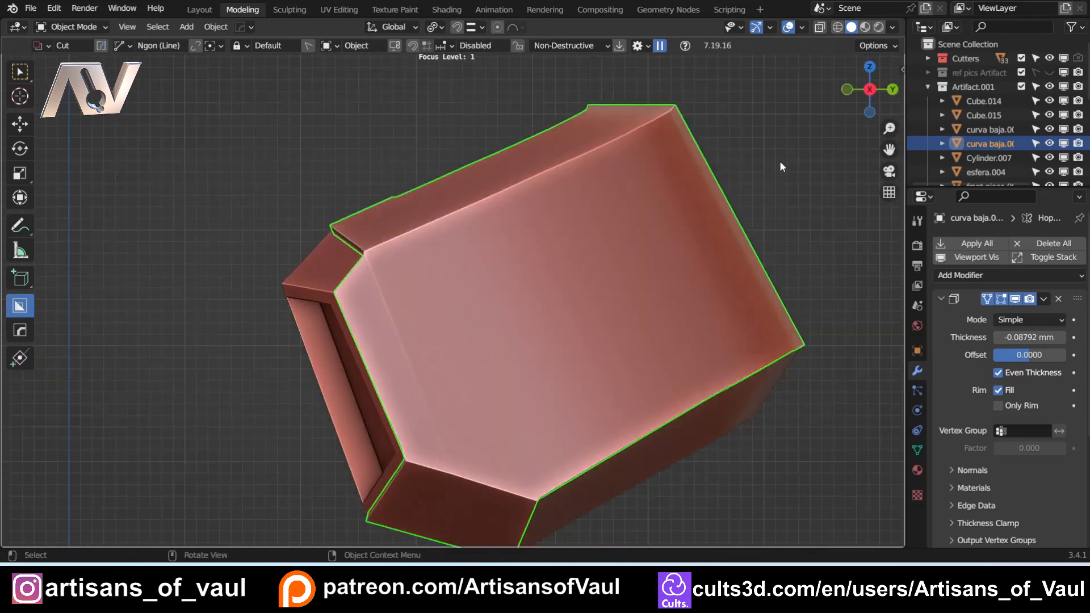
middle_click_drag(372, 183, 322, 144, "shift")
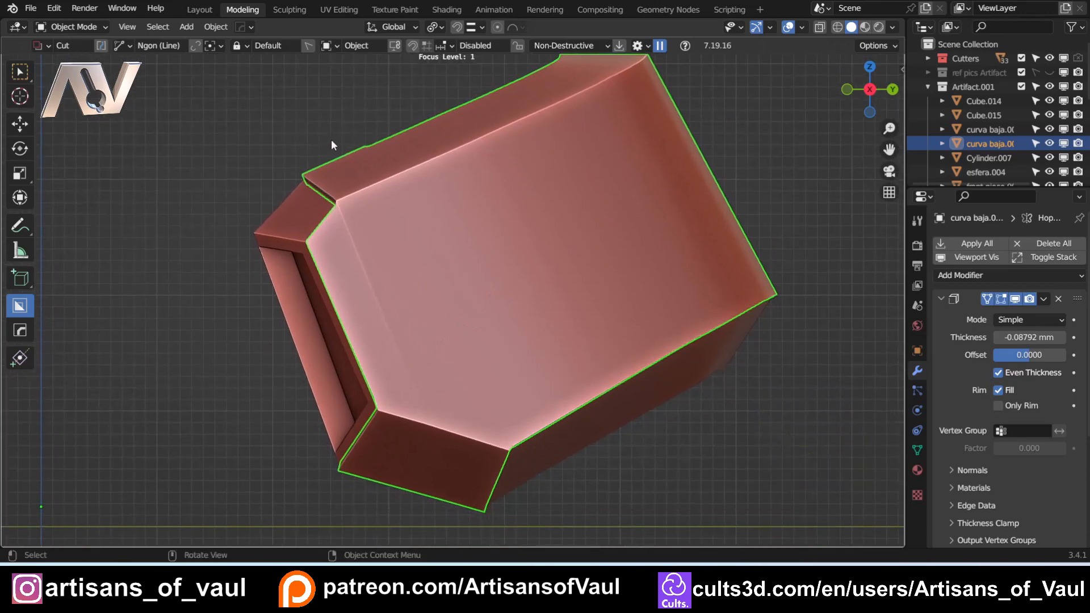
mouse_move(331, 139)
left_mouse_down()
mouse_move(434, 342)
mouse_move(439, 377)
left_mouse_up()
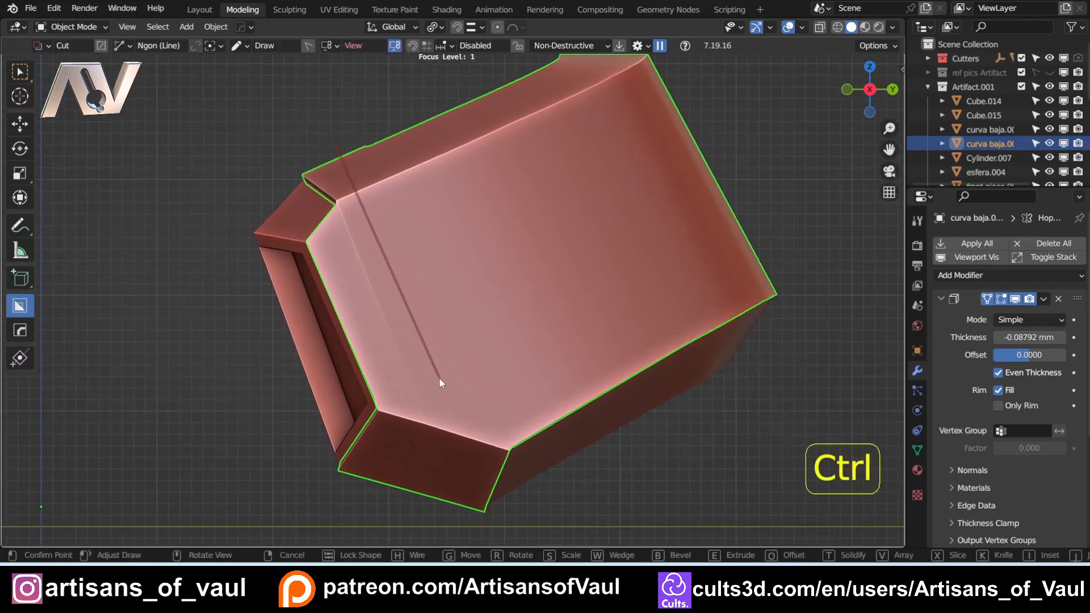
left_click(463, 412, "ctrl")
left_click(426, 521, "ctrl")
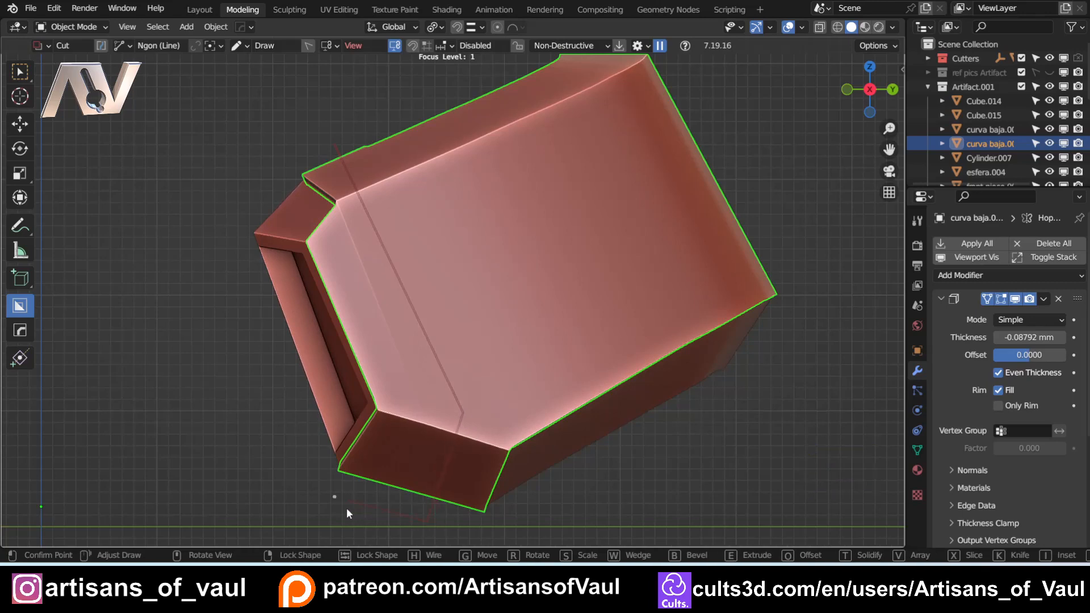
- Solidify the cutter line to about 0.05 mm thick, extrude it through the plate and lock the shape
key("t")
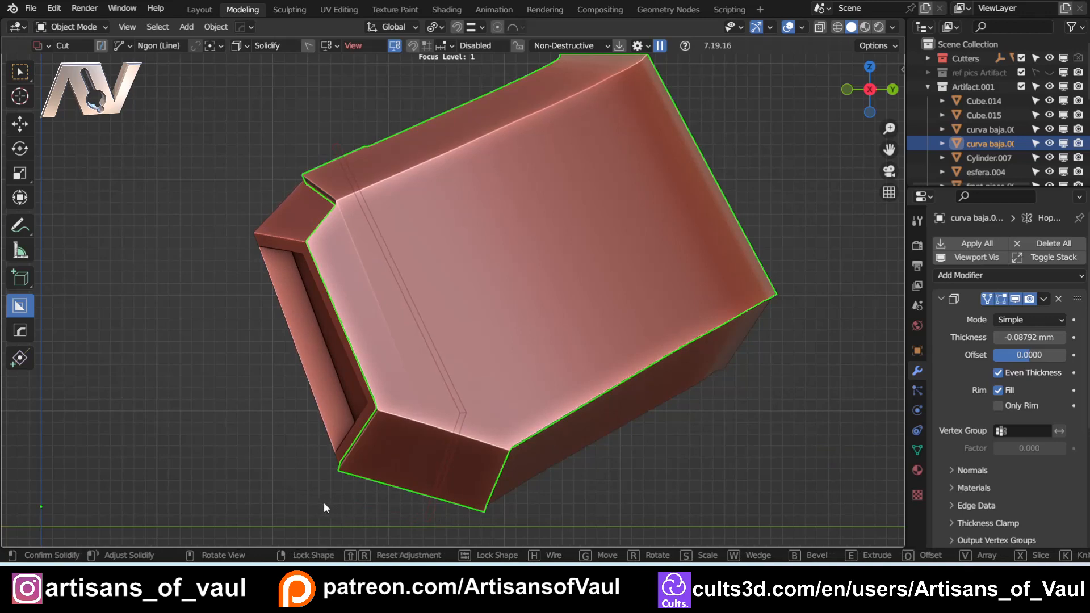
key("Tab")
middle_click_drag(373, 413, 722, 337)
key("e")
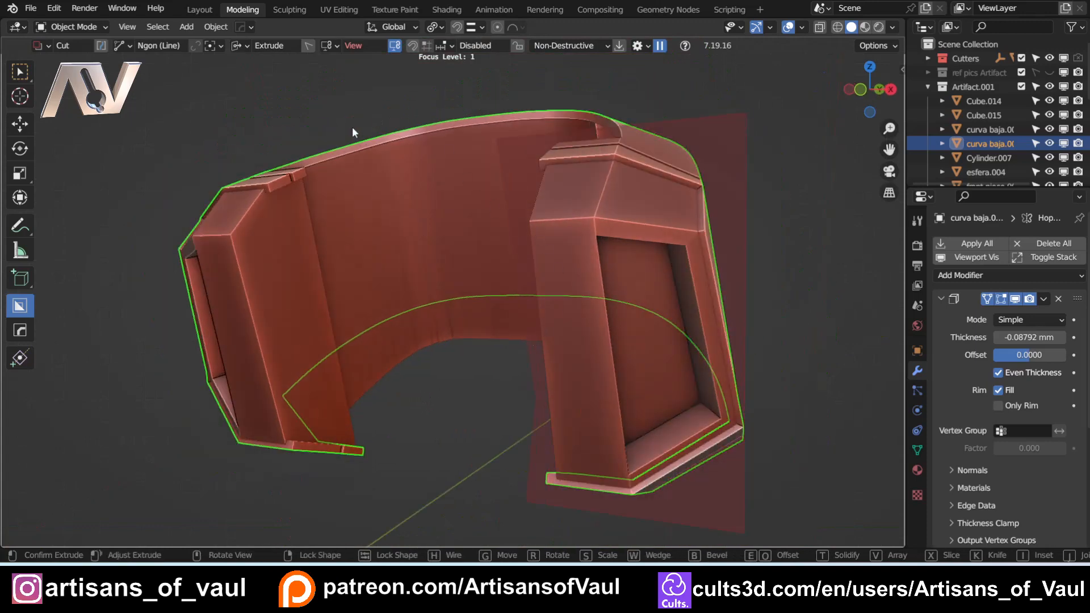
key("Tab")
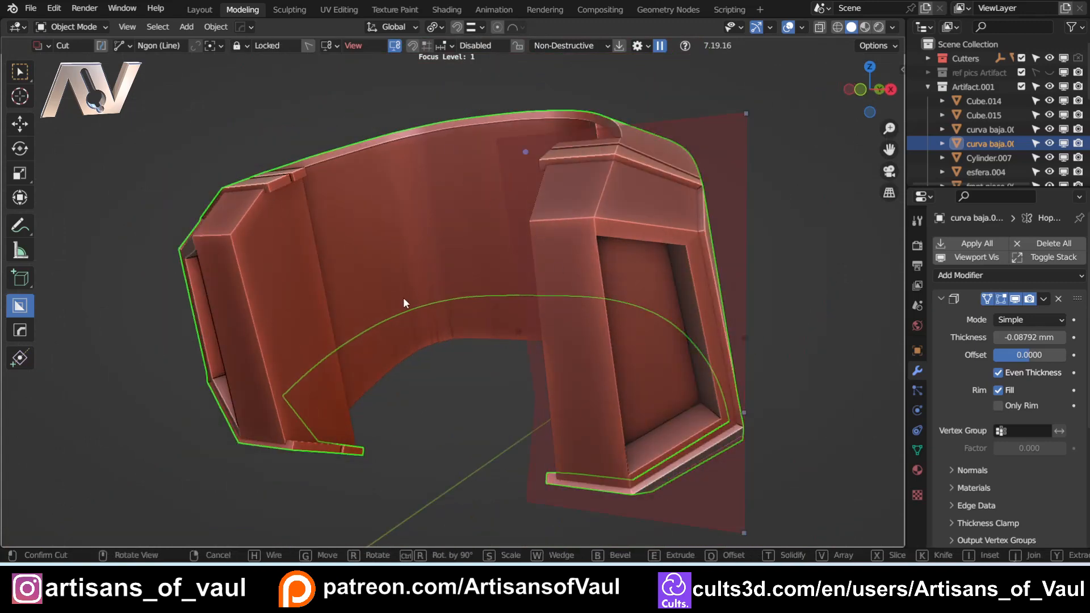
- Try the cutter as a Slice, switch it to Intersect and apply it to reduce the plate to a thin band
middle_click_drag(403, 297, 461, 268)
middle_click_drag(368, 295, 506, 190)
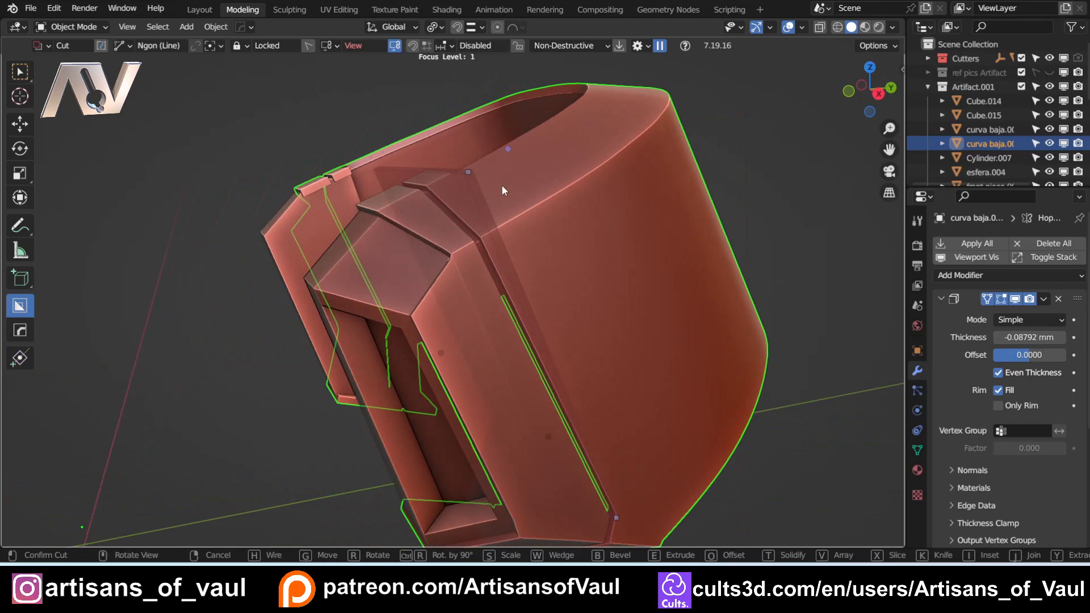
scroll(502, 185, "up", 2)
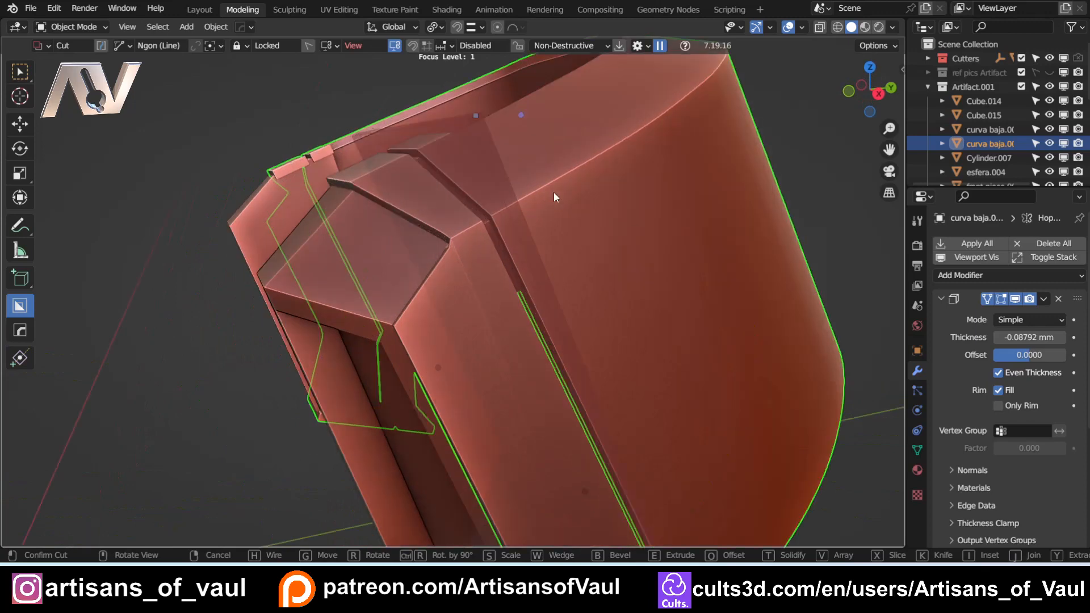
key("x")
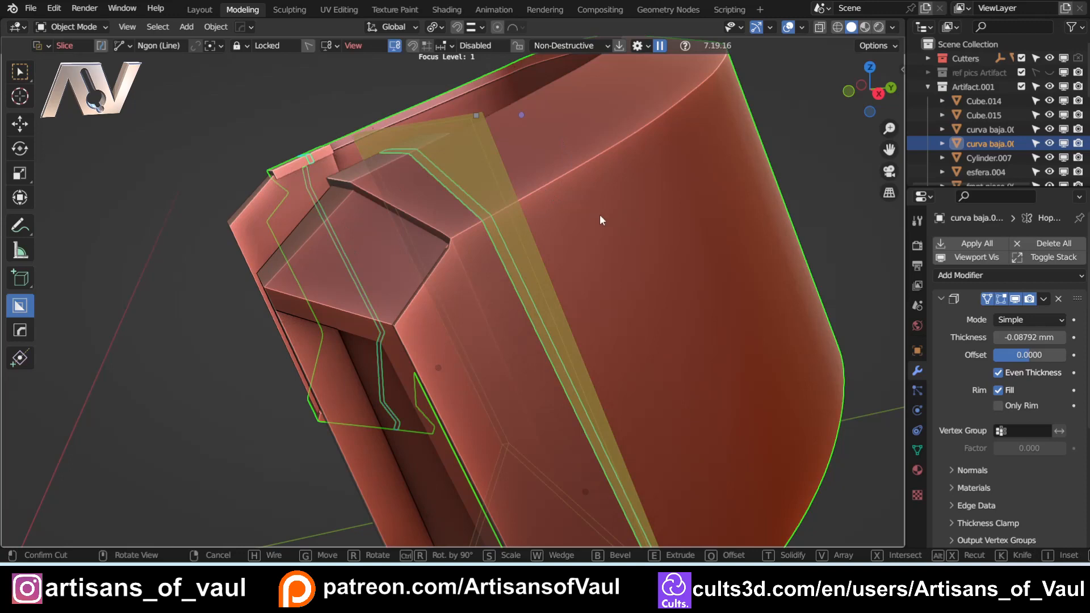
key("x")
middle_click_drag(596, 219, 543, 284)
left_click(788, 404)
- Return to the X-axis side view of the band and switch BoxCutter's operation mode to Join
scroll(505, 293, "up", 3)
middle_click_drag(539, 223, 703, 216)
left_click(868, 95)
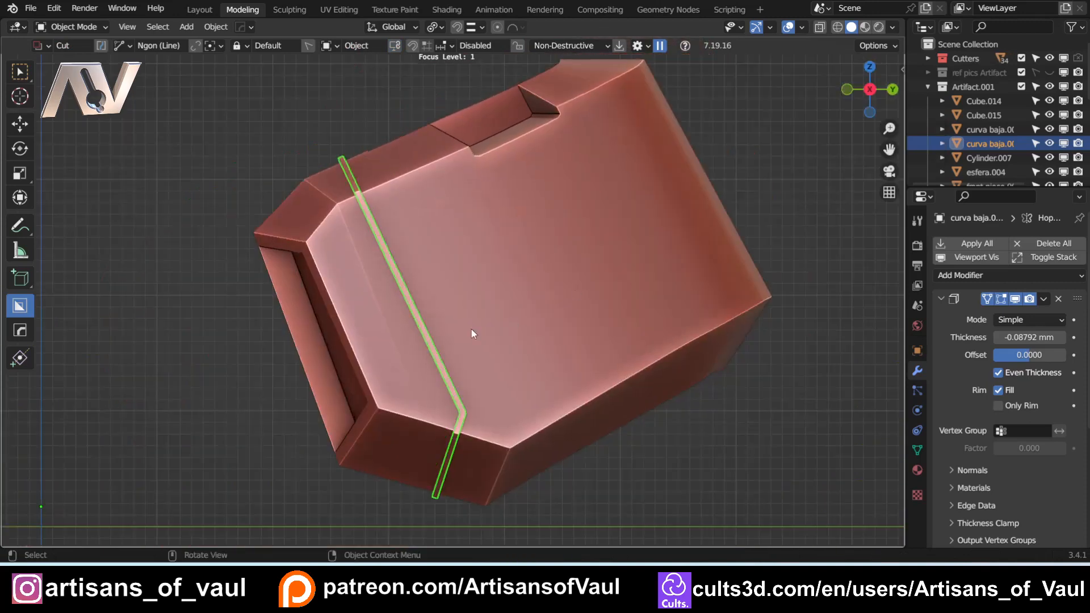
middle_click_drag(417, 285, 336, 316, "shift")
scroll(365, 280, "up", 3)
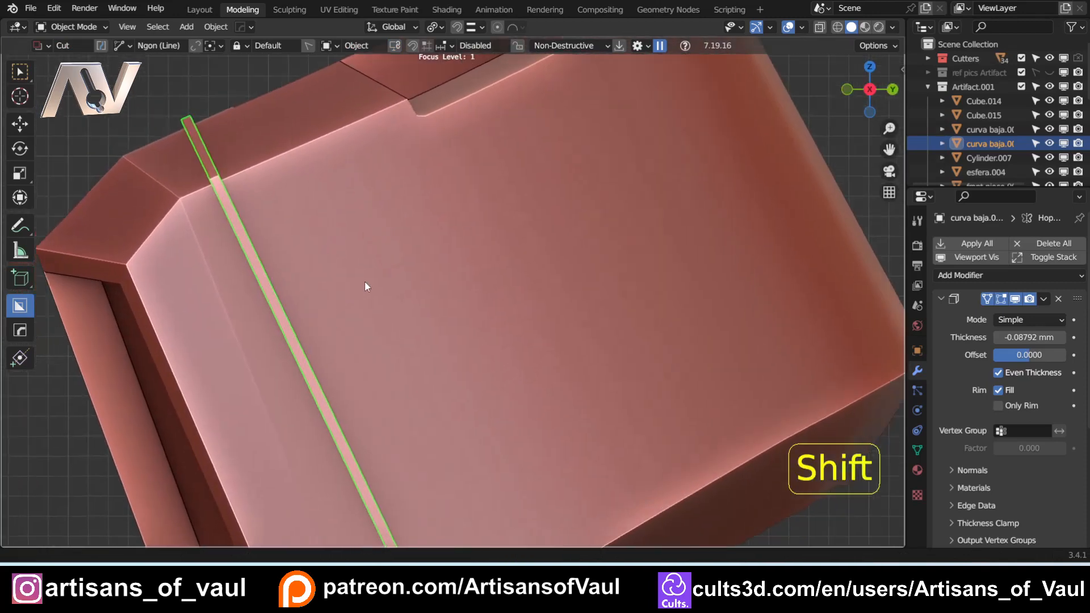
key("d")
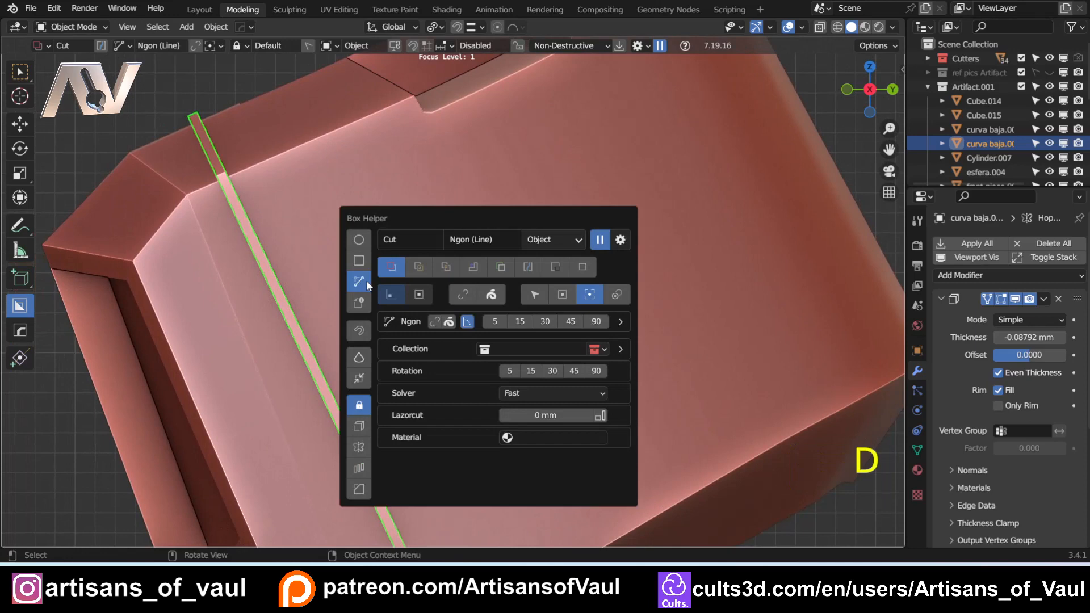
left_click(501, 267)
middle_click_drag(192, 156, 346, 220, "shift")
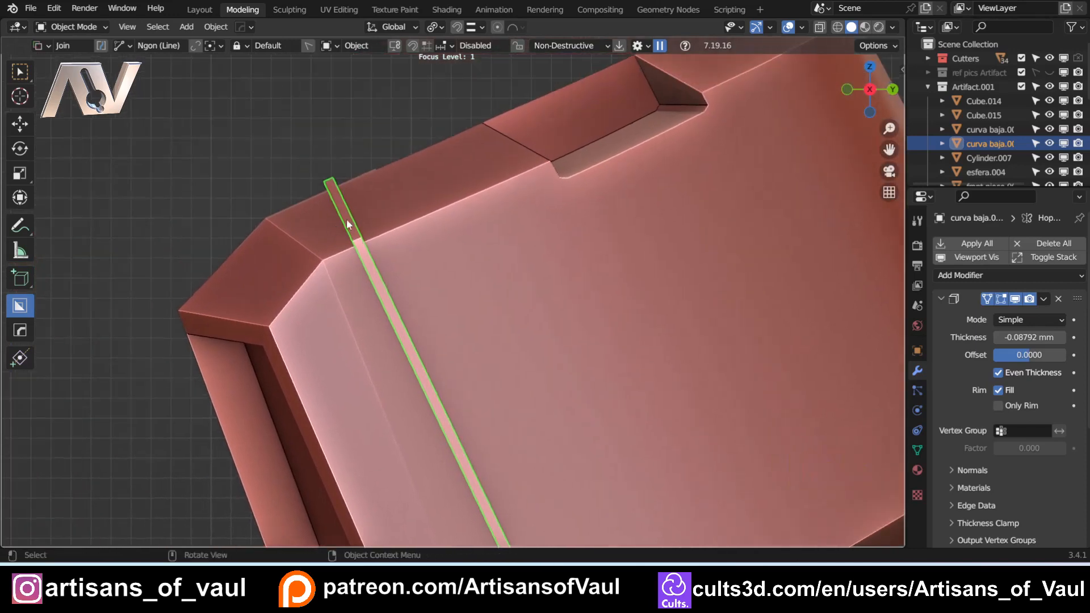
- Select the thin band's boolean cutter through HardOps Ever Scroll and frame it in the X-axis side view
left_click(348, 231)
key("q")
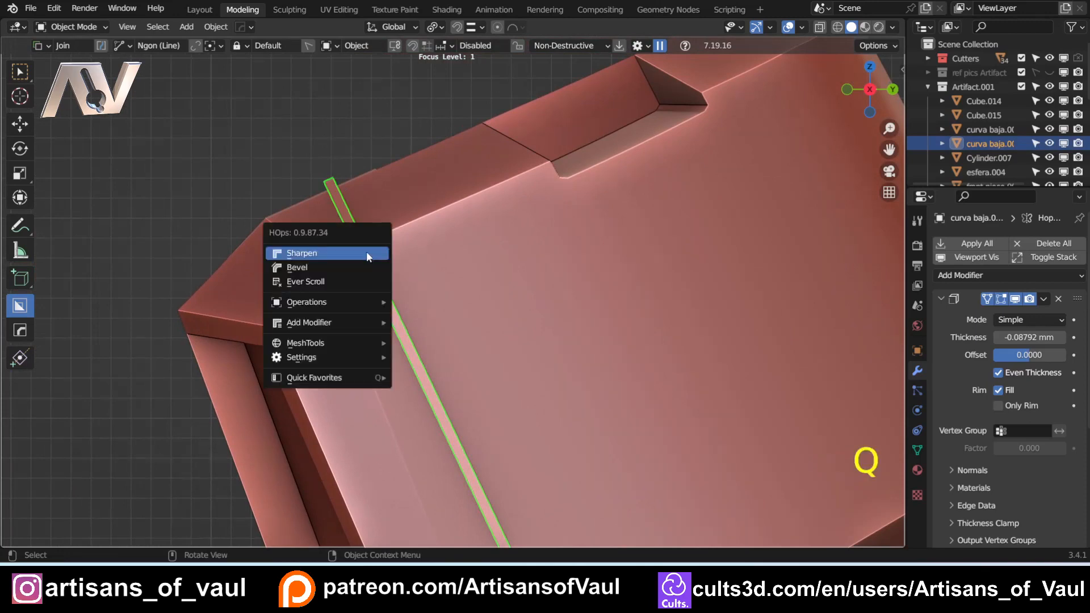
left_click(323, 283)
left_click(330, 167)
scroll(331, 167, "down", 3)
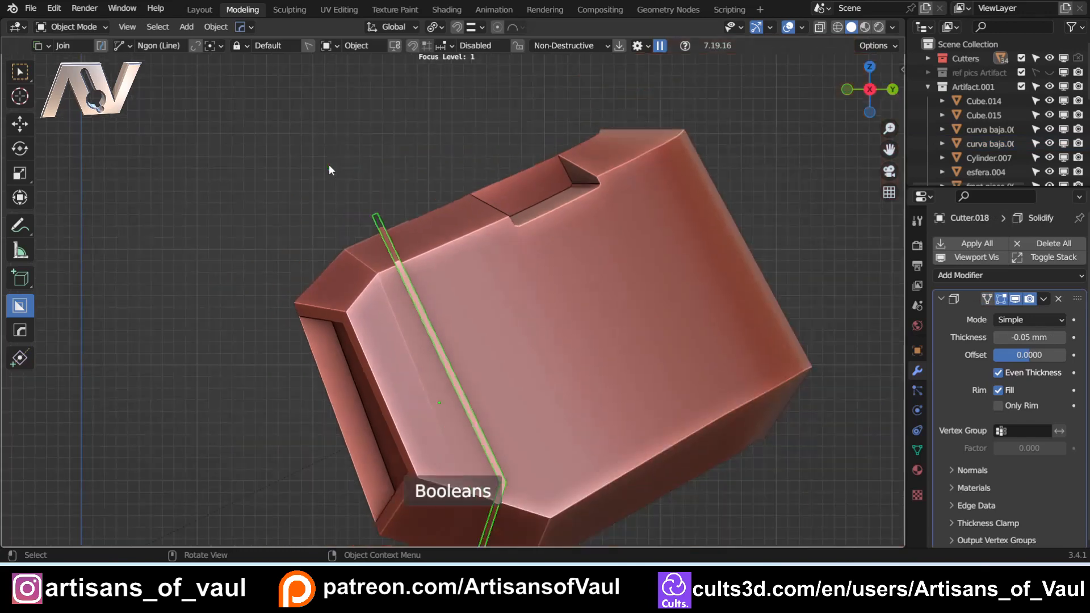
middle_click_drag(330, 167, 415, 185)
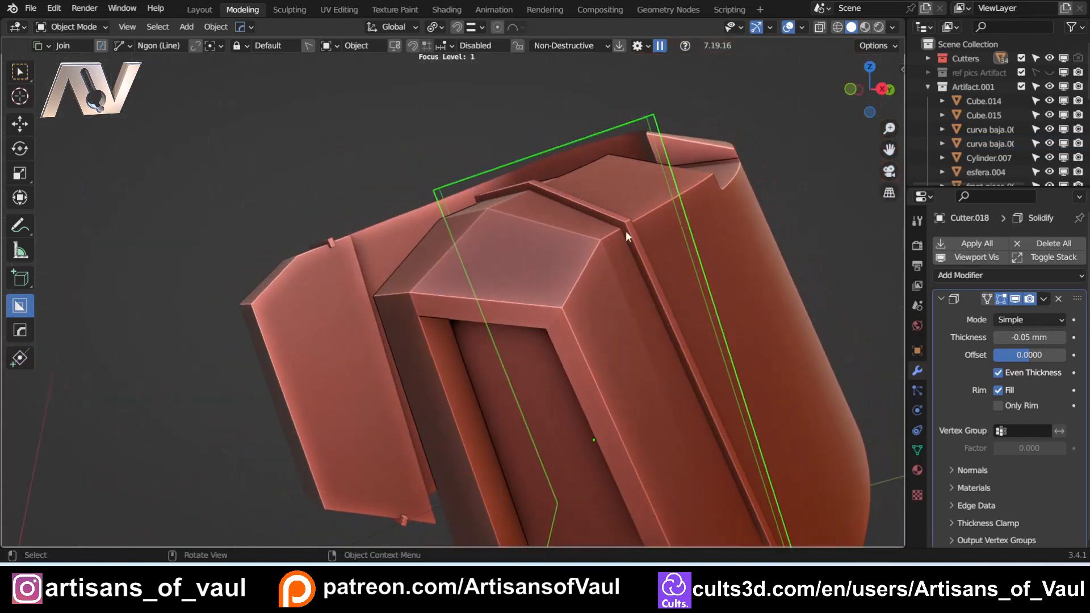
scroll(626, 230, "down", 3)
left_click(881, 89)
scroll(455, 327, "up", 4)
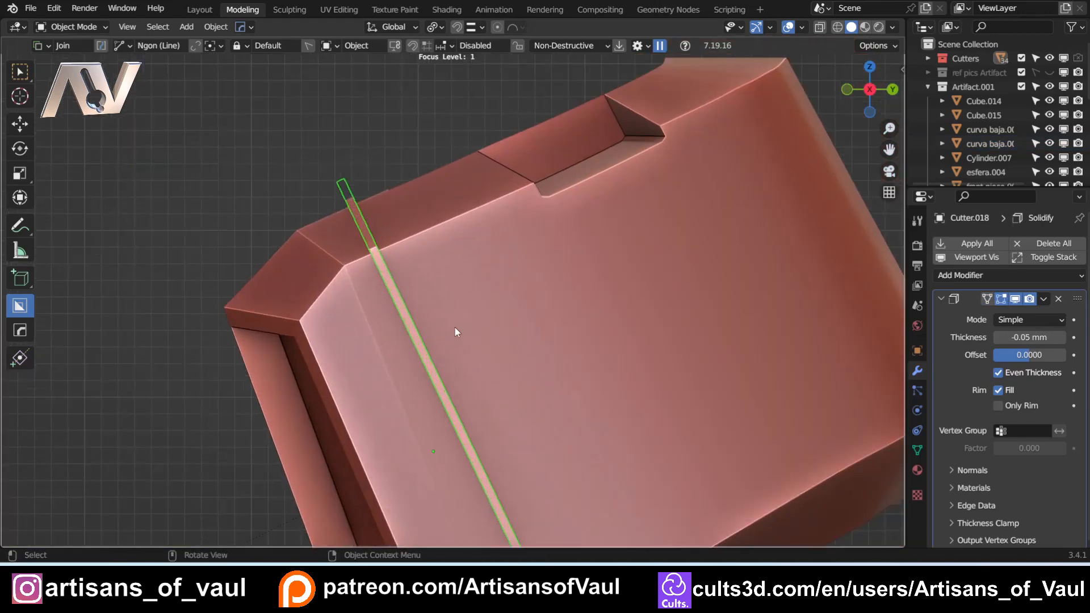
middle_click_drag(428, 338, 264, 345, "shift")
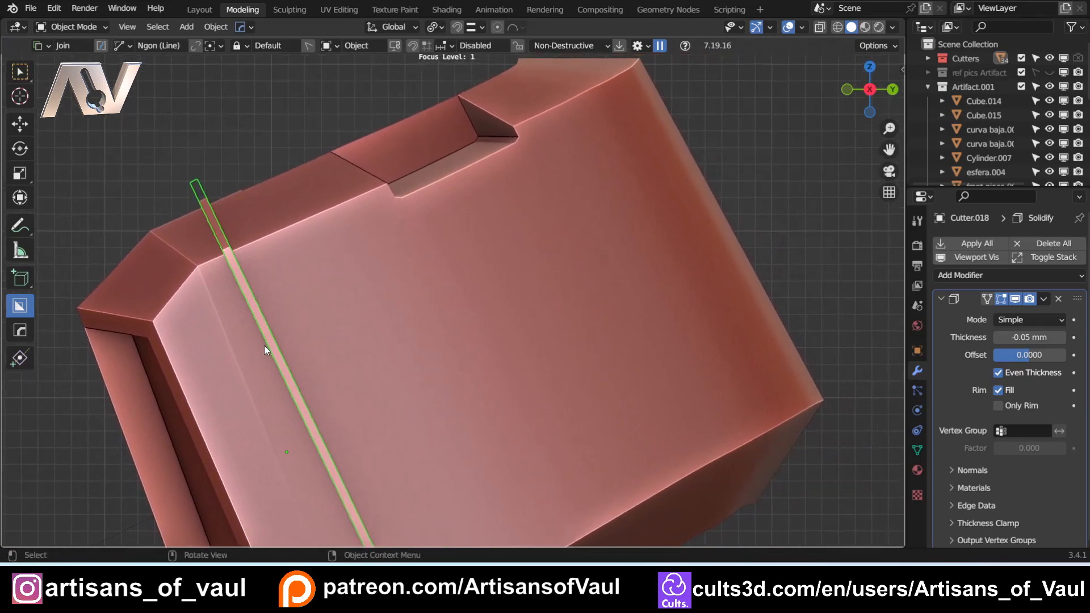
- Draw a Join line cutter branching from the long band across the side panel, with a shallow kink, past the curved edge
left_click(272, 346)
key("ctrl")
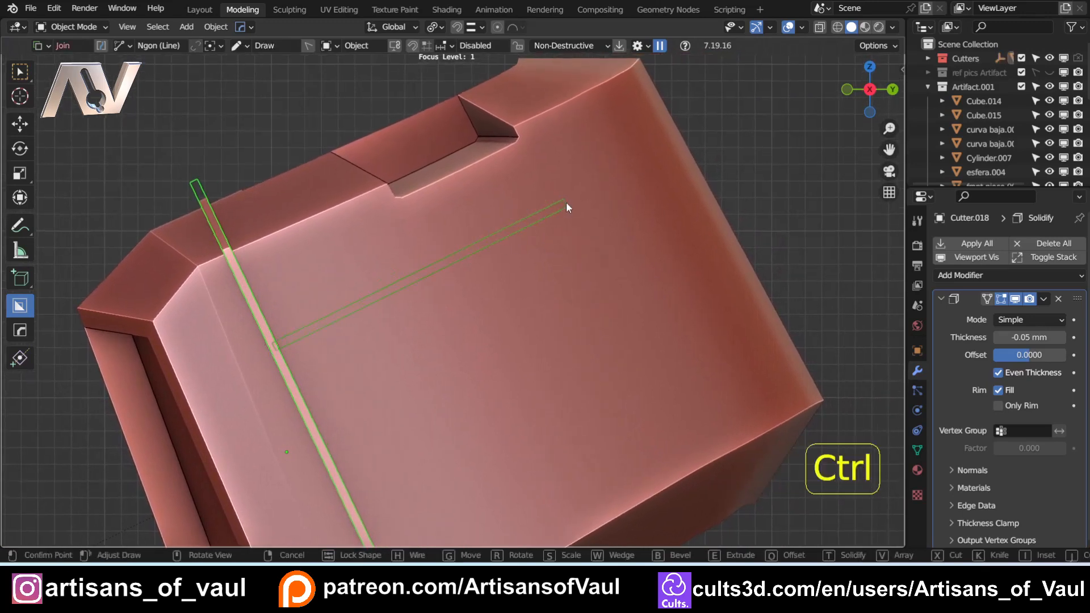
left_click(499, 232)
key("ctrl")
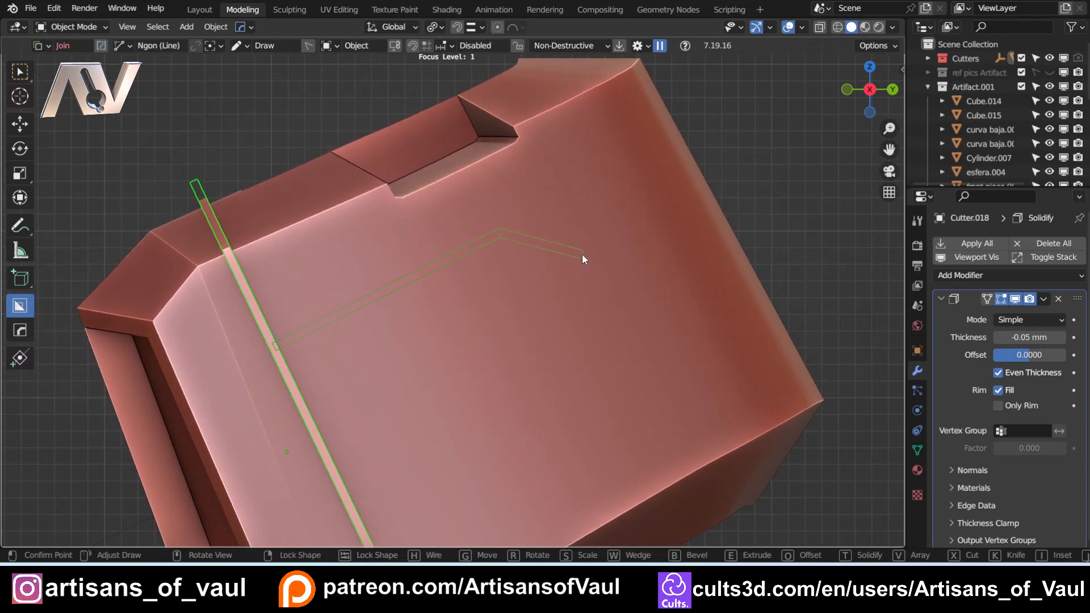
left_click(583, 257)
key("ctrl")
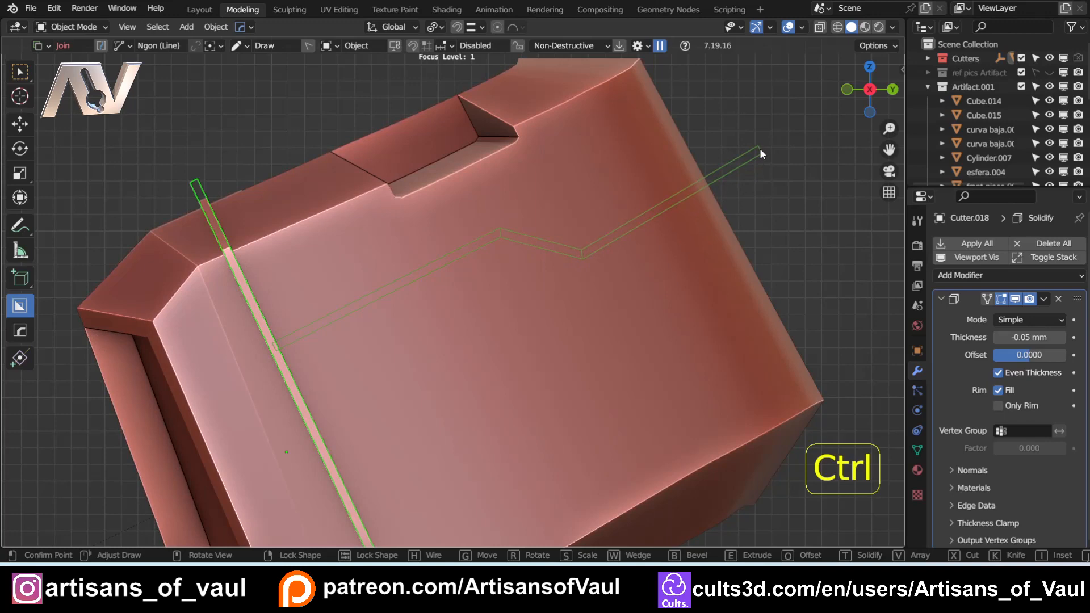
double_click(761, 149)
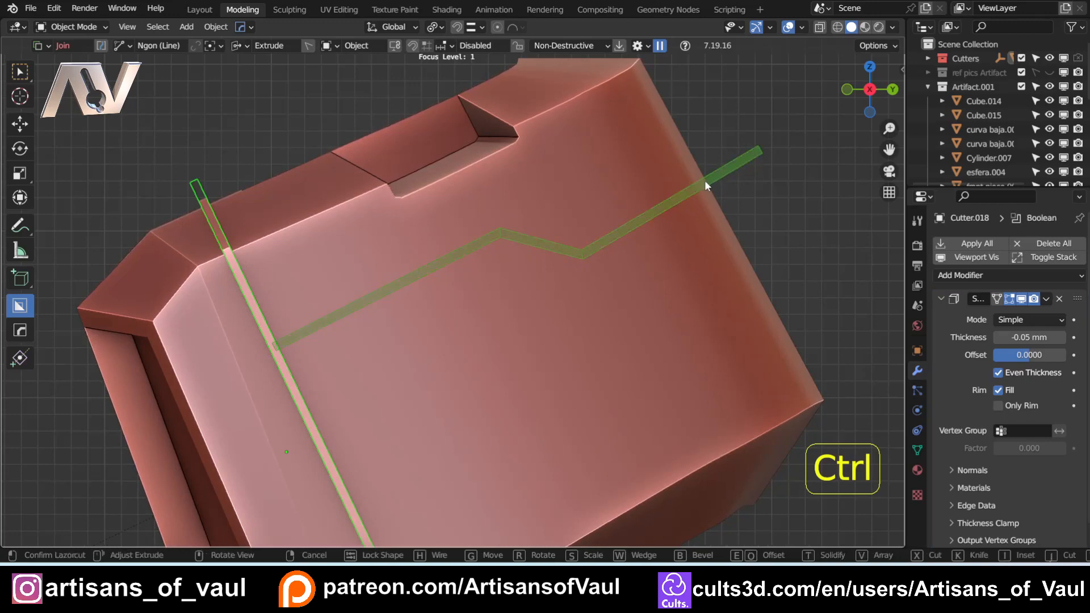
- Extrude the kinked line cutter through the plate to add the first raised branch to the band
middle_click_drag(705, 180, 599, 246)
left_click(597, 241)
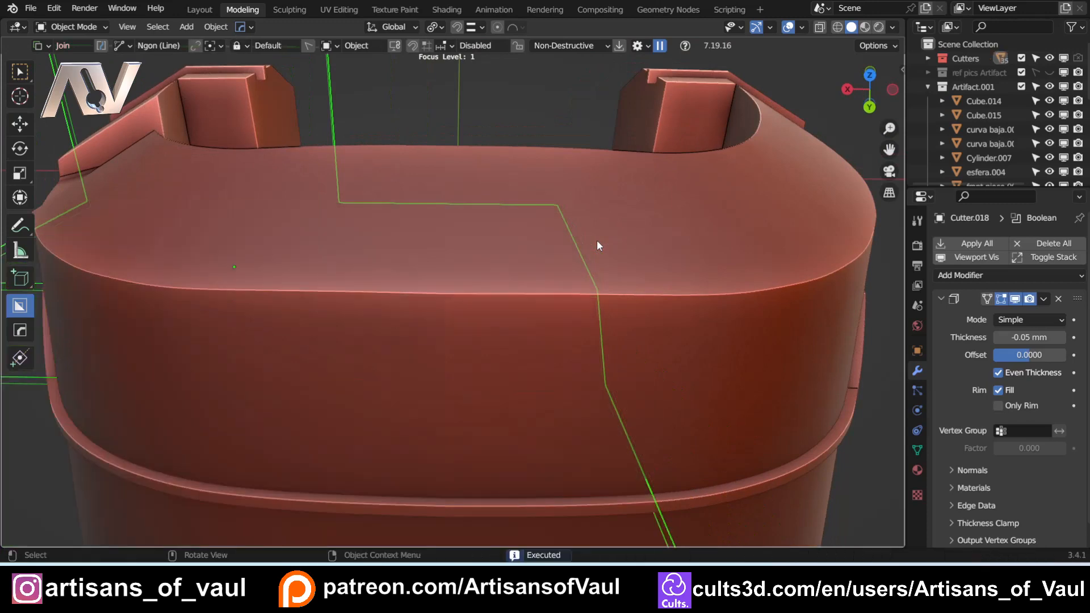
scroll(597, 241, "down", 5)
middle_click_drag(380, 301, 489, 270)
scroll(310, 335, "up", 5)
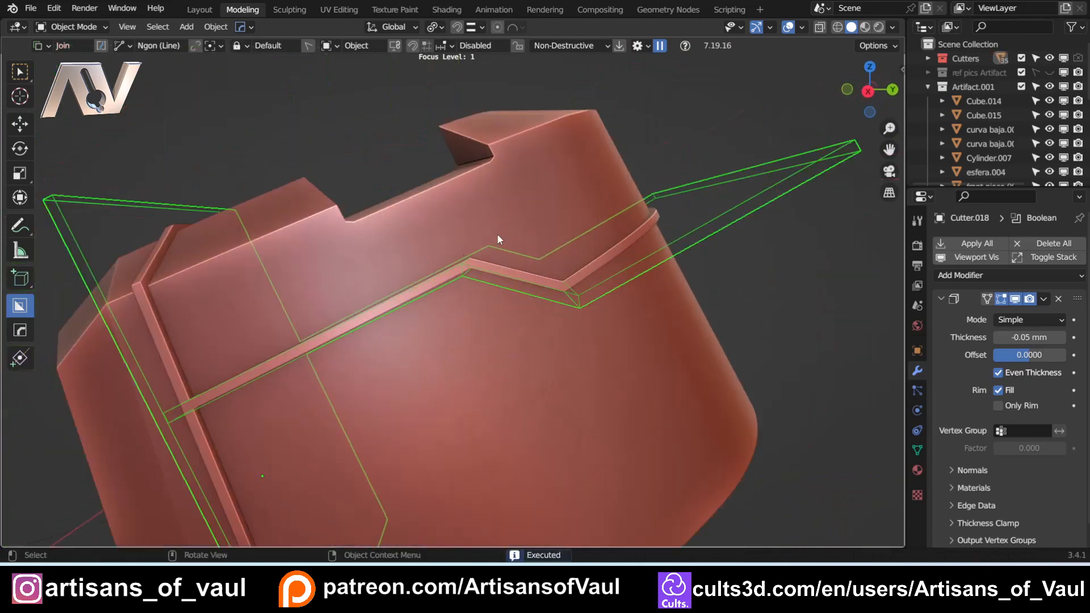
- In the X-axis side view, draw a second kinked Join line from the long band, roughly parallel below the first branch
left_click(867, 91)
scroll(305, 386, "up", 2)
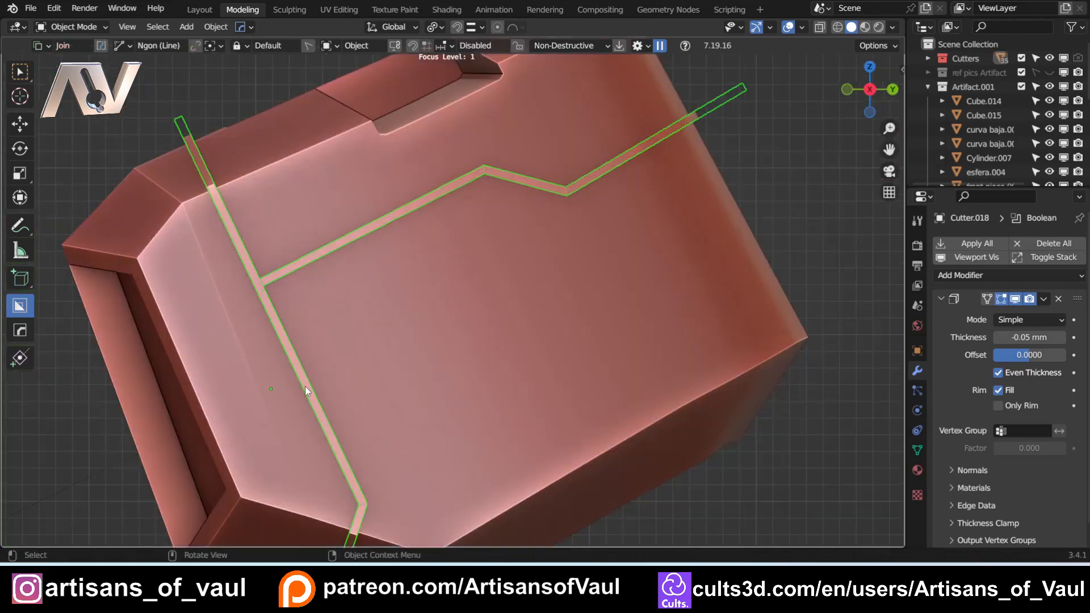
left_click(306, 386)
left_click(499, 271, "ctrl")
left_click(603, 292, "ctrl")
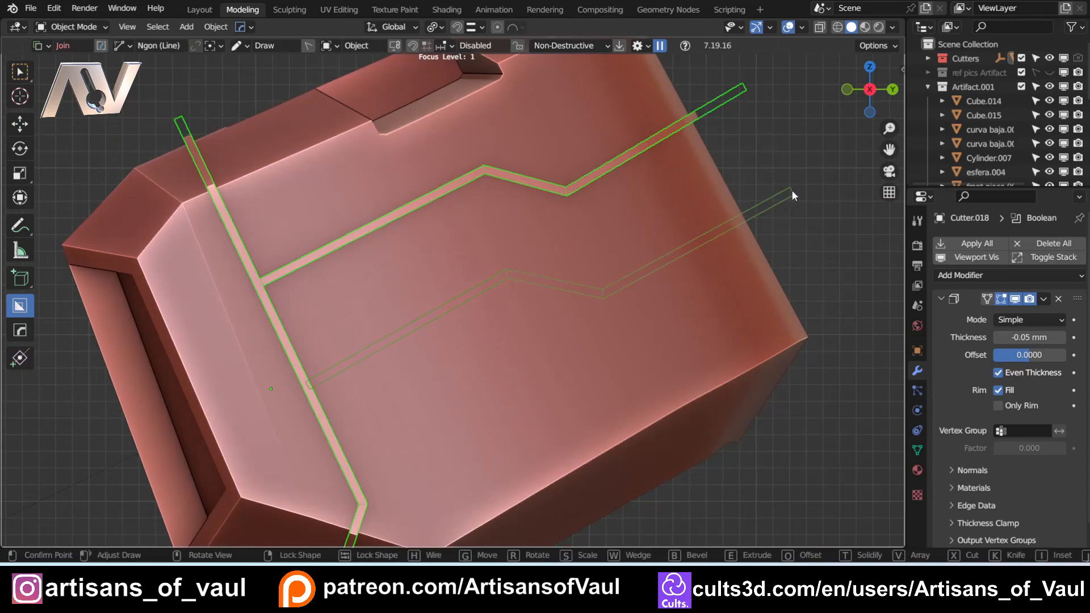
double_click(792, 190, "ctrl")
- Extrude the second line cutter through the plate to add the lower raised branch
middle_click_drag(792, 189, 541, 300)
left_click(542, 300)
scroll(441, 394, "down", 4)
middle_click_drag(440, 394, 416, 275)
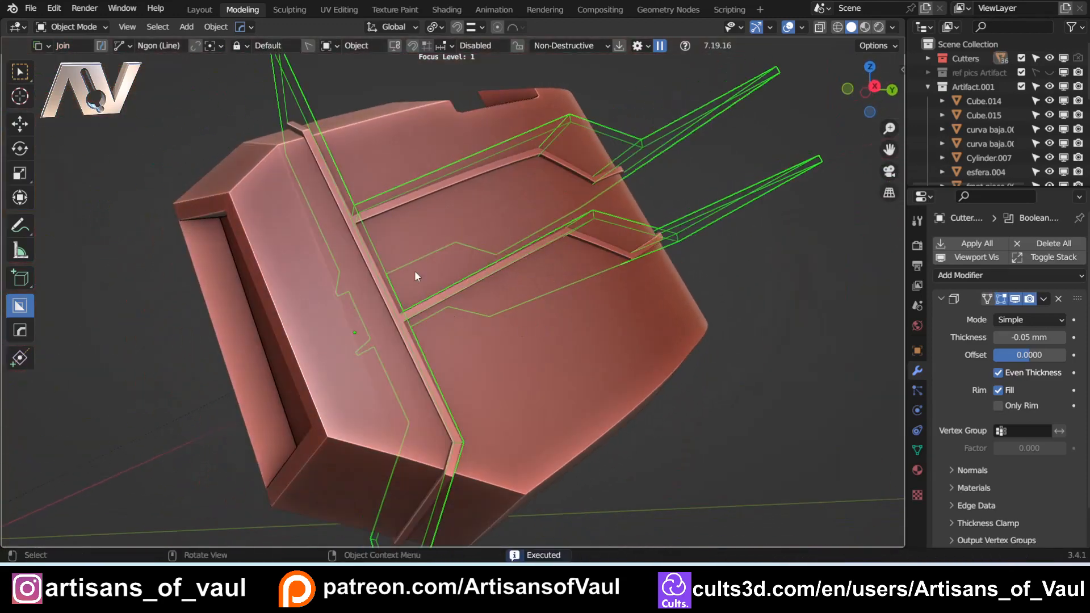
scroll(437, 306, "up", 4)
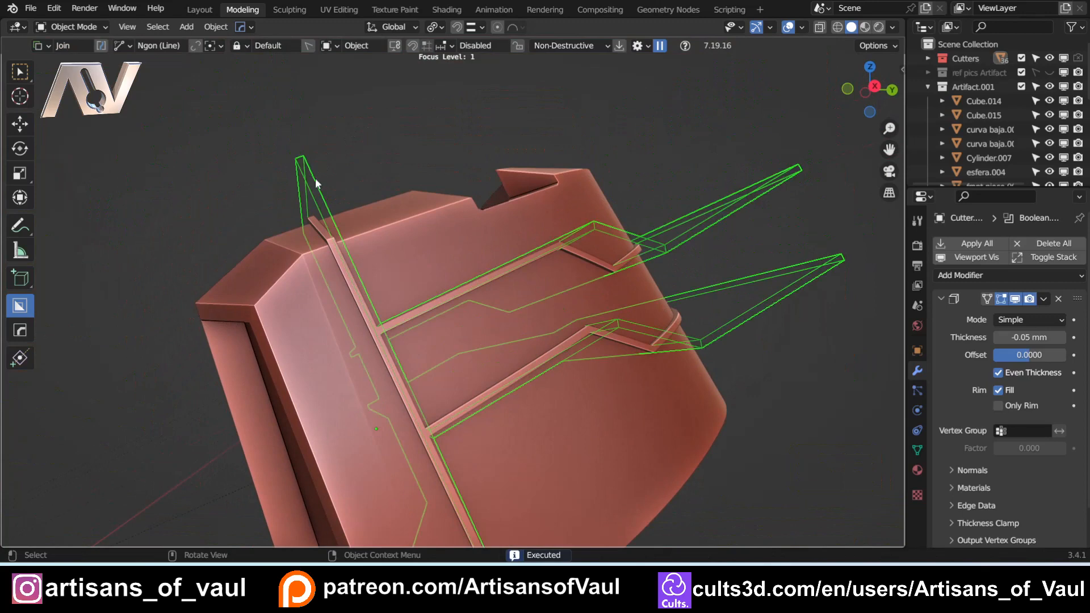
- Hide the selected cutters and examine the branched band where it wraps around the side panel's corners
key("h")
scroll(321, 170, "down", 4)
middle_click_drag(323, 170, 446, 276)
scroll(447, 276, "up", 3)
scroll(446, 271, "up", 3)
middle_click_drag(510, 333, 359, 260, "shift")
scroll(359, 260, "up", 2)
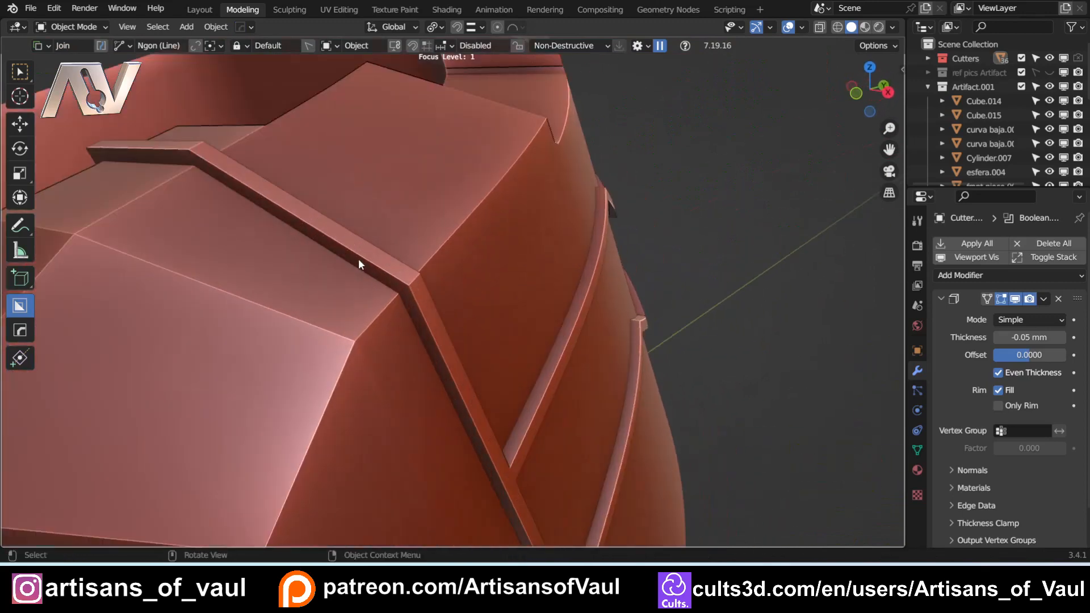
scroll(315, 213, "down", 5)
middle_click_drag(317, 225, 379, 389)
scroll(453, 308, "up", 4)
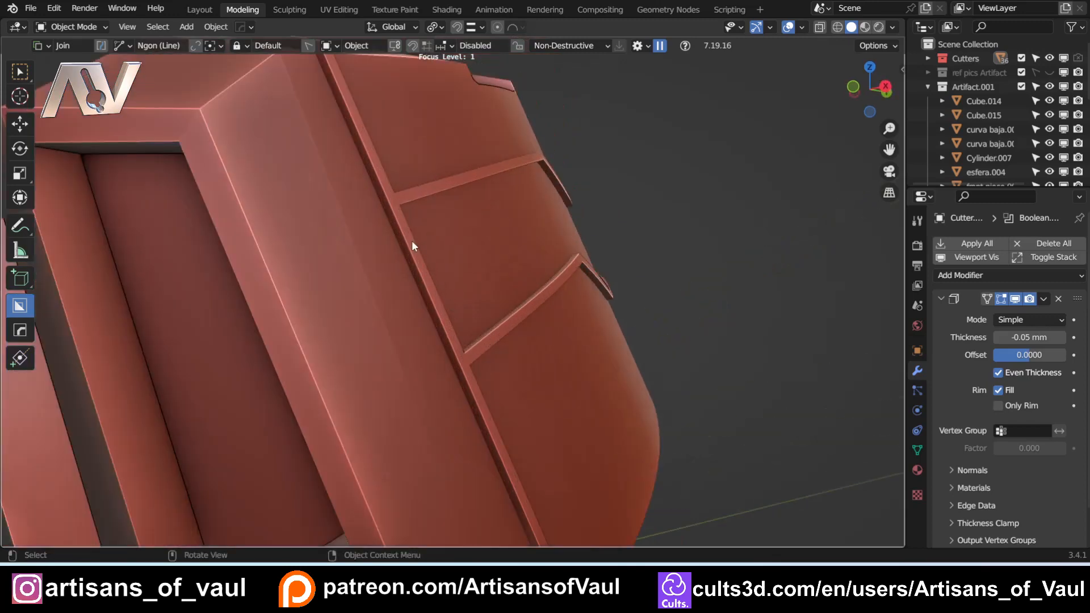
scroll(414, 216, "down", 2)
middle_click_drag(418, 182, 532, 286)
- Try a HardOps Difference boolean that subtracts the branched band from the side panel, with the solver set to Exact
left_click(543, 407)
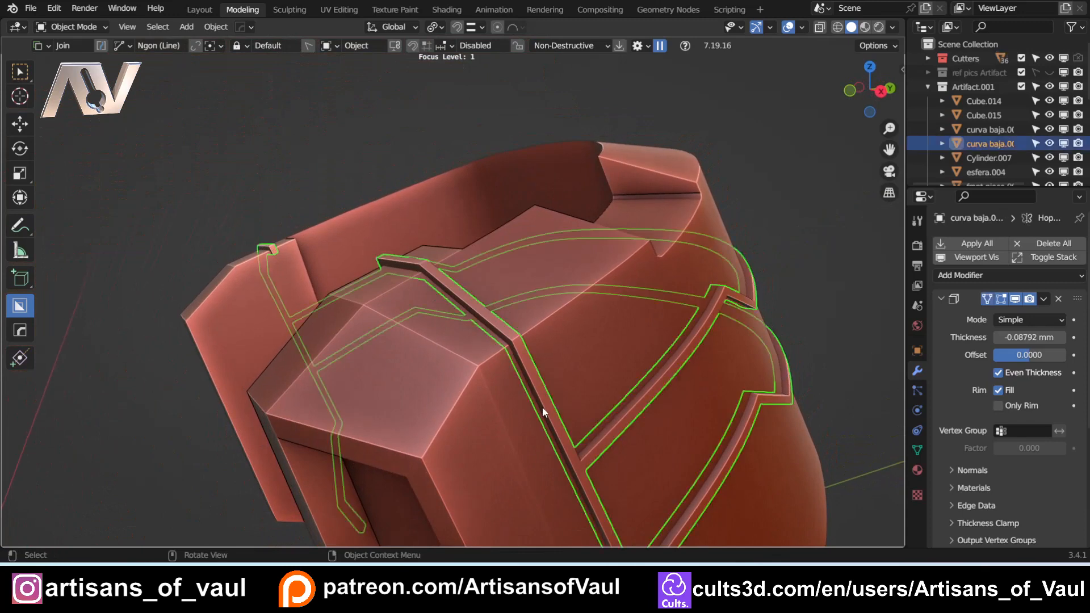
left_click(601, 347, "shift")
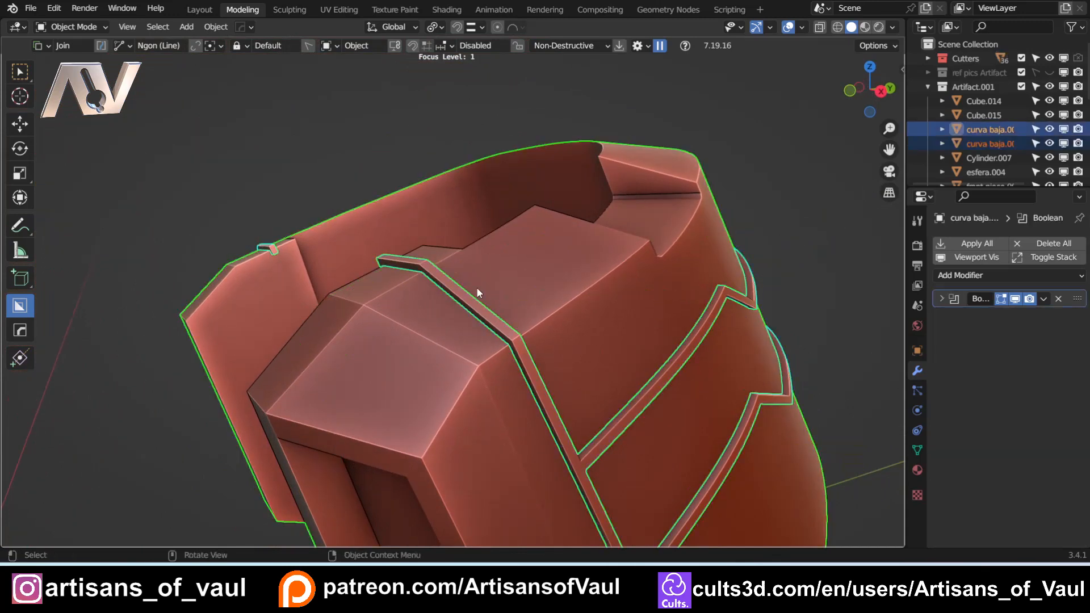
middle_click_drag(476, 287, 440, 316)
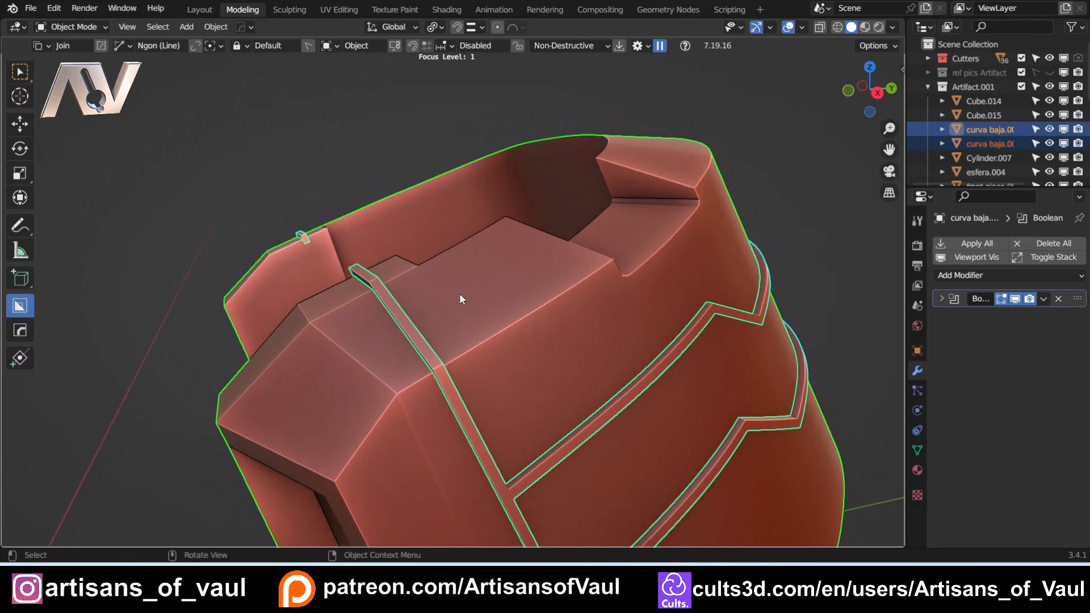
key("ctrl+KP_Subtract")
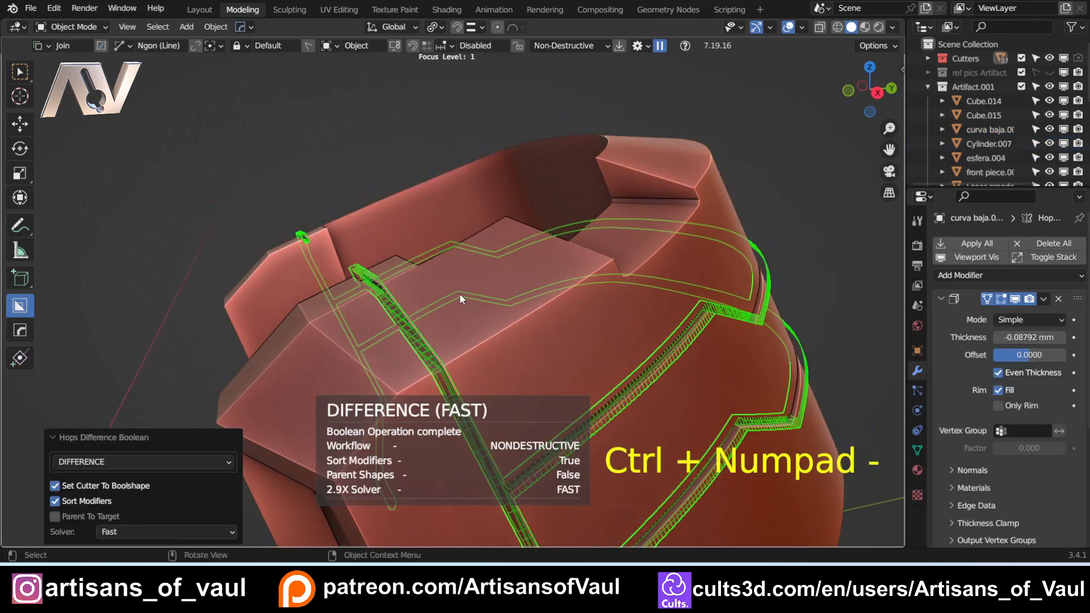
scroll(459, 293, "up", 4)
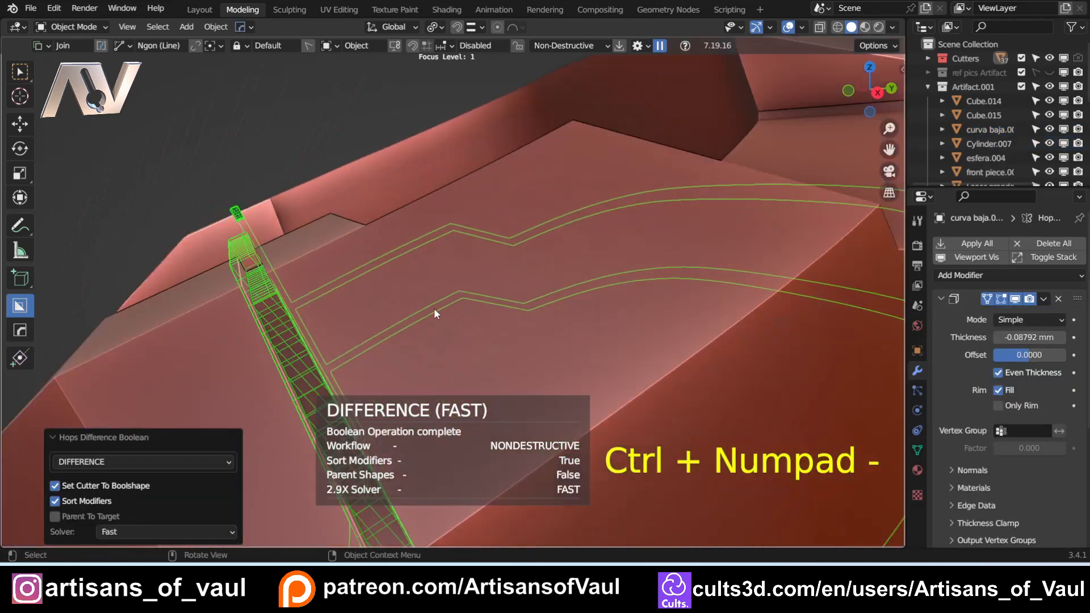
left_click(173, 531)
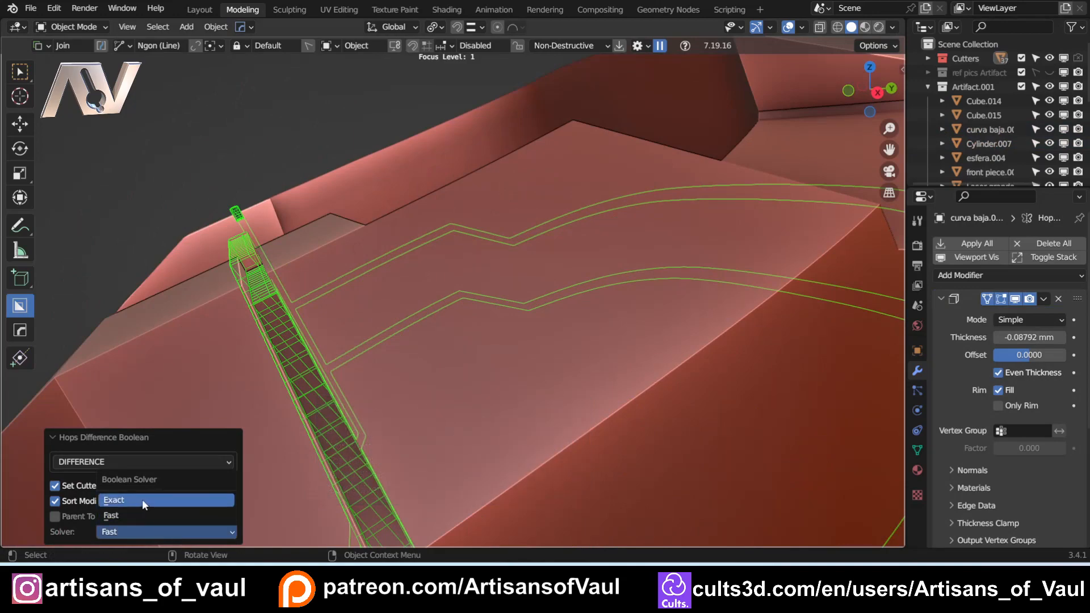
left_click(142, 499)
- Hide the subtracted band and examine the grooves cut into the side panel
scroll(329, 363, "down", 5)
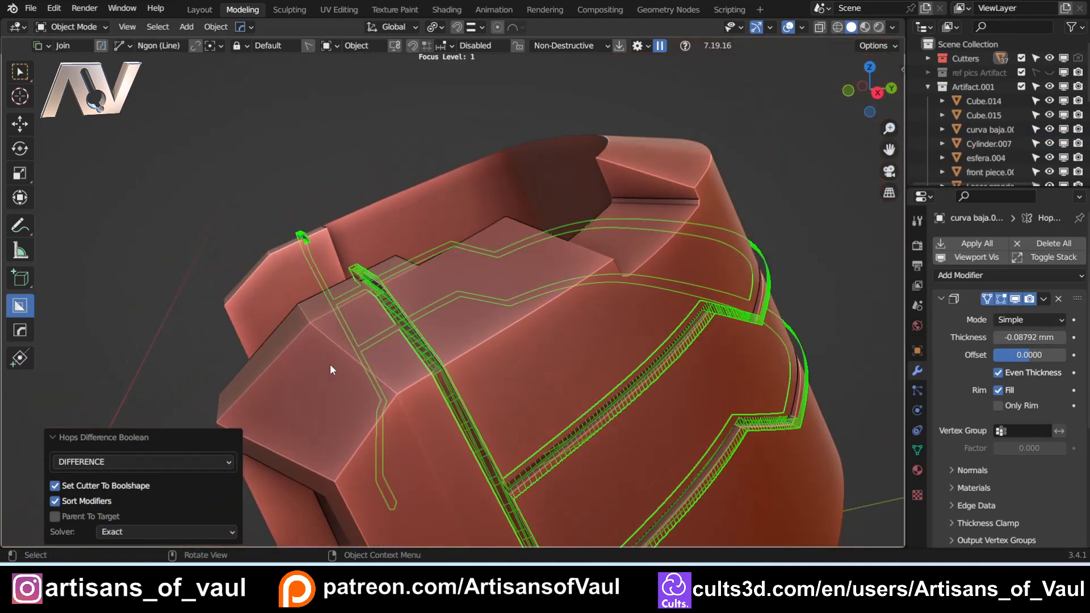
middle_click_drag(332, 369, 505, 357)
scroll(441, 360, "up", 5)
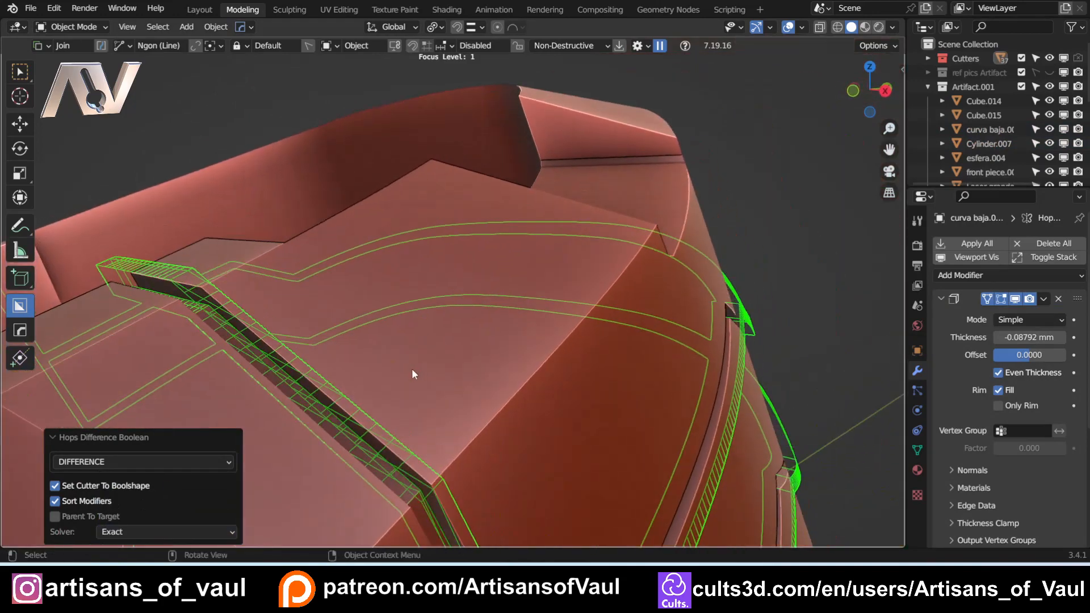
key("h")
middle_click_drag(342, 388, 423, 371)
scroll(393, 337, "down", 4)
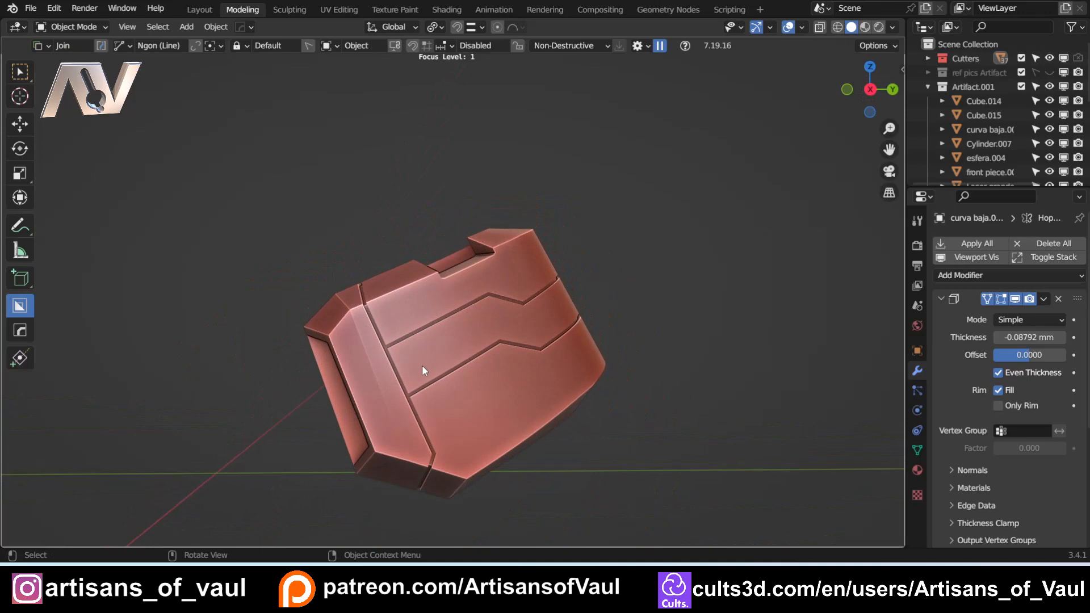
scroll(421, 366, "up", 8)
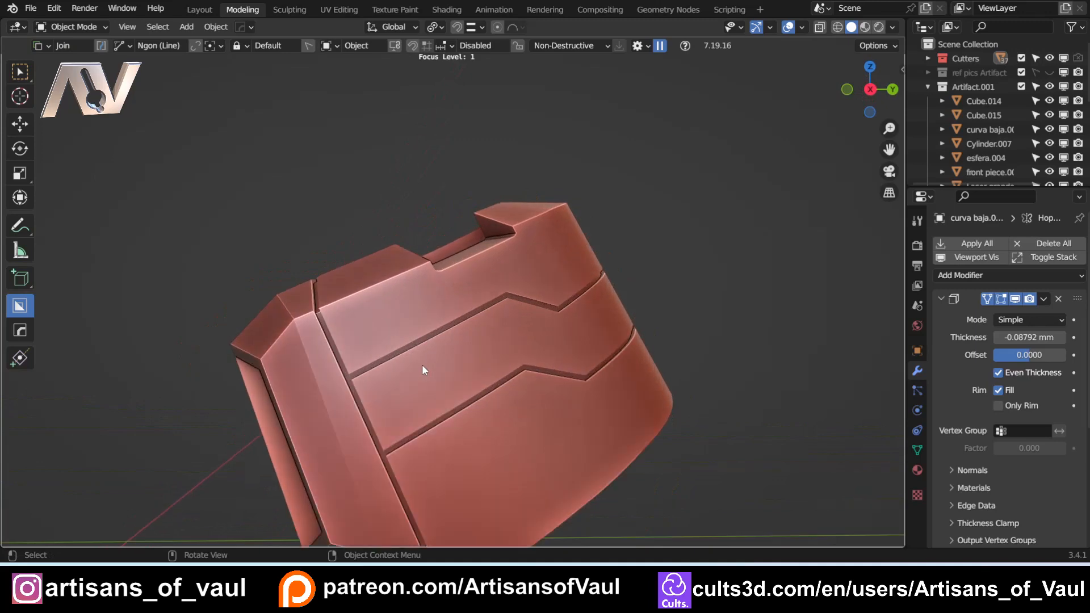
middle_click_drag(414, 369, 505, 335, "shift")
scroll(403, 344, "up", 2)
- Select the side panel and bring back its Boolean.001 band cutter through HardOps Ever Scroll
left_click(505, 335)
key("q")
left_click(490, 337)
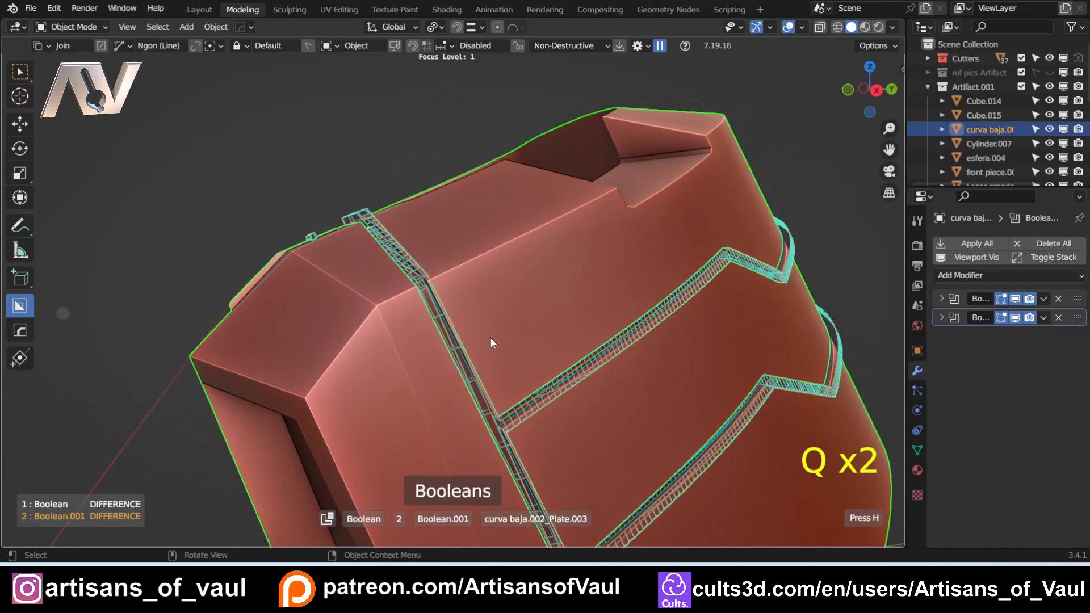
key("ctrl")
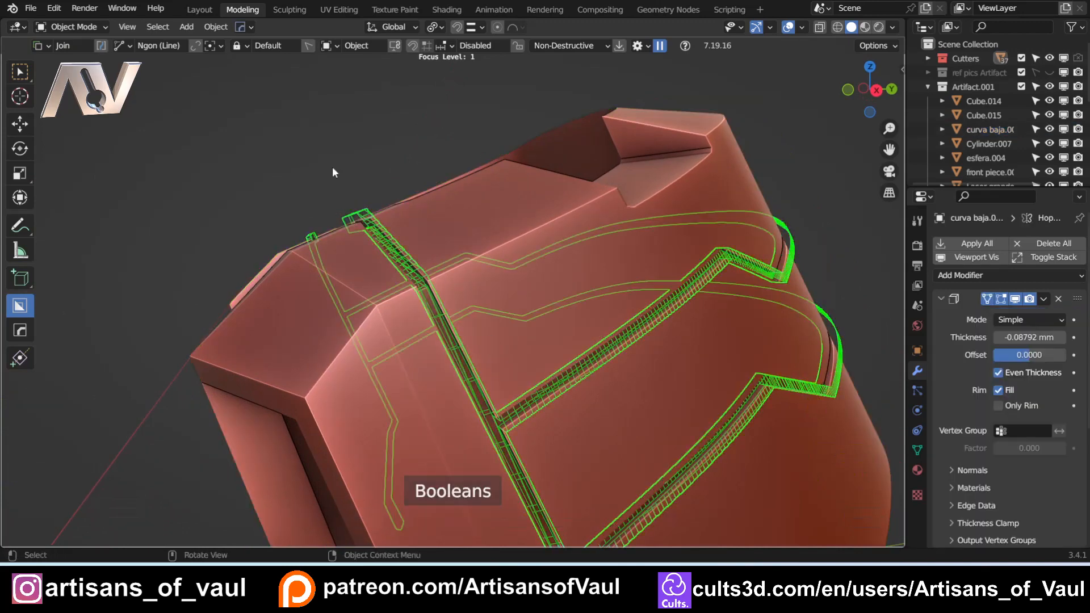
- Undo back to before the Difference boolean between the band and the side panel
key("ctrl+z")
key("ctrl+z")
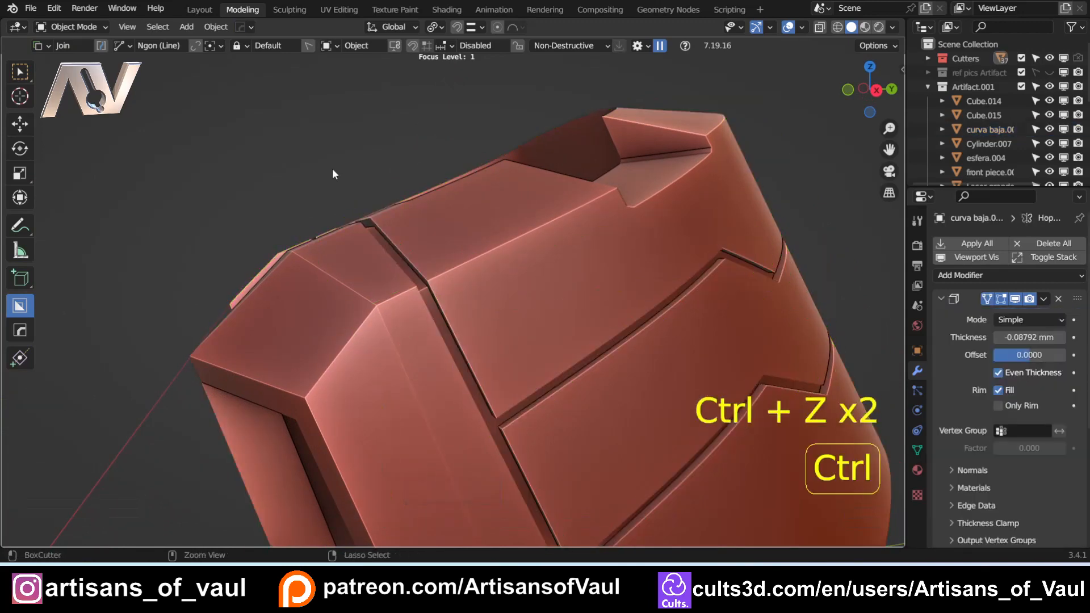
key("ctrl+z")
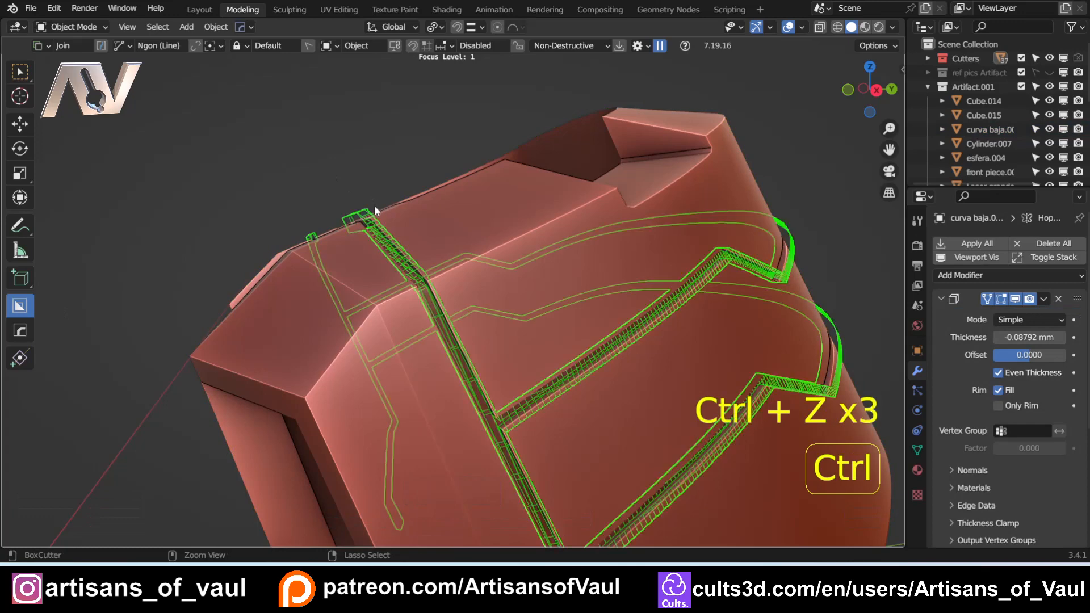
key("ctrl+z")
key("ctrl+z")
- Isolate the branched band in local view and frame the inner side of its bend
key("KP_Divide")
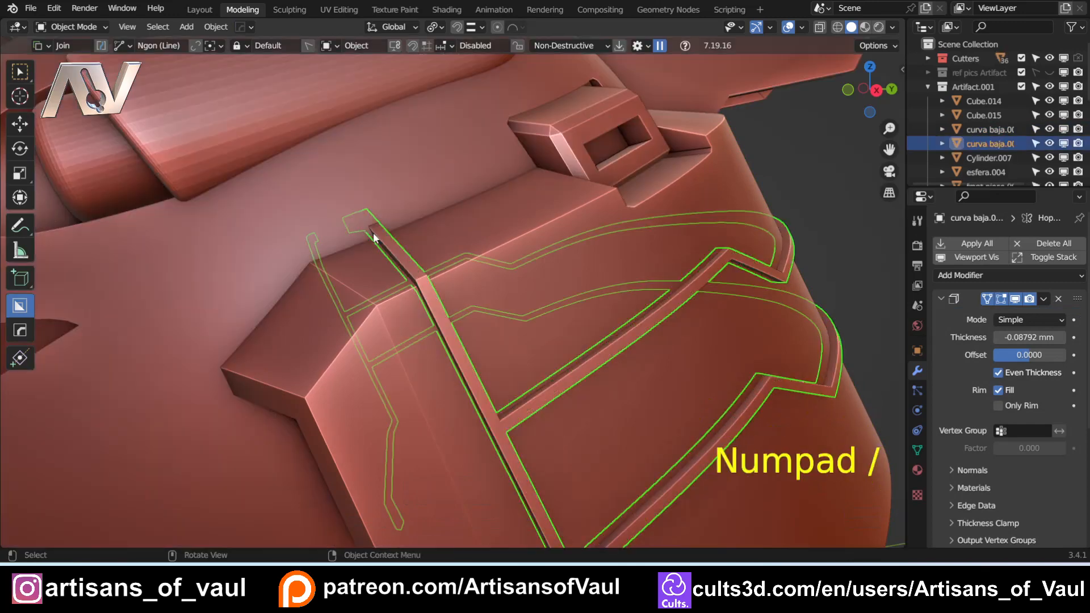
key("KP_Divide")
scroll(373, 233, "up", 4)
middle_click_drag(331, 217, 379, 355)
scroll(380, 355, "up", 1)
scroll(628, 329, "up", 1)
middle_click_drag(628, 329, 435, 336, "shift")
scroll(435, 336, "up", 2)
scroll(523, 432, "up", 2)
middle_click_drag(522, 431, 518, 305, "shift")
key("Tab")
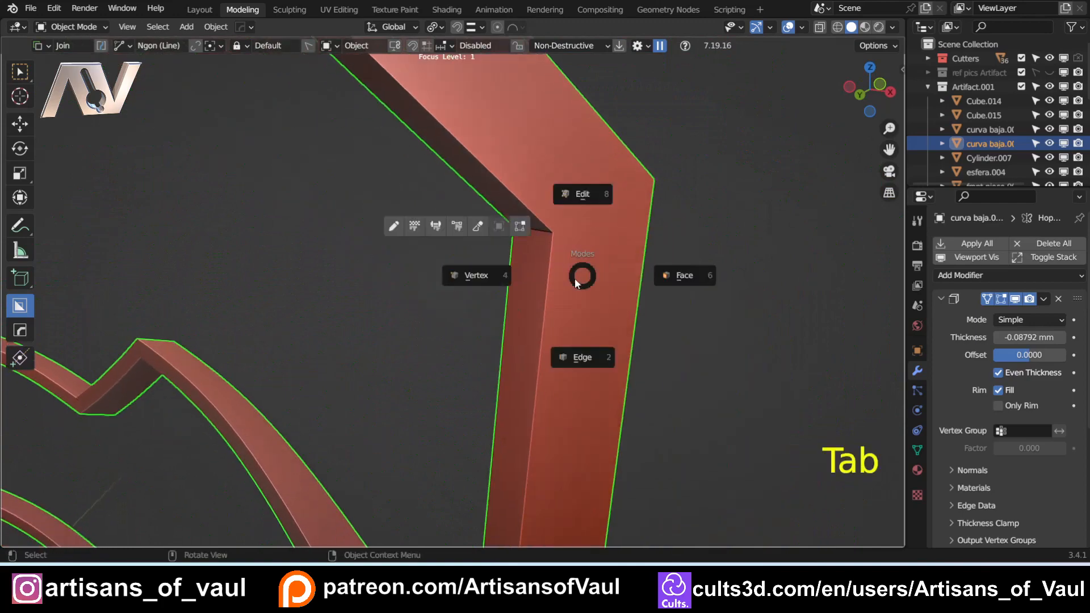
left_click(575, 359)
key("Tab")
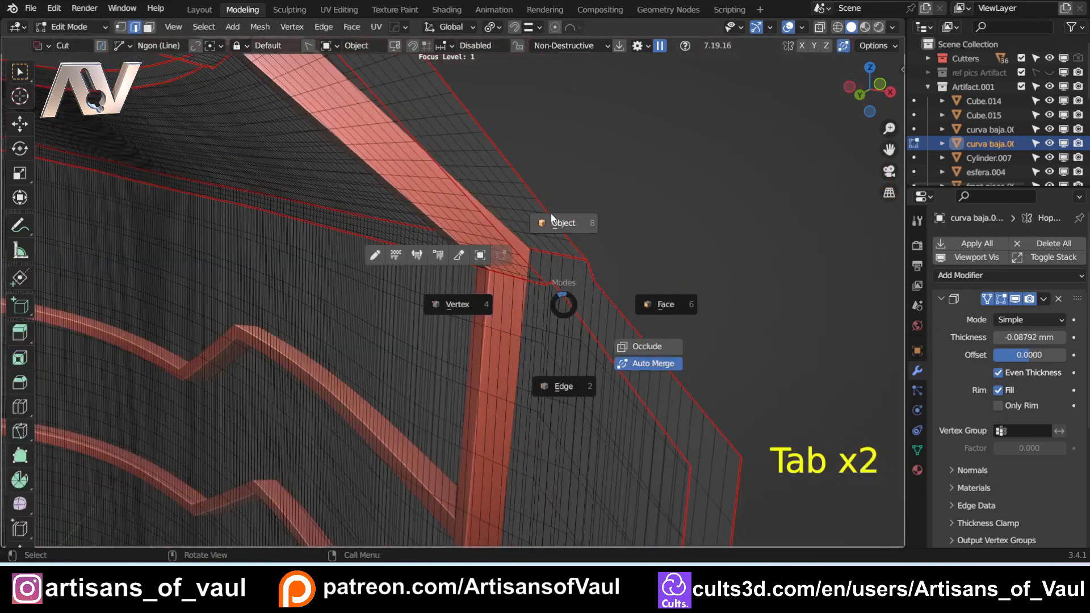
left_click(553, 222)
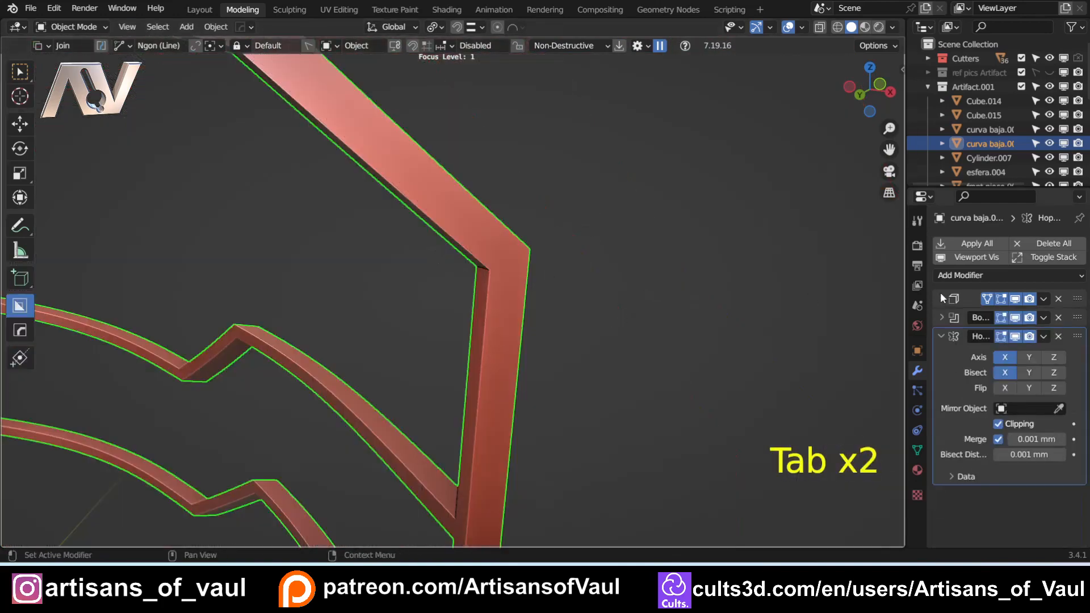
- Apply all modifiers on the isolated band and open its mesh in edge Edit Mode
left_click(967, 244)
key("Tab")
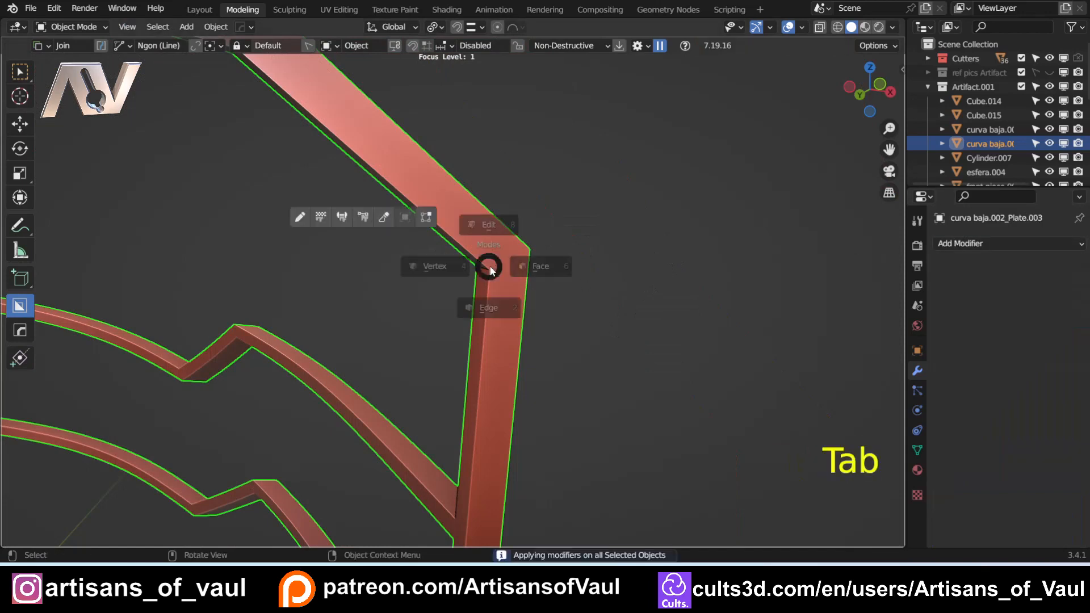
left_click(492, 287)
middle_click_drag(600, 236, 494, 288, "shift")
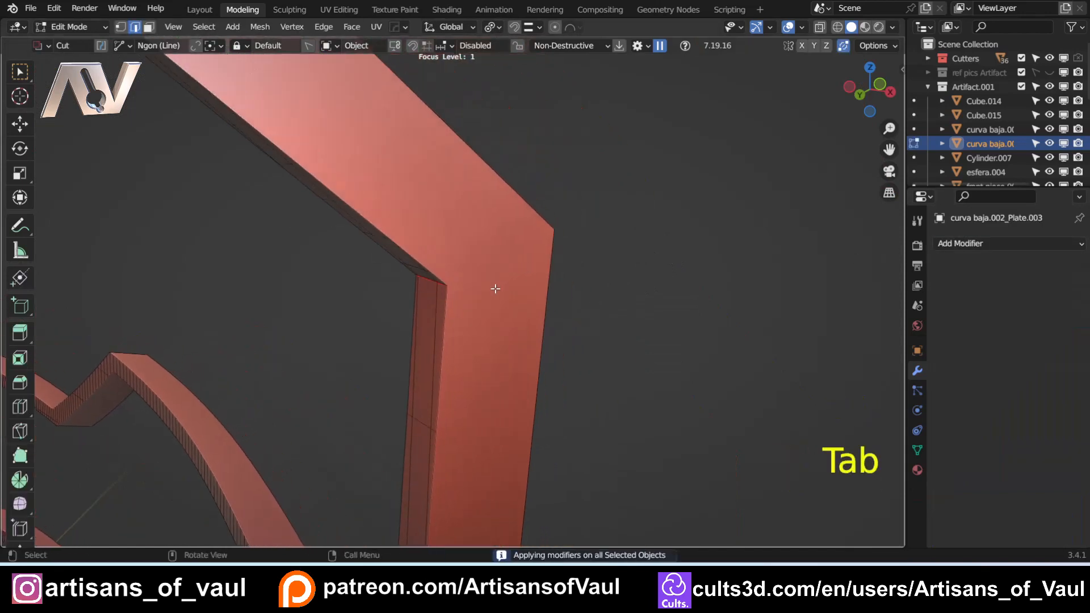
- Add one loop cut on the band's inner side face below the bend and move it about 0.08 mm along Z
scroll(494, 291, "up", 6)
scroll(495, 295, "down", 1)
key("ctrl+r")
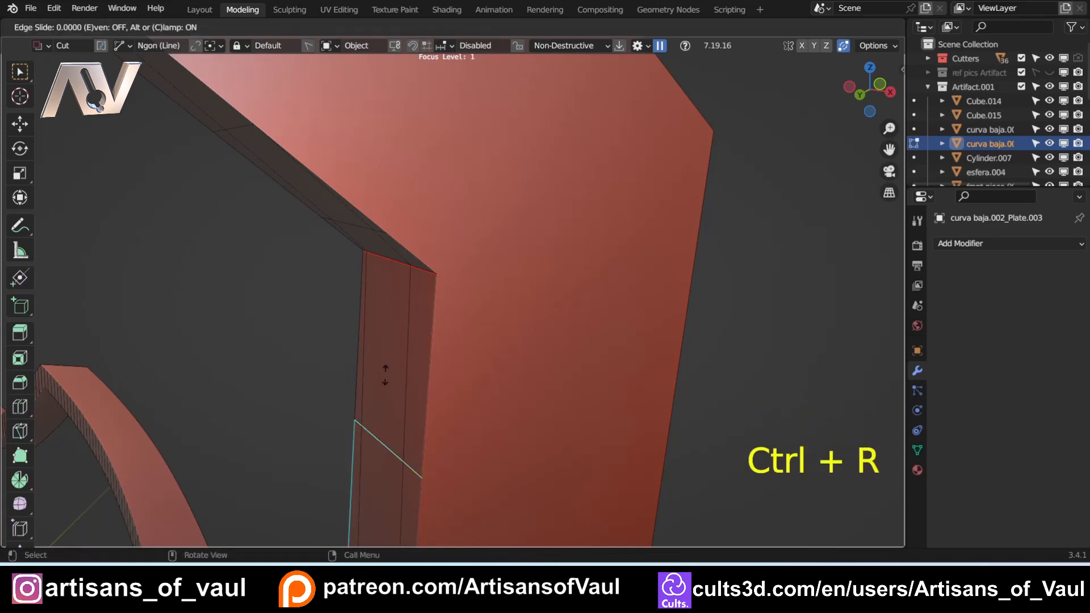
left_click(388, 373)
key("g")
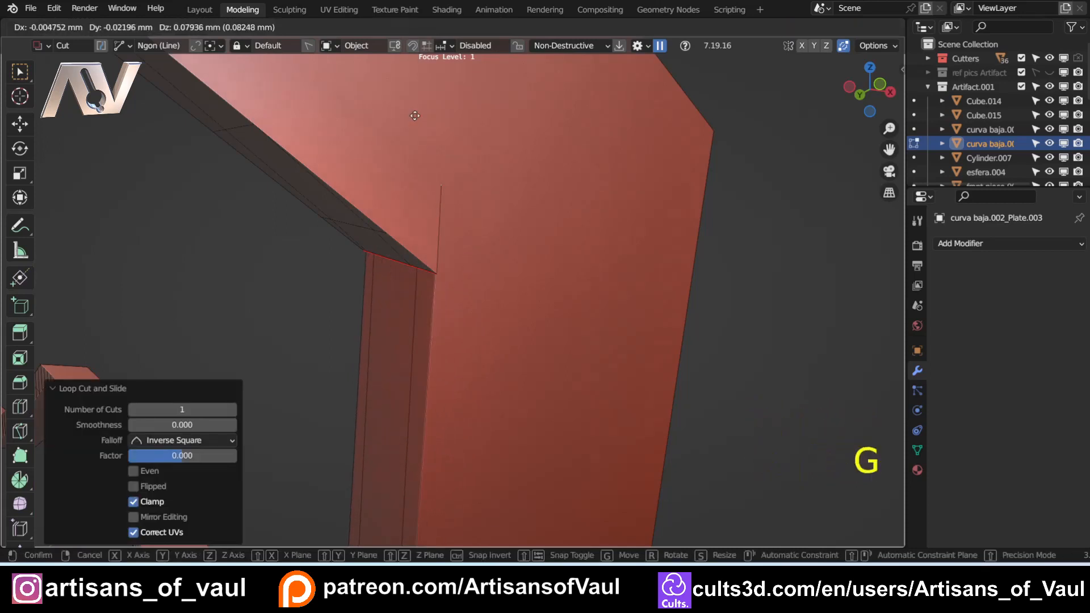
left_click(416, 111)
scroll(486, 297, "down", 4)
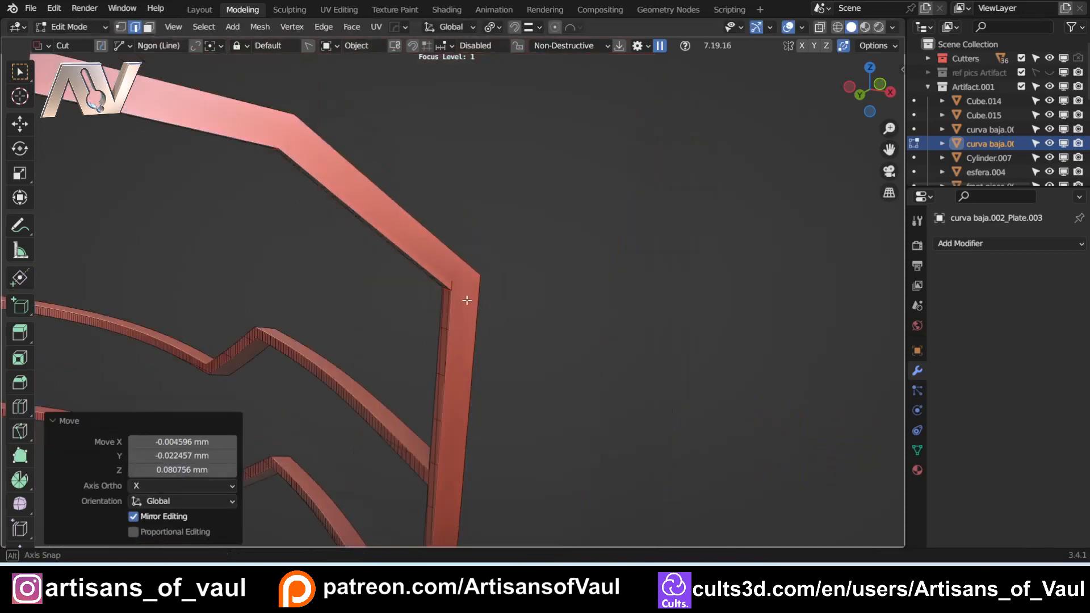
- Switch the band's mesh to vertex selection with wireframe display and examine the overlapping geometry at the inner bend
key("Tab")
scroll(475, 339, "up", 3)
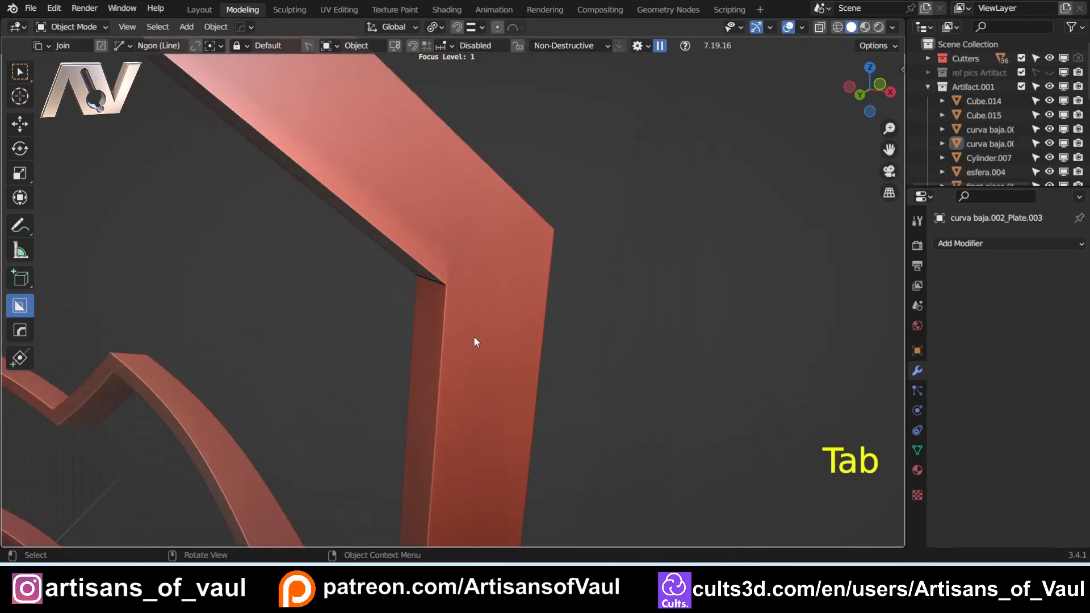
key("Tab")
left_click(331, 334)
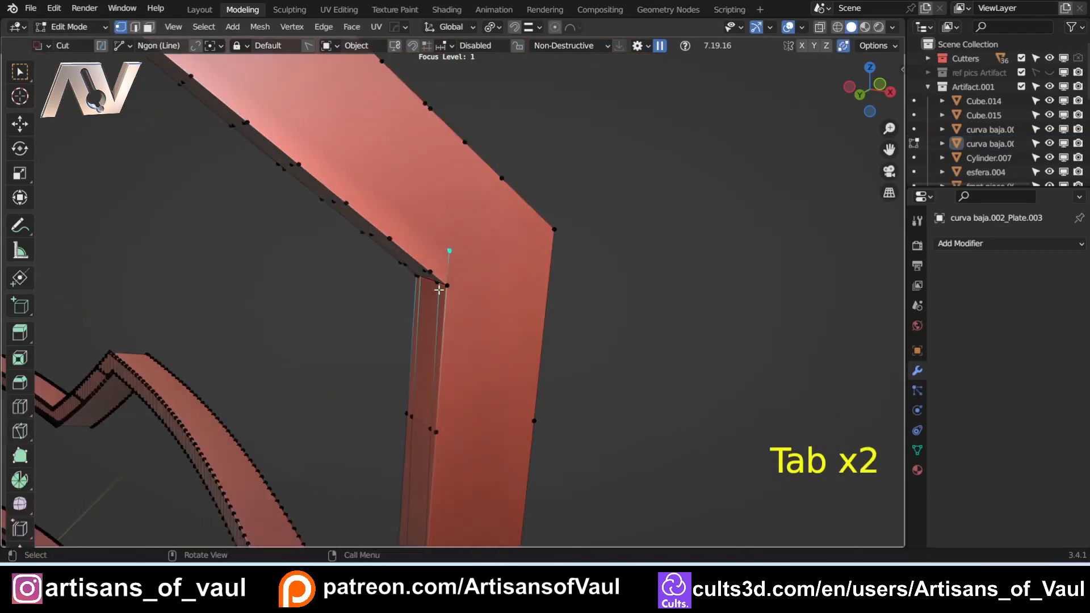
key("shift+z")
scroll(448, 288, "up", 3)
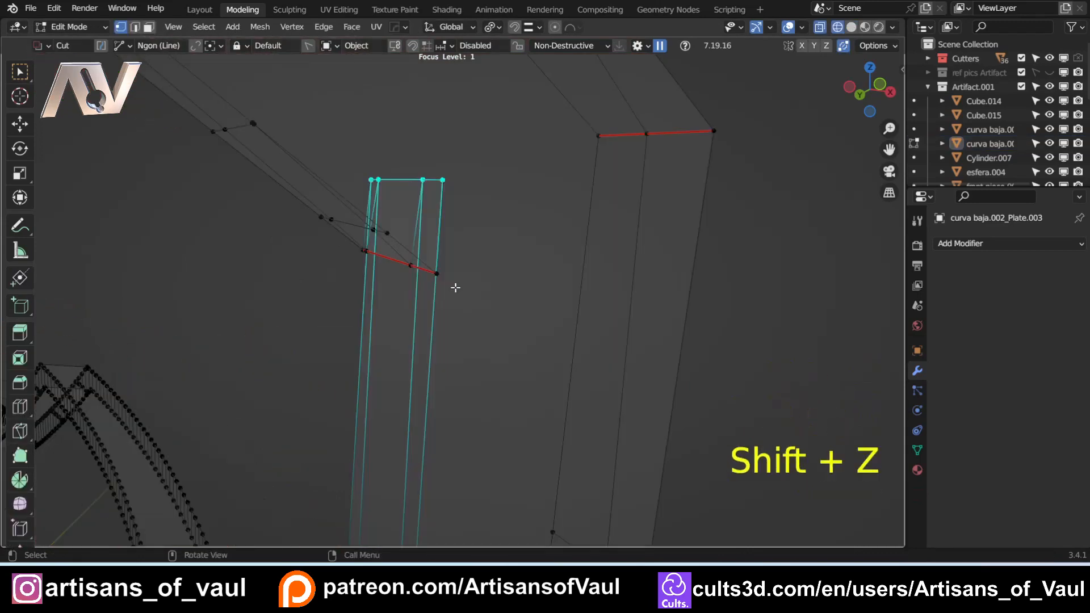
left_click(736, 298)
scroll(481, 268, "down", 3)
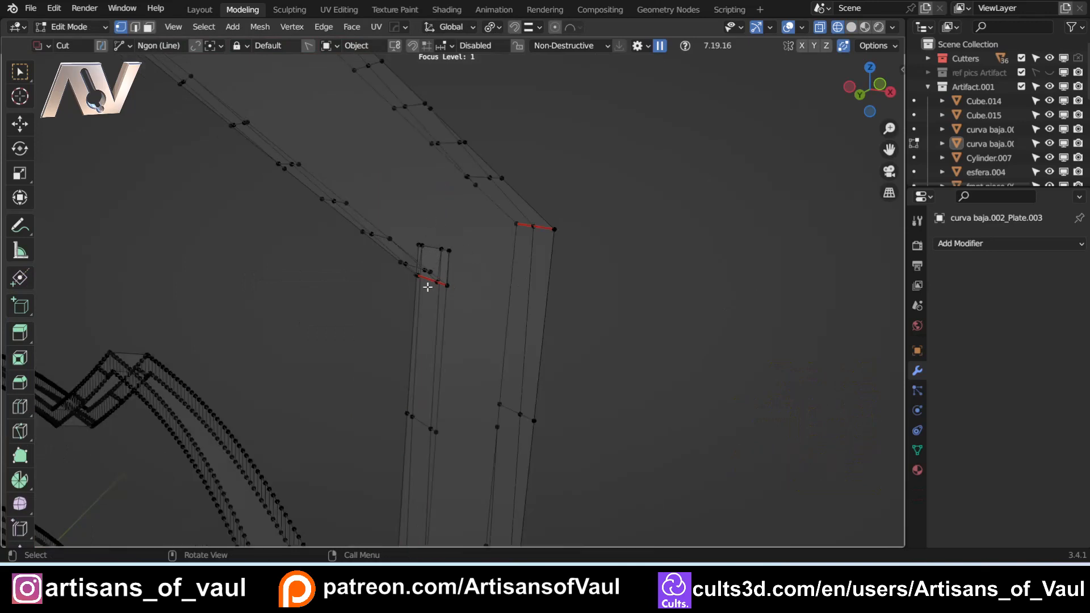
scroll(421, 285, "up", 2)
middle_click_drag(414, 285, 443, 289, "shift")
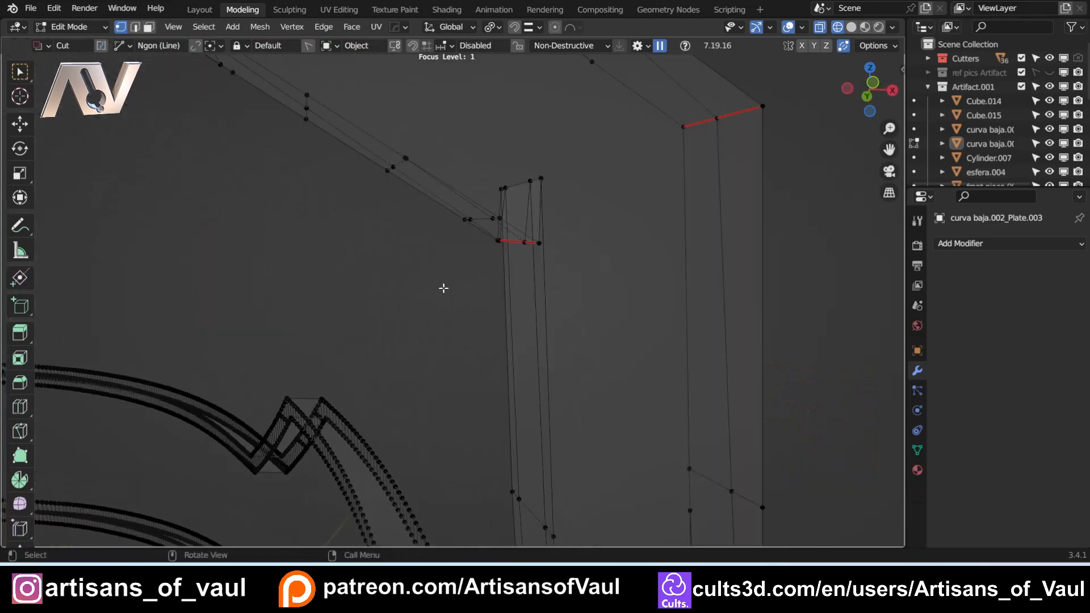
- Select the protruding end vertices above the inner bend corner and move them about -0.0086 mm along X
middle_click_drag(526, 207, 511, 212)
middle_click_drag(341, 251, 389, 234, "shift")
left_click(389, 234)
right_click(405, 231)
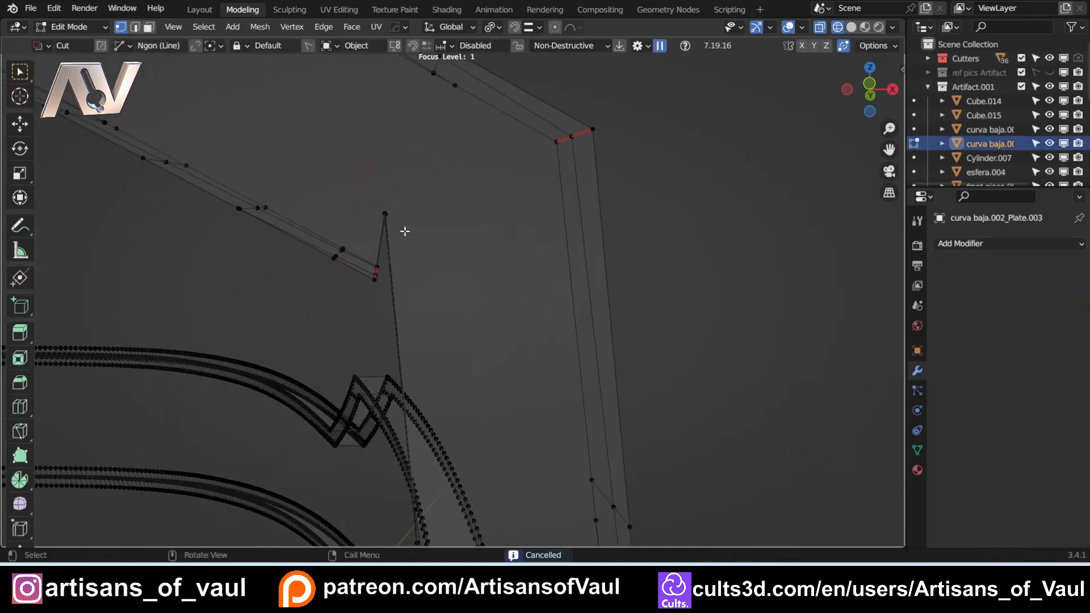
key("w")
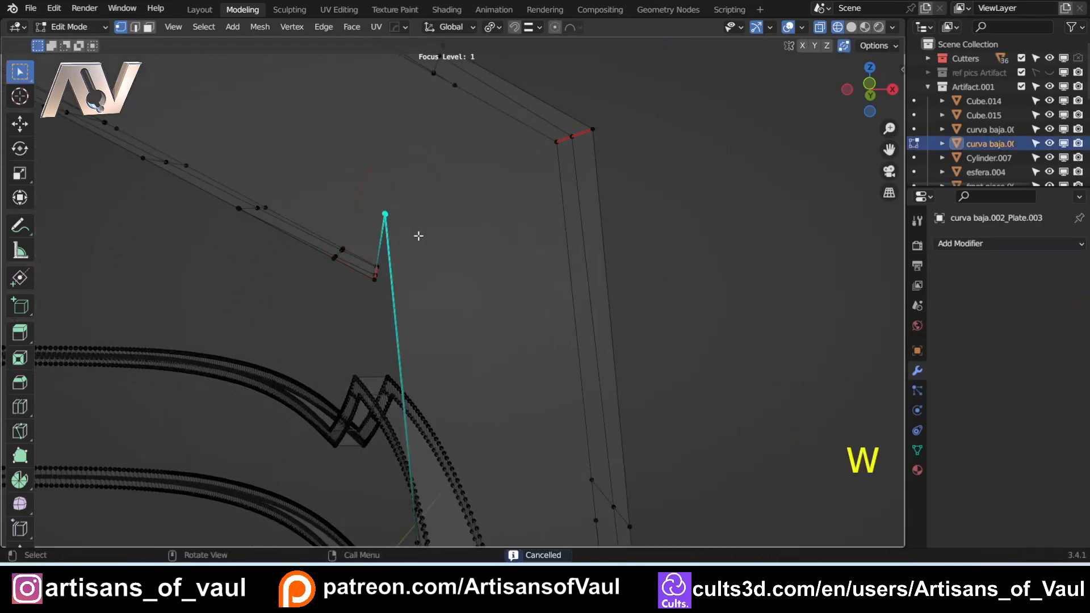
key("g")
left_click(395, 233)
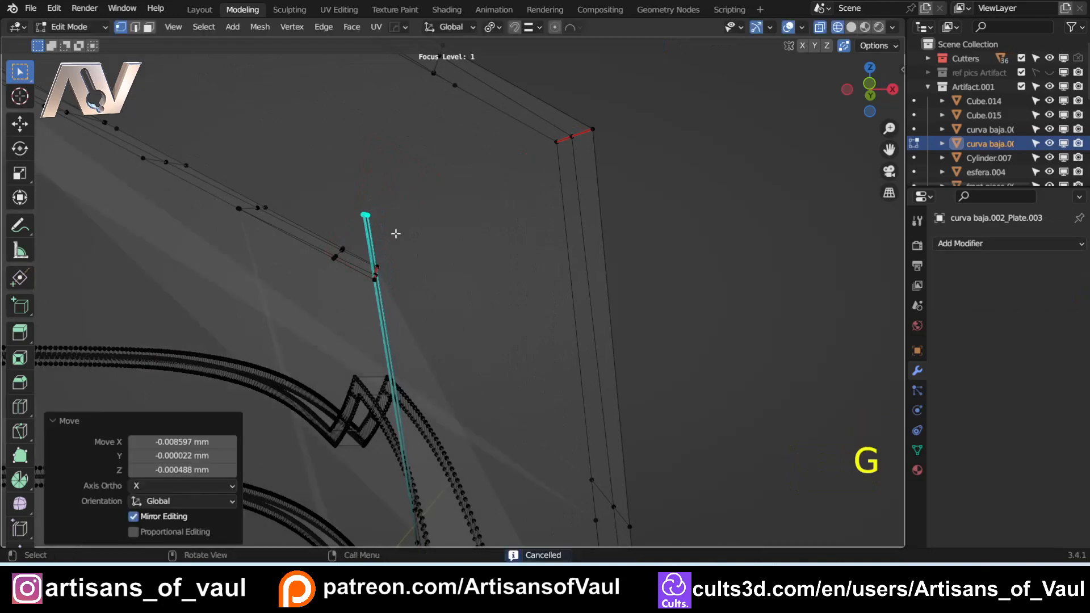
- Examine the band's inner bend from several angles in solid and wireframe display
scroll(395, 233, "down", 3)
mouse_move(395, 234)
middle_mouse_down()
mouse_move(475, 270)
mouse_move(608, 280)
middle_mouse_up()
key("shift+z")
scroll(601, 275, "up", 4)
middle_click_drag(548, 242, 591, 229)
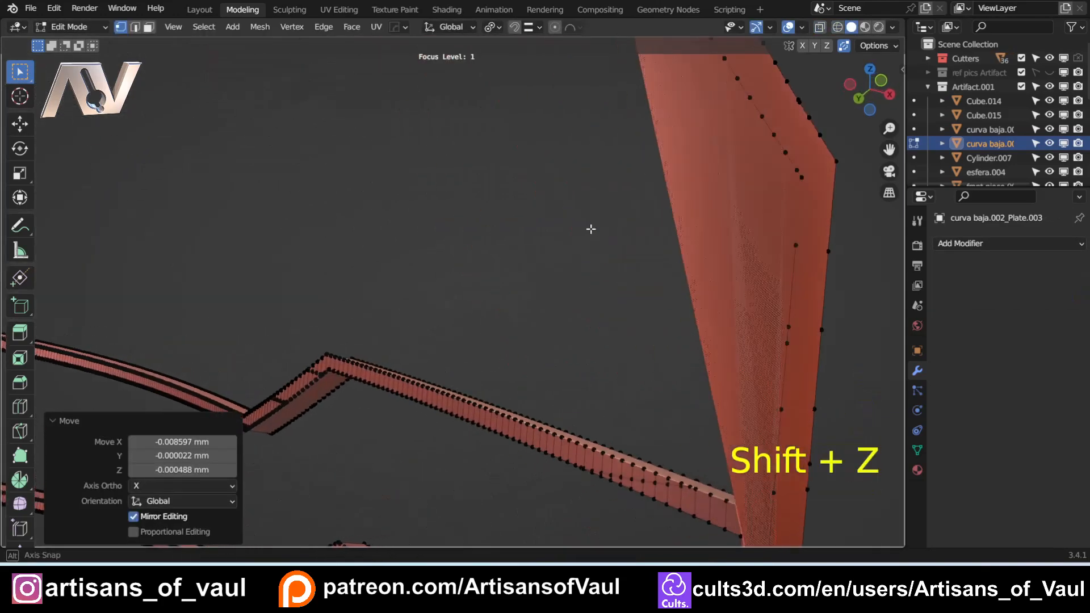
middle_click_drag(704, 227, 399, 246, "shift")
mouse_move(434, 283)
middle_mouse_down()
mouse_move(471, 243)
mouse_move(613, 256)
mouse_move(545, 282)
mouse_move(421, 287)
middle_mouse_up()
scroll(594, 289, "up", 4)
middle_click_drag(593, 290, 676, 335)
middle_click_drag(312, 335, 534, 221, "shift")
scroll(445, 280, "up", 8)
middle_click_drag(270, 171, 367, 284, "shift")
scroll(399, 300, "down", 7)
key("shift+z")
scroll(410, 300, "up", 2)
middle_click_drag(470, 266, 429, 318, "shift")
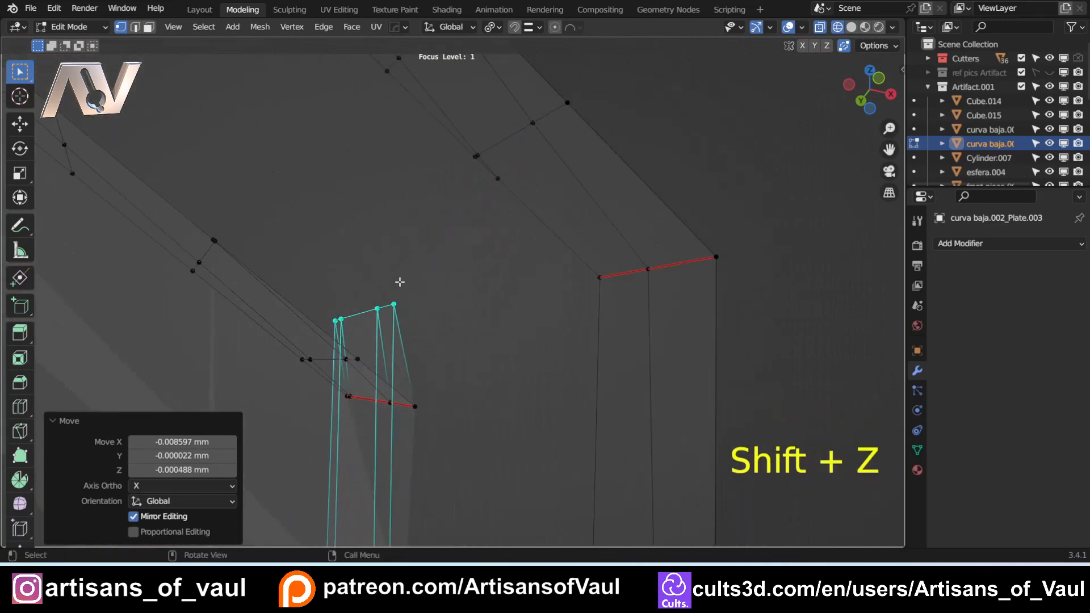
- Try to merge the outermost protruding vertex onto the adjacent bend corner vertex with Merge At Last, and undo it
left_click(384, 311)
middle_click_drag(370, 427, 426, 345, "shift")
scroll(438, 337, "up", 6)
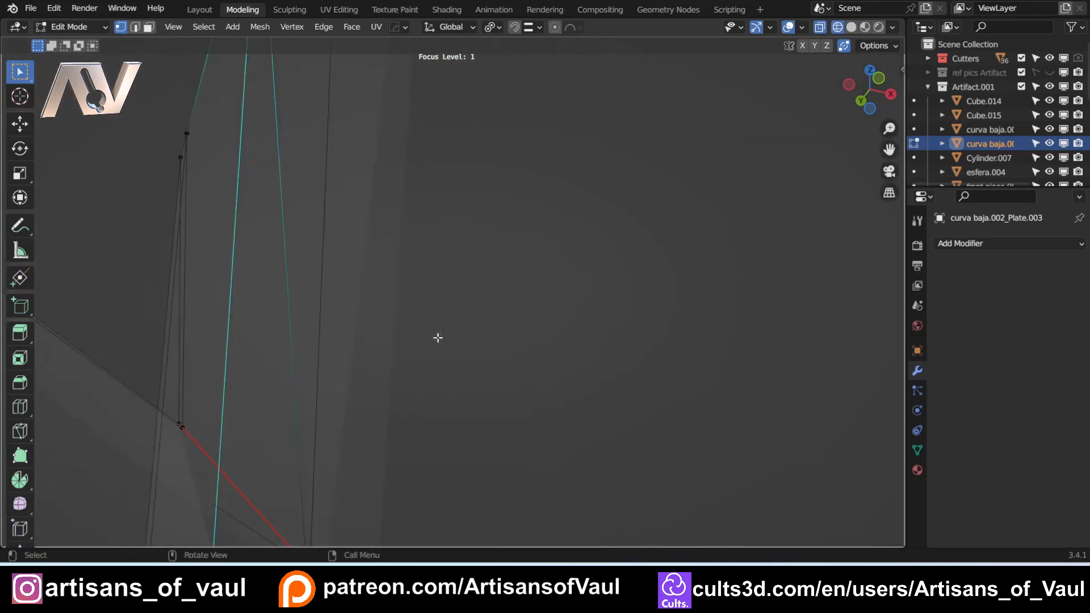
scroll(438, 338, "down", 6)
left_click(470, 312, "shift")
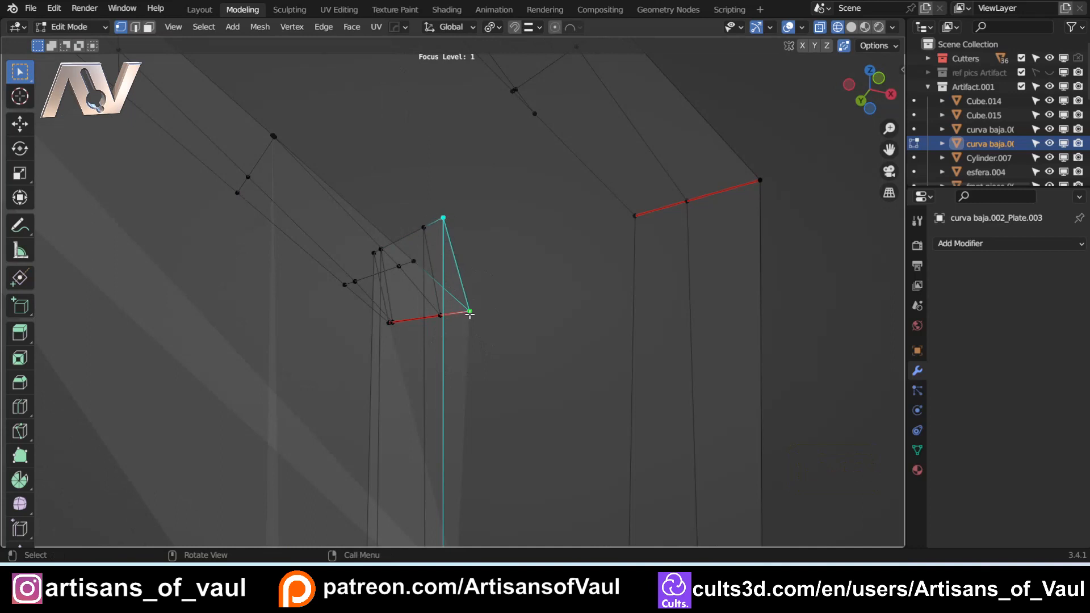
key("m")
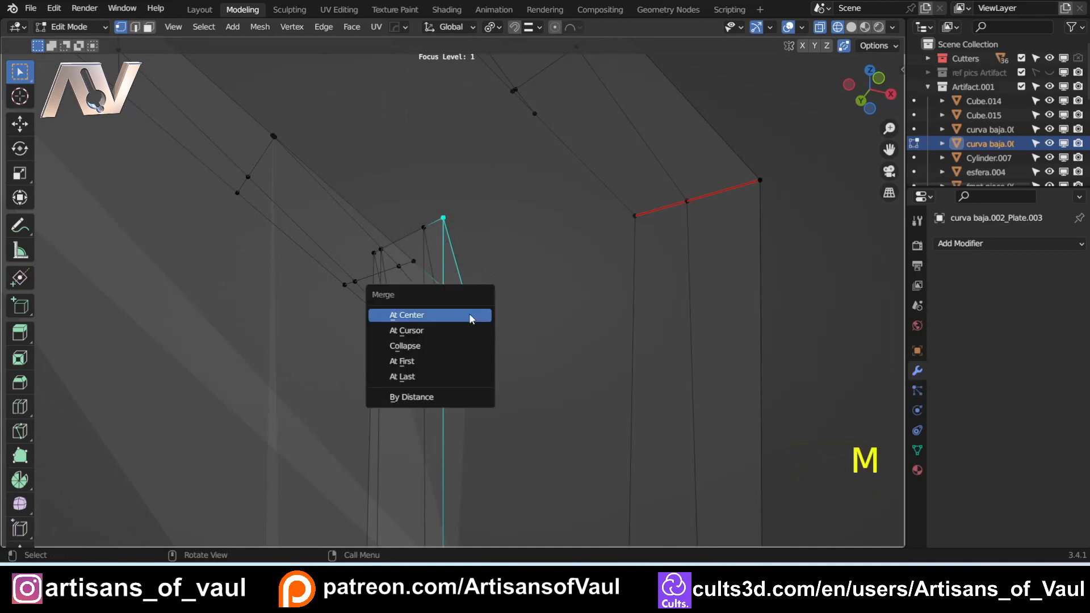
left_click(437, 377)
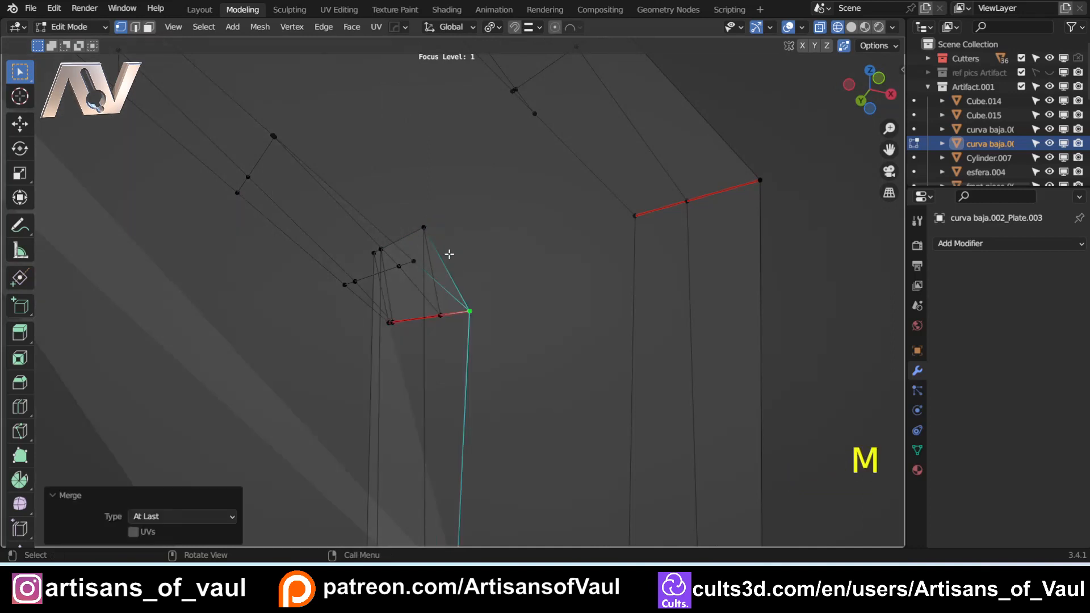
key("ctrl+z")
key("ctrl+z")
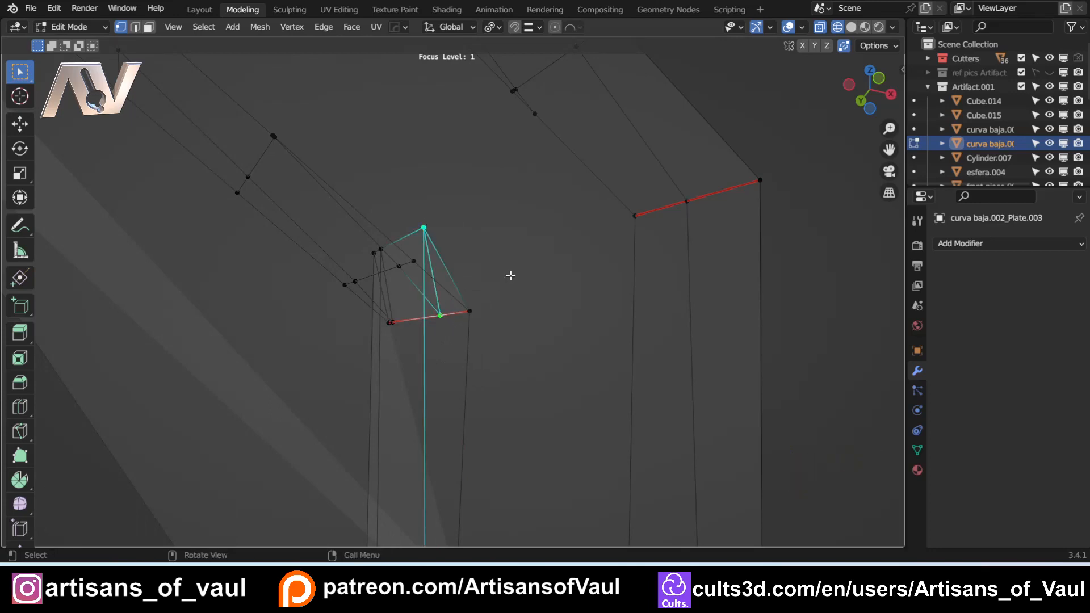
- Merge the remaining protruding vertices onto their matching inner bend corner vertices with MACHIN3 Smart Vert set to Merge Last
key("1")
middle_click_drag(362, 262, 390, 239, "shift")
scroll(383, 232, "up", 2)
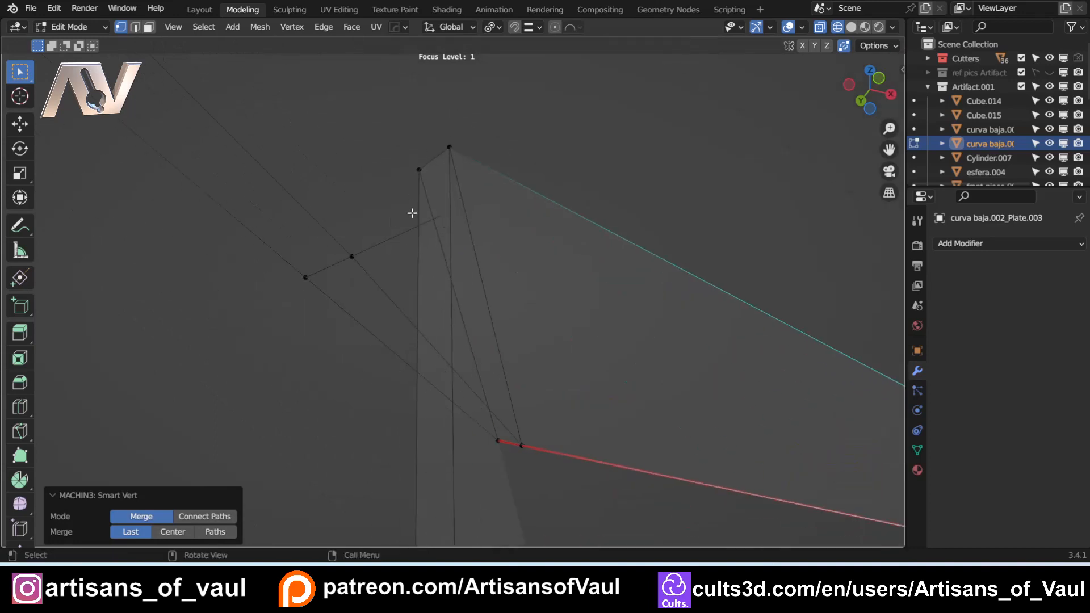
left_click(467, 168)
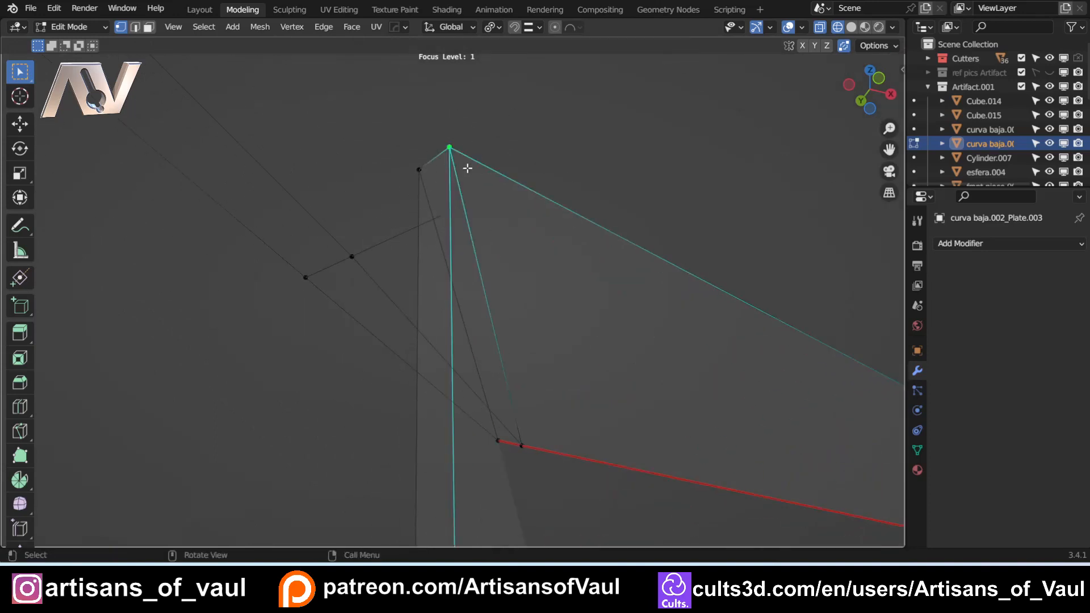
left_click(478, 184)
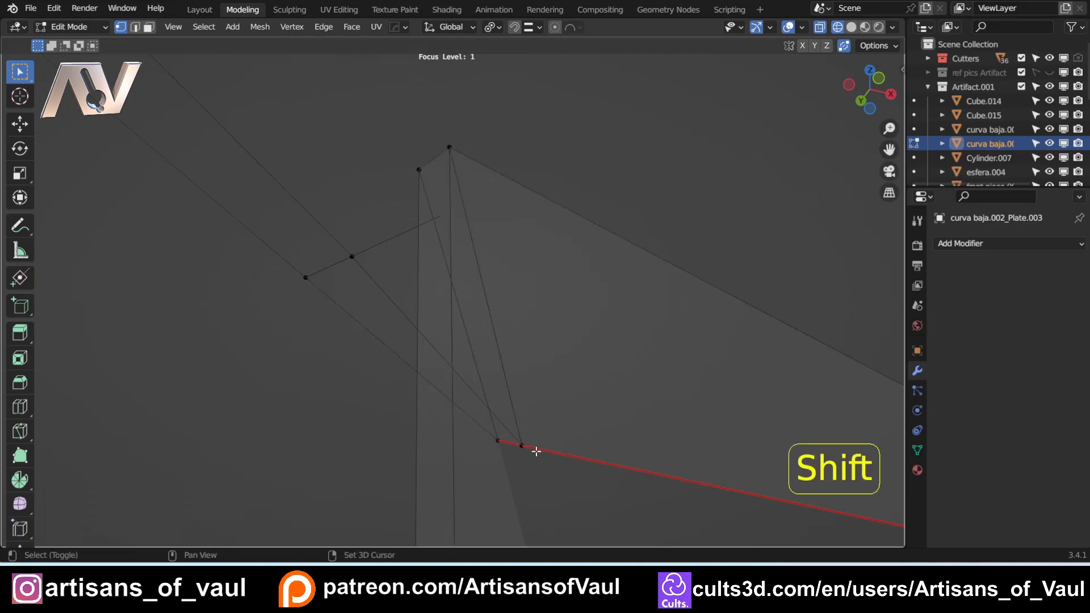
left_click(454, 152)
left_click(522, 446, "shift")
key("1")
left_click(419, 170)
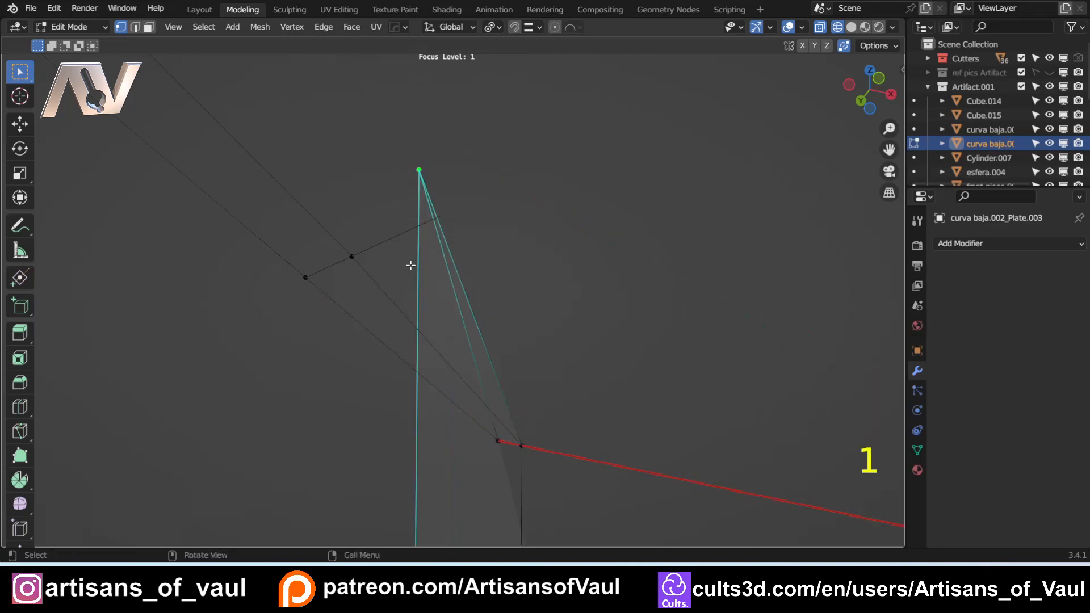
left_click(499, 441, "shift")
key("1")
- Inspect the rest of the band, including its lower bend, in wireframe and solid display for other mesh errors
scroll(526, 370, "down", 5)
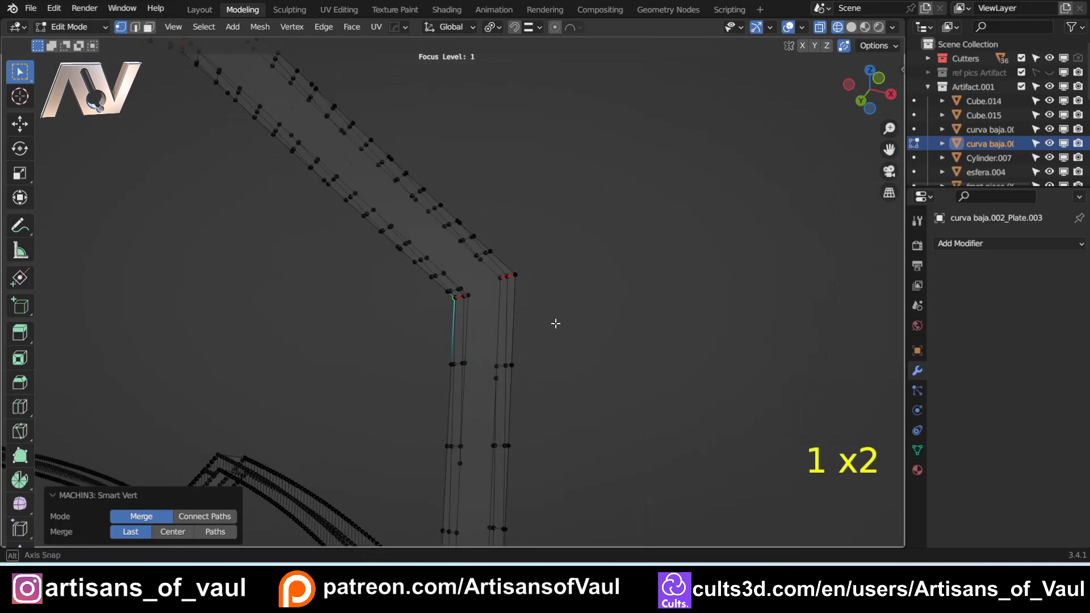
middle_click_drag(555, 322, 507, 353, "shift")
scroll(462, 258, "down", 3)
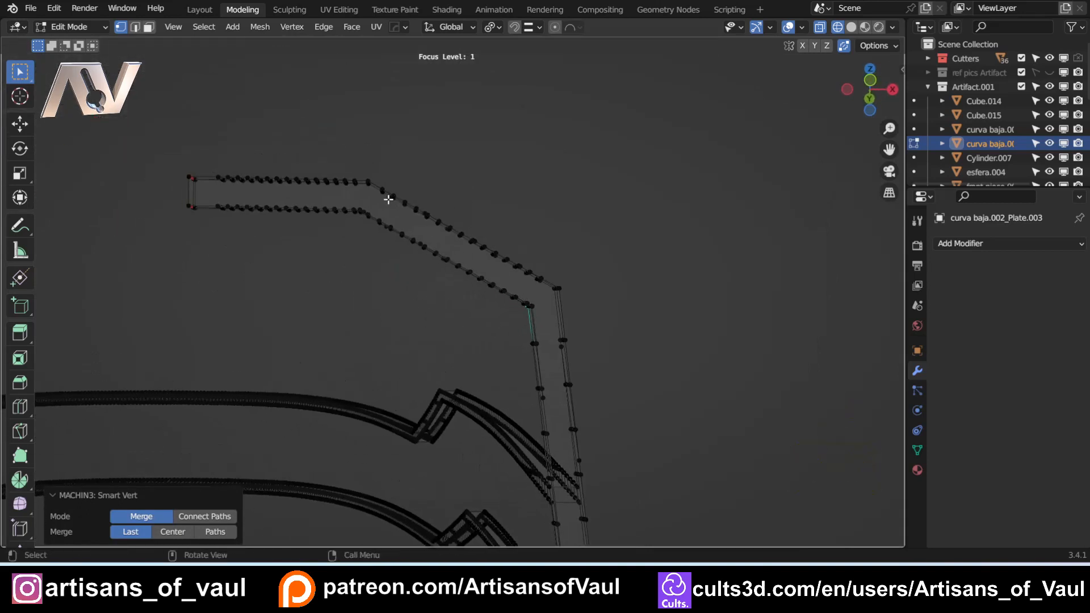
middle_click_drag(362, 207, 419, 504, "shift")
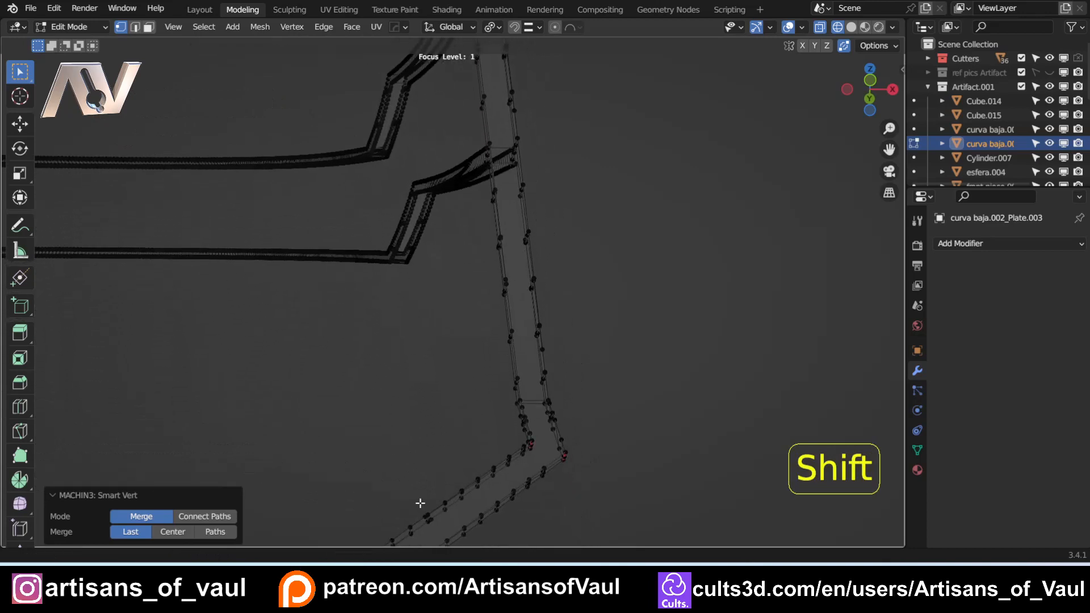
scroll(534, 477, "up", 4)
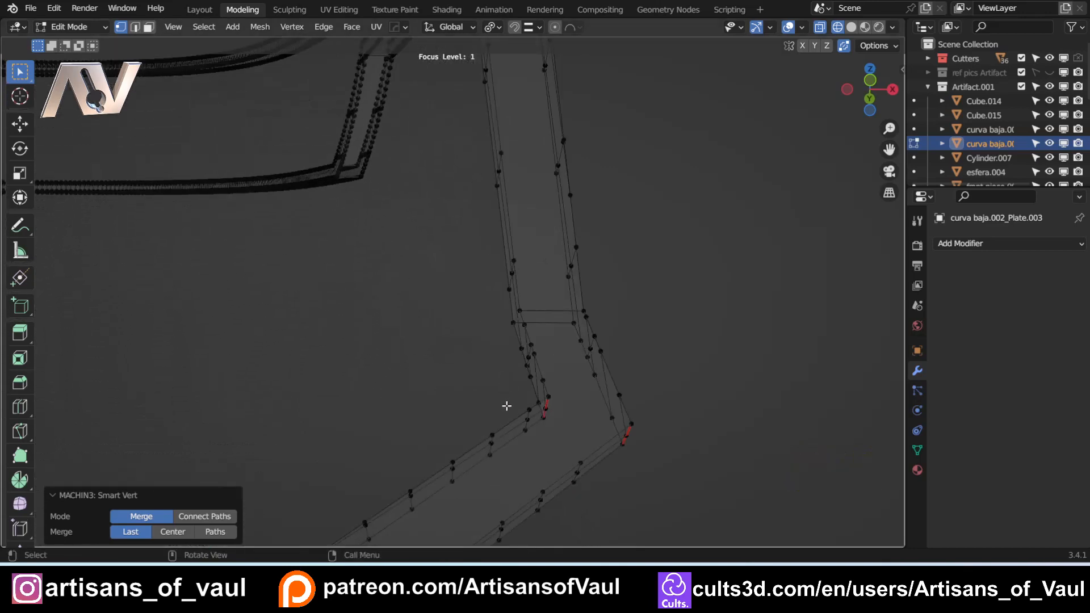
key("shift+z")
scroll(446, 289, "down", 4)
middle_click_drag(446, 290, 451, 365)
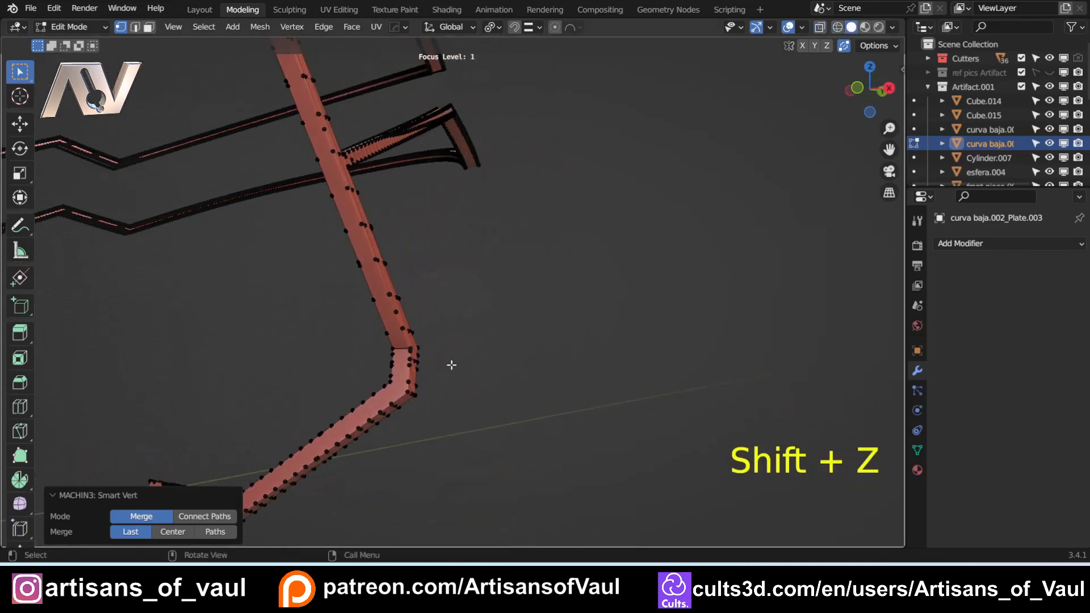
- Leave local view and Edit Mode and subtract the band from the helmet side panel with a Hops Difference boolean
key("KP_Divide")
key("Tab")
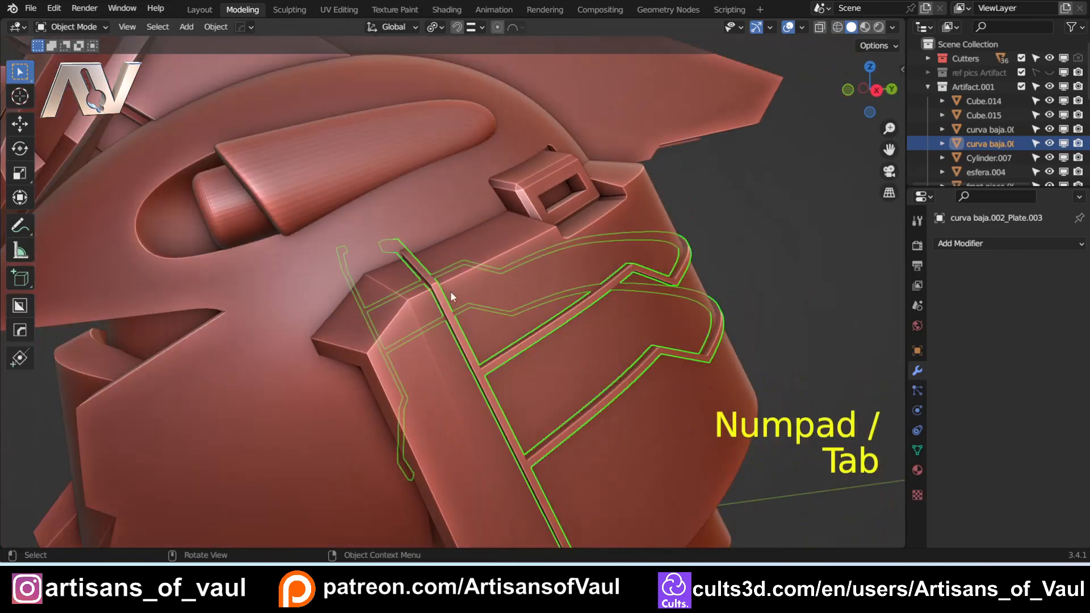
left_click(459, 253, "shift")
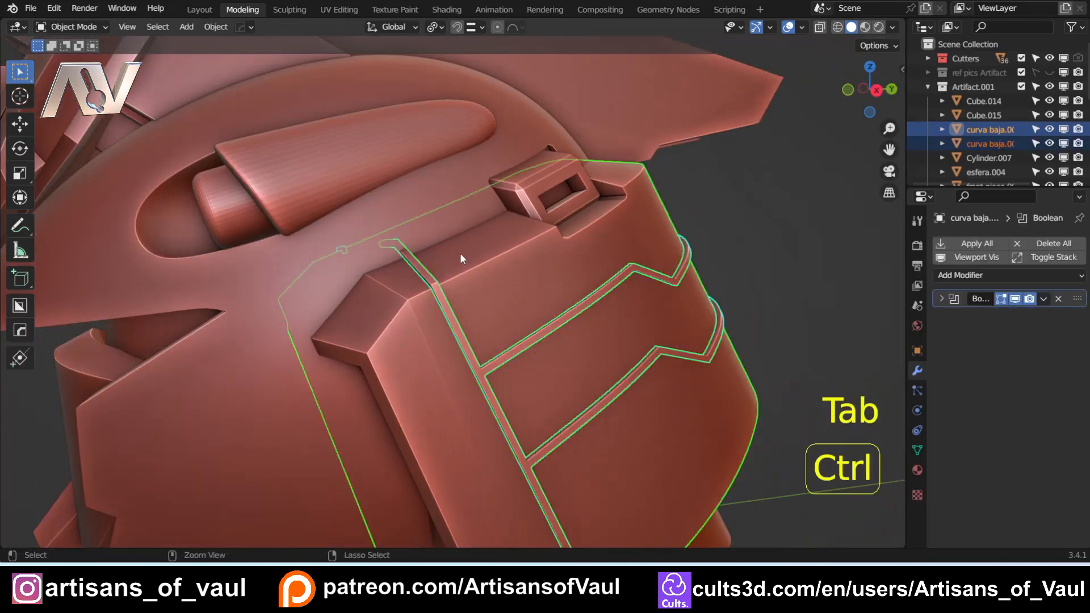
key("ctrl+KP_Subtract")
scroll(448, 272, "up", 2)
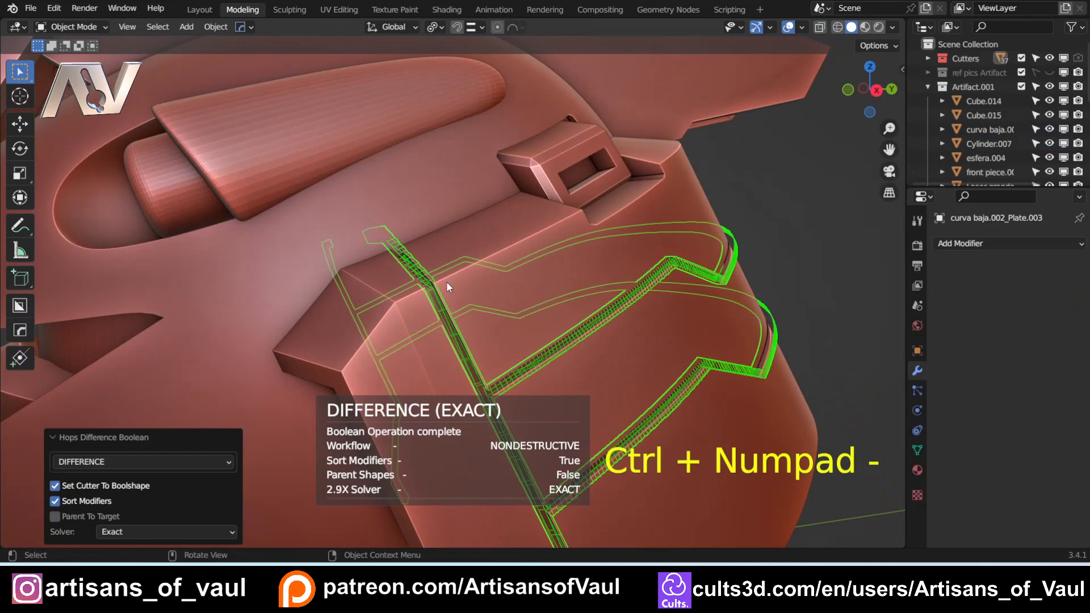
- Hide the band cutter and view the carved grooves on the whole helmet
key("h")
scroll(437, 336, "down", 2)
middle_click_drag(454, 341, 400, 284, "shift")
scroll(427, 263, "down", 2)
scroll(404, 322, "up", 3)
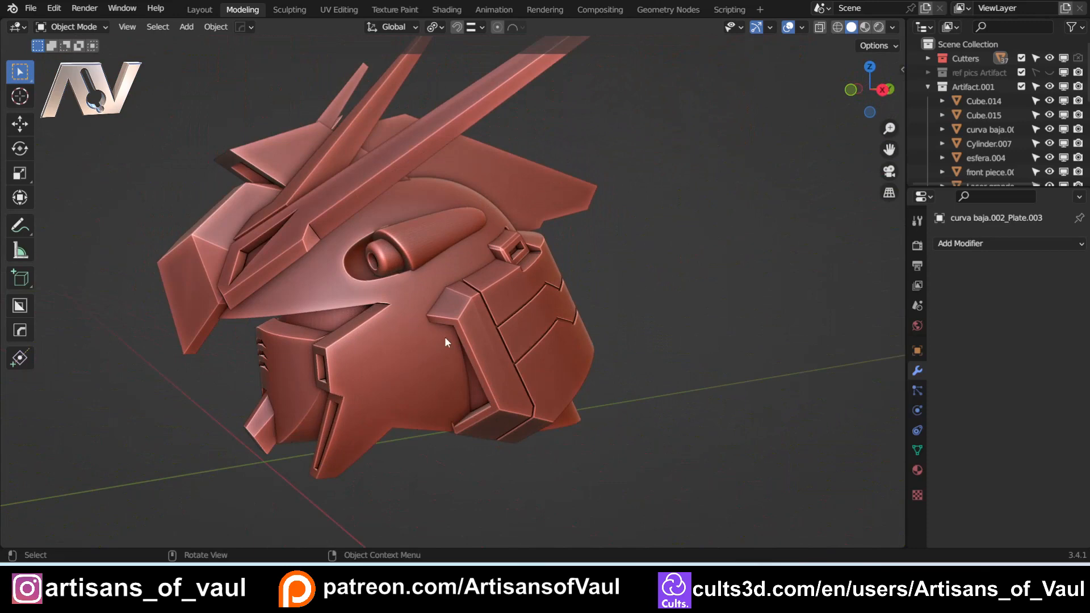
middle_click_drag(495, 340, 524, 382, "shift")
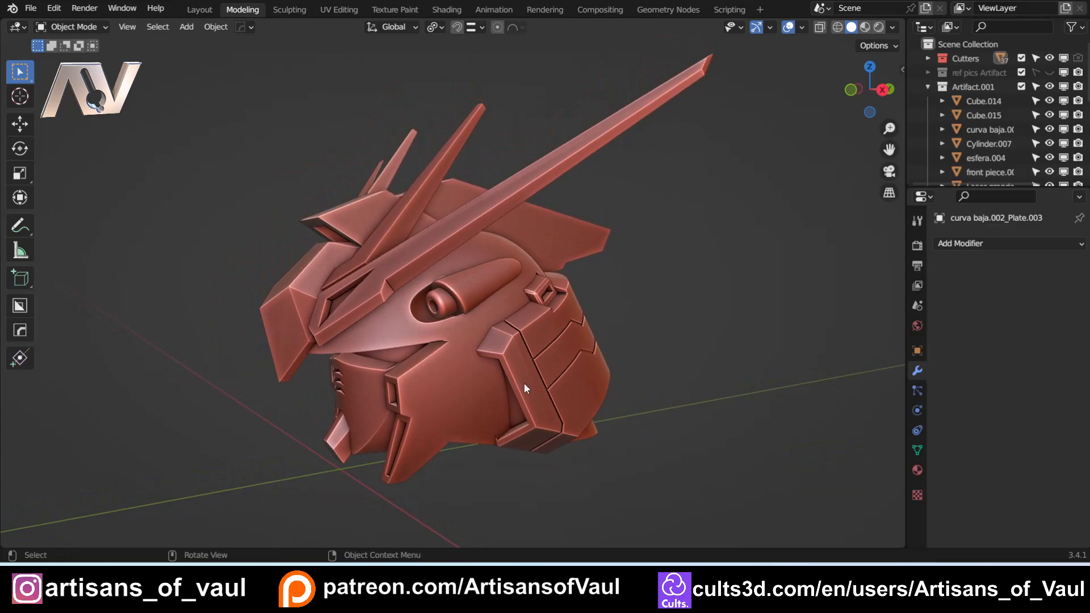